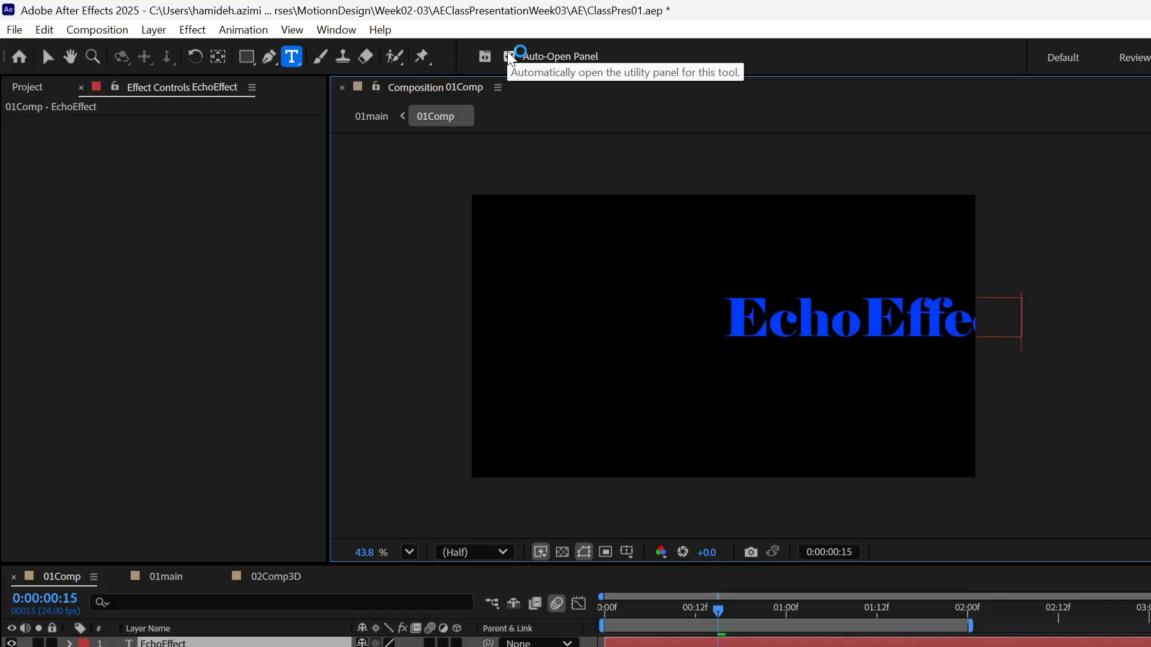
Step: Move the EchoEffect text so that it sits near the centre of the composition frame
click(48, 57)
drag(774, 306, 645, 331)
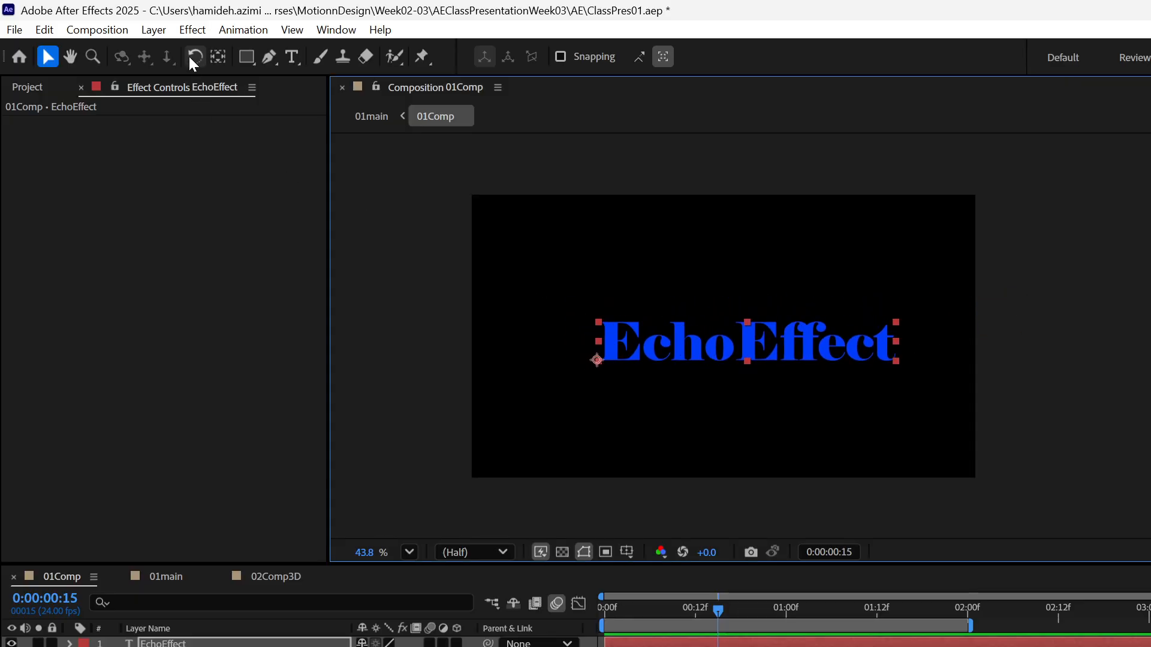
click(232, 637)
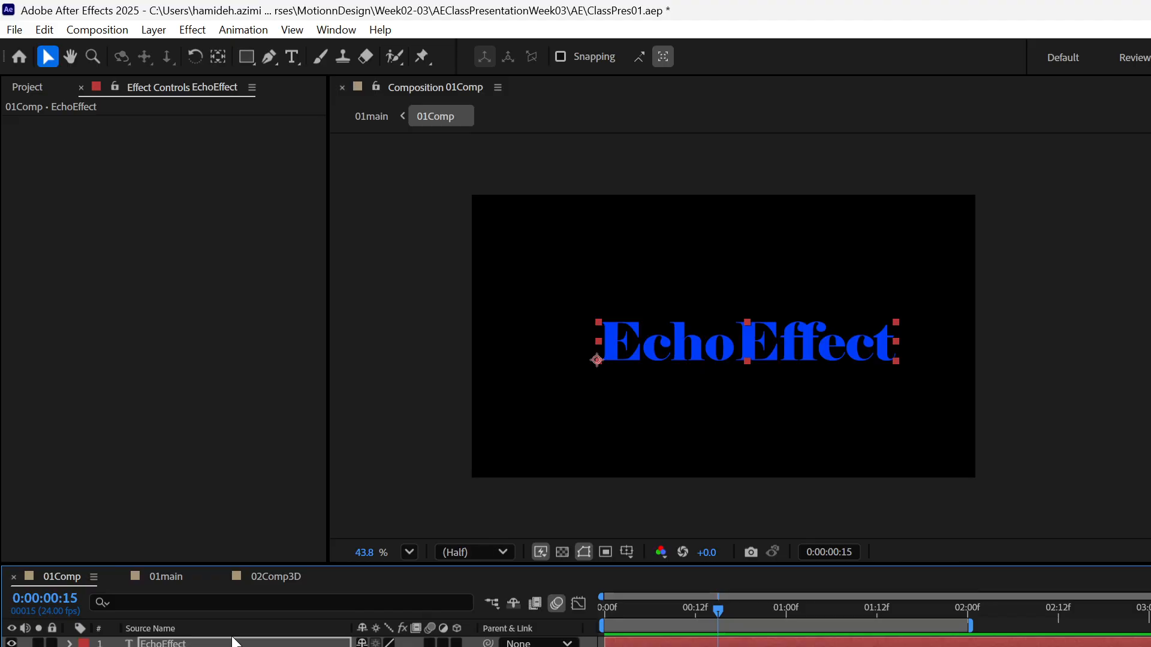
key(p)
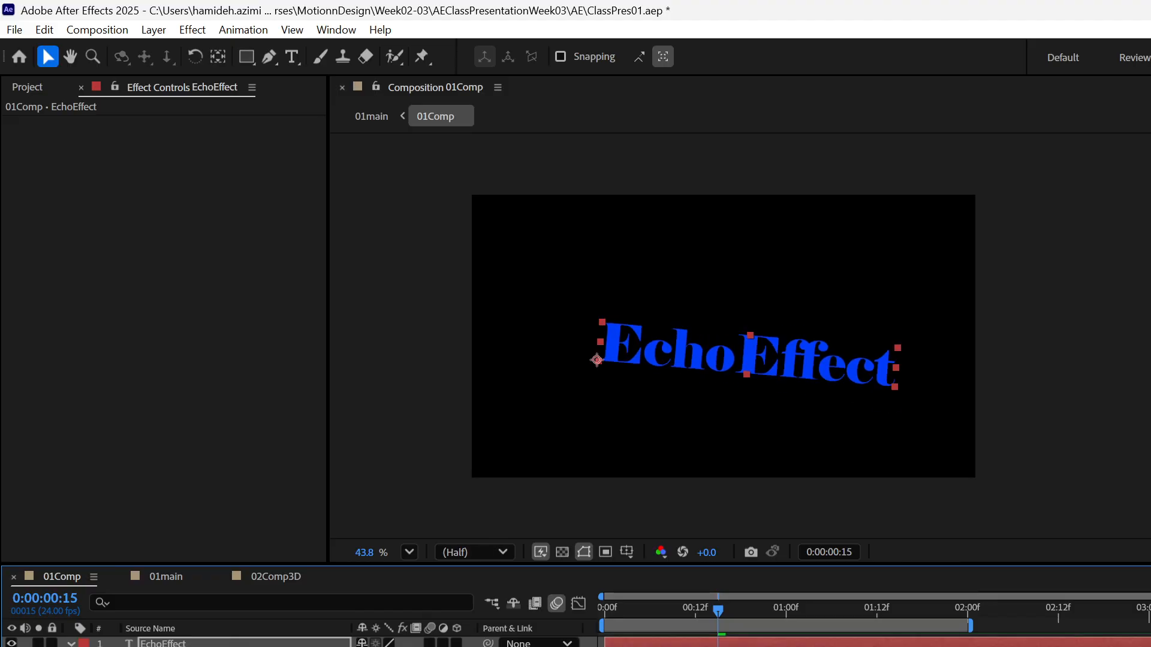
key(ctrl+z)
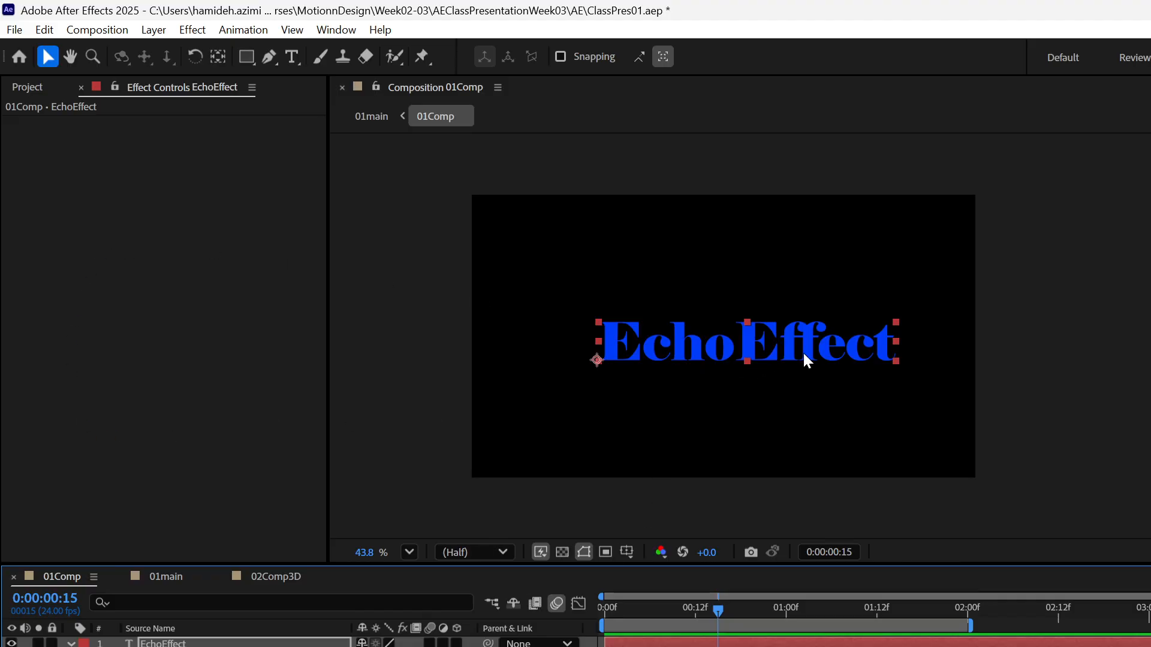
drag(803, 358, 741, 317)
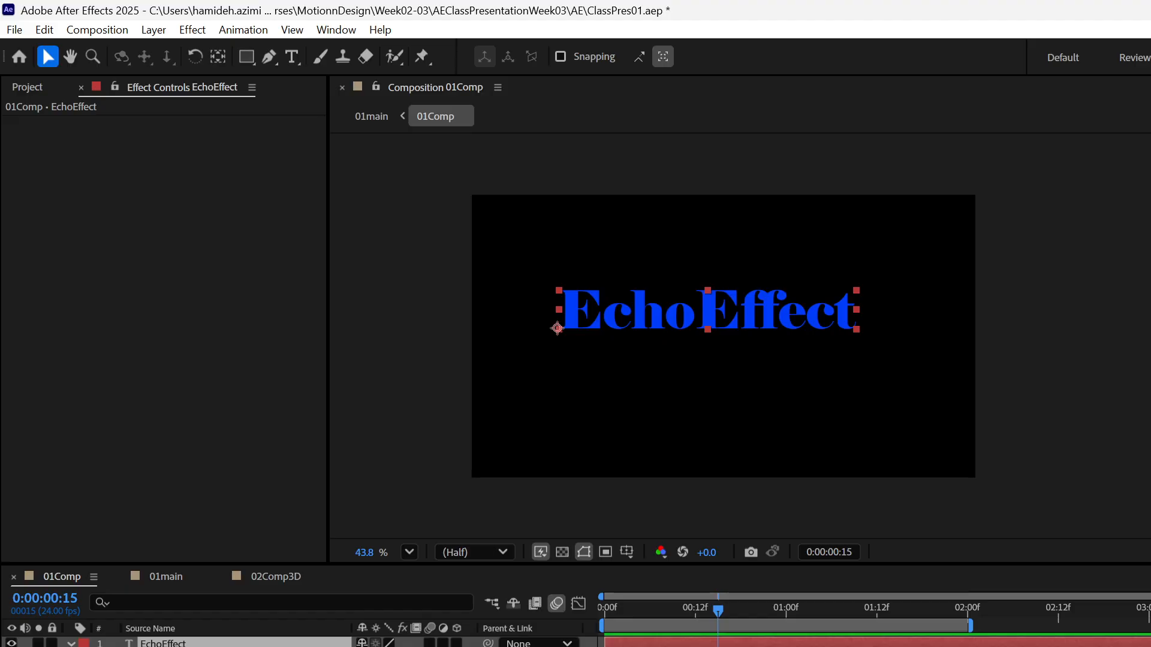
Step: Apply the Echo effect to the EchoEffect text layer and set its Number Of Echoes to 5
drag(1150, 576, 198, 641)
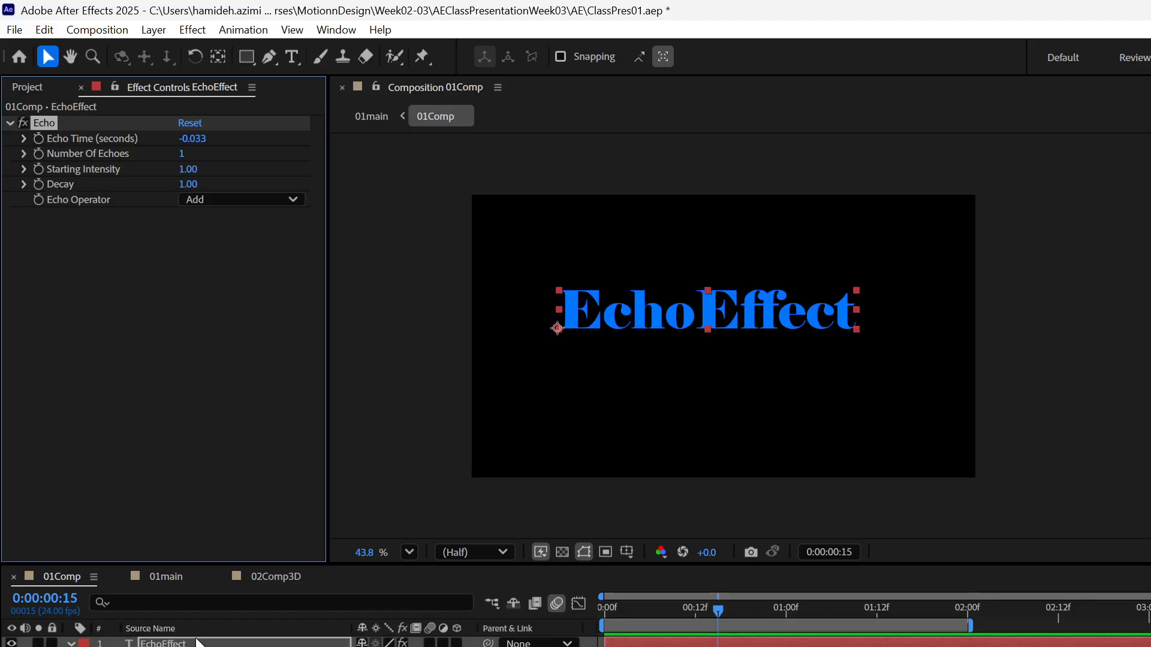
click(184, 155)
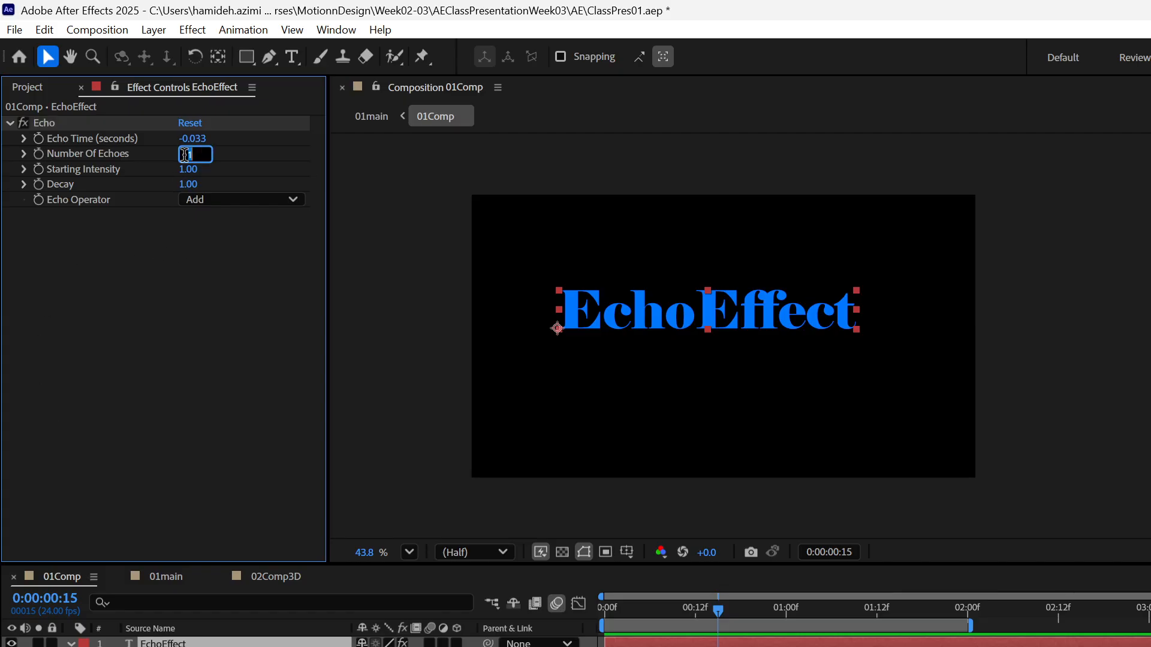
text(5)
key(Return)
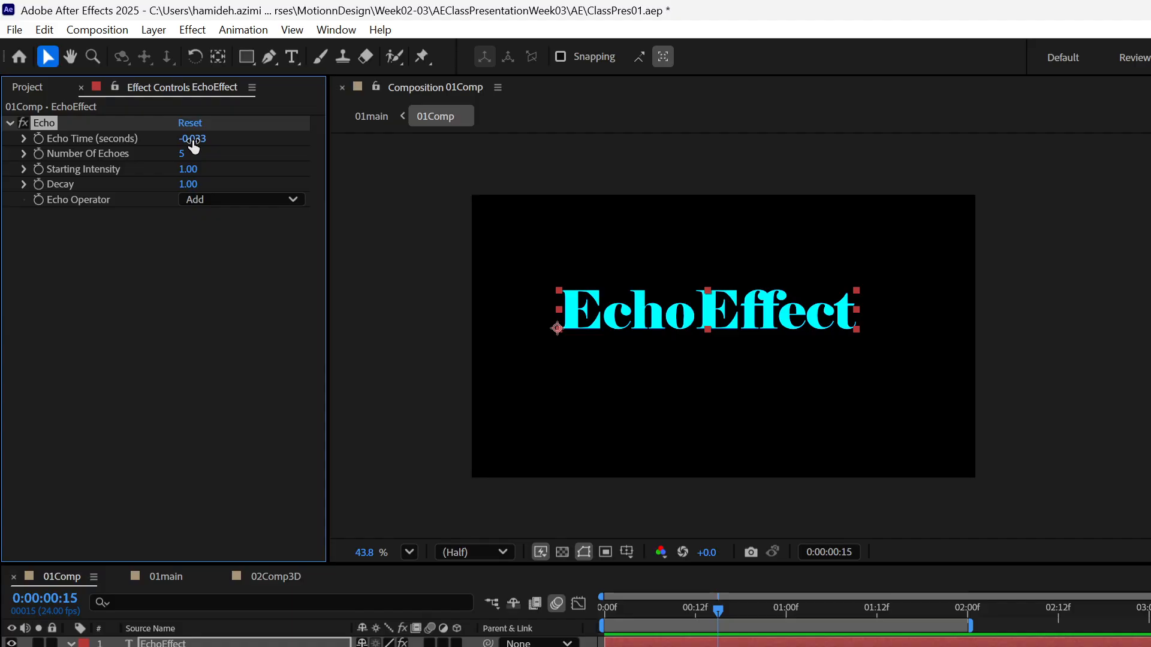
Step: Keyframe the EchoEffect text's Position to start at 0:00, shift horizontally toward the frame's right edge at 1:00 and return to its start at 2:00
drag(721, 610, 577, 629)
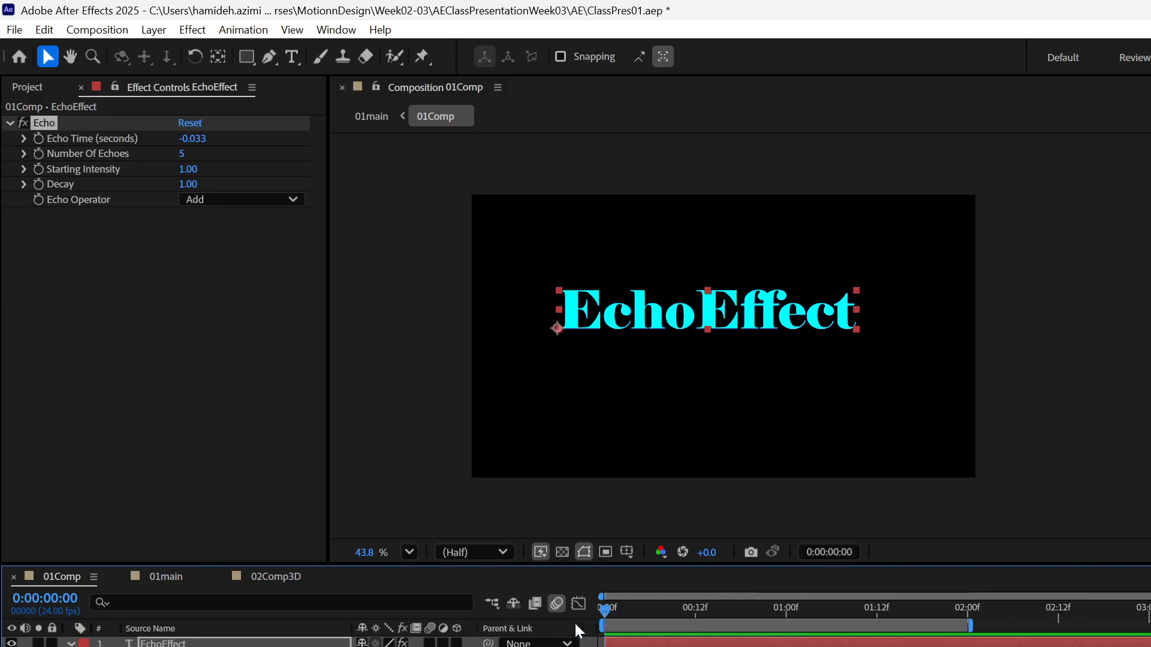
click(139, 644)
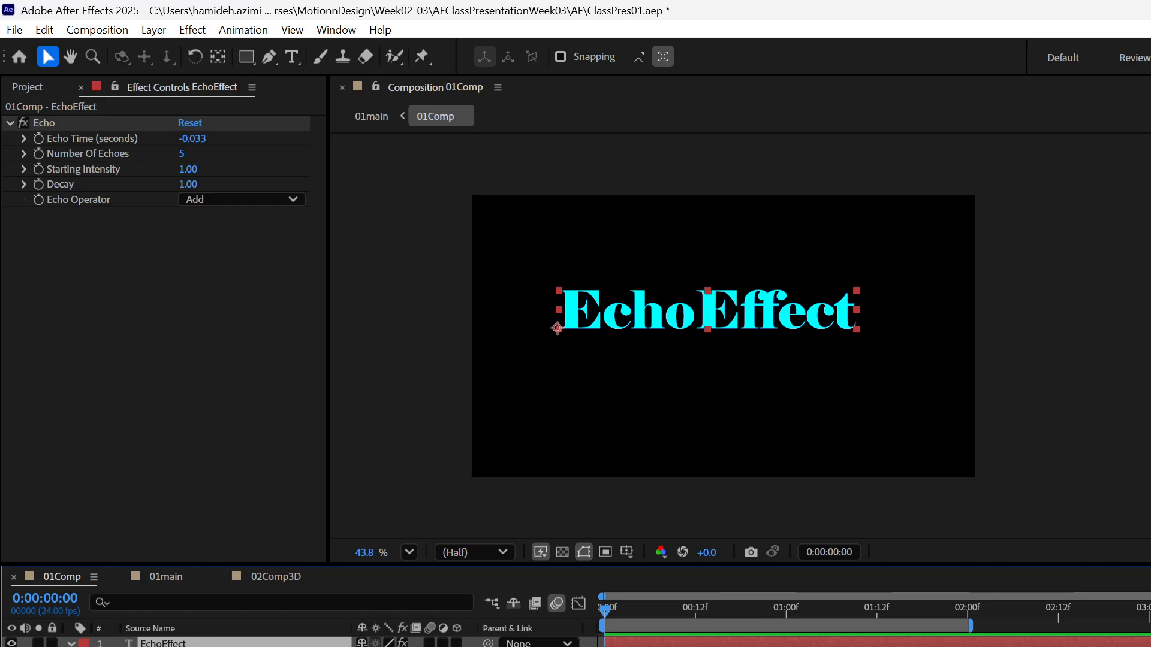
drag(604, 611, 787, 610)
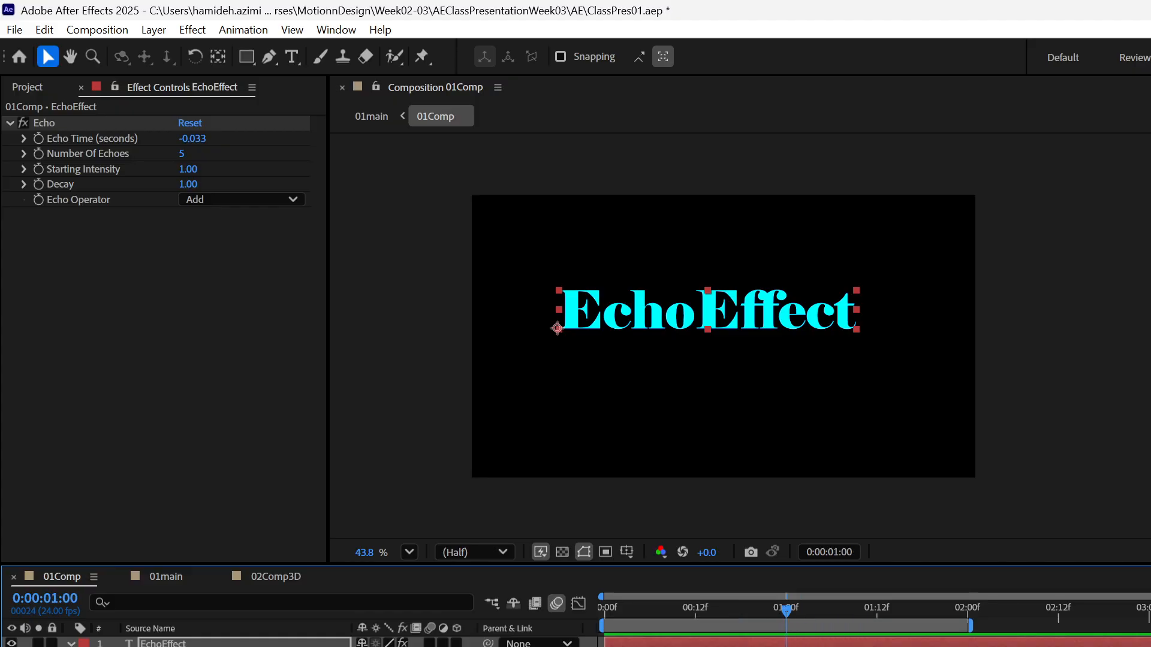
drag(367, 646, 586, 646)
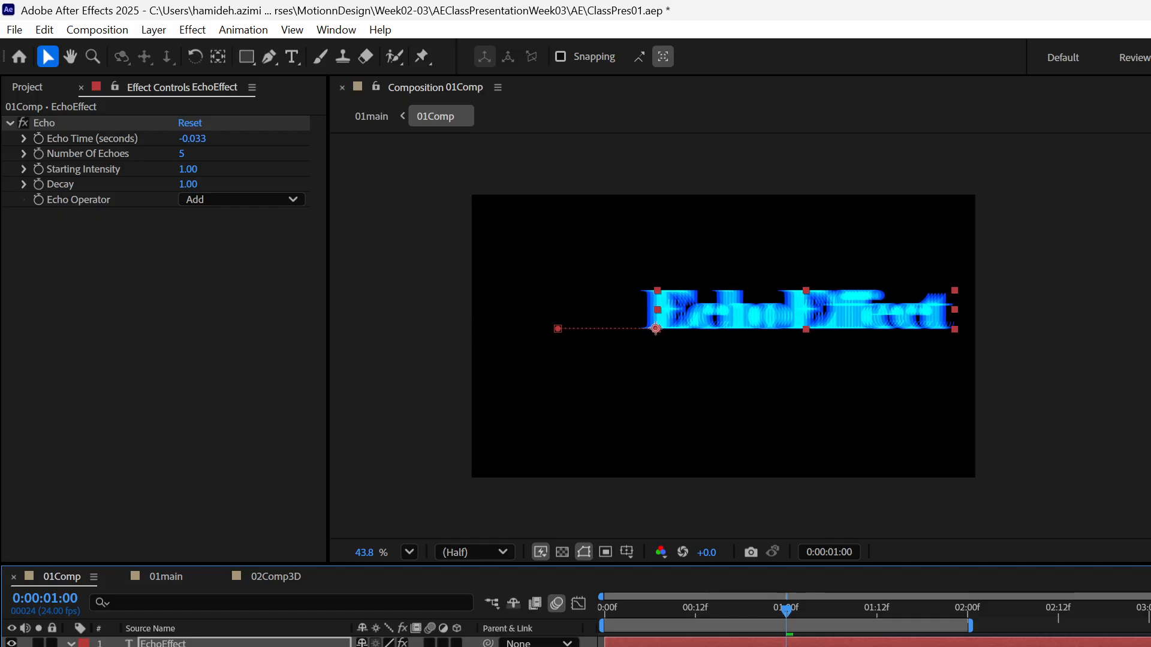
drag(778, 613, 967, 611)
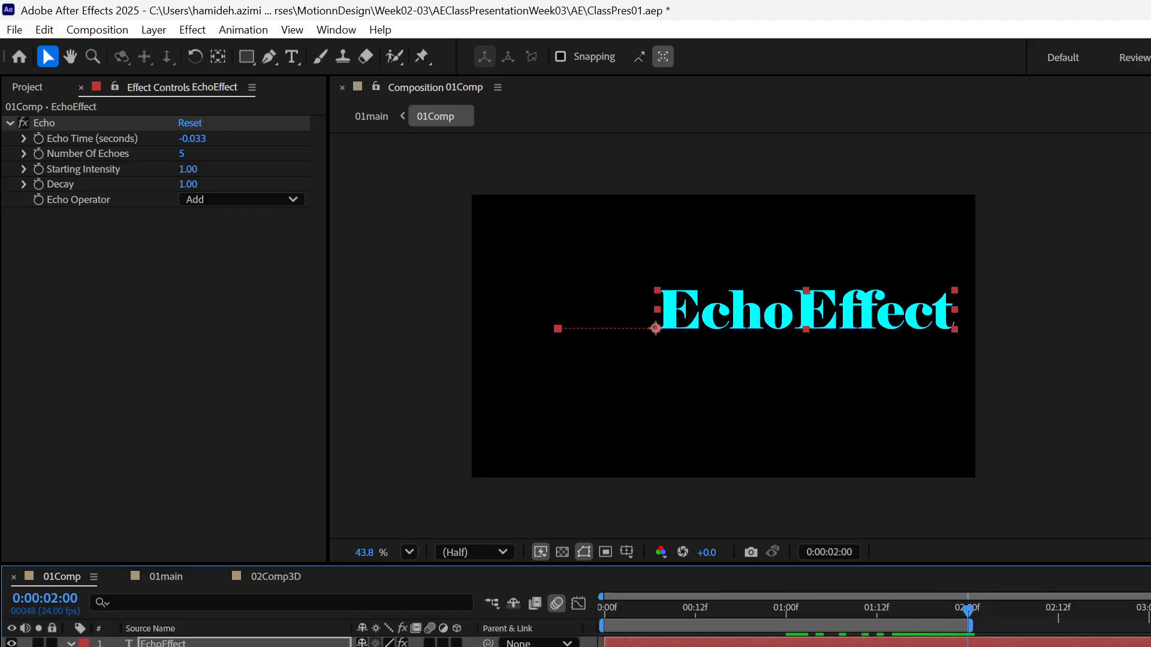
Step: Play the composition from the first frame to check the moving text with its echoes
drag(968, 610, 711, 611)
key(Home)
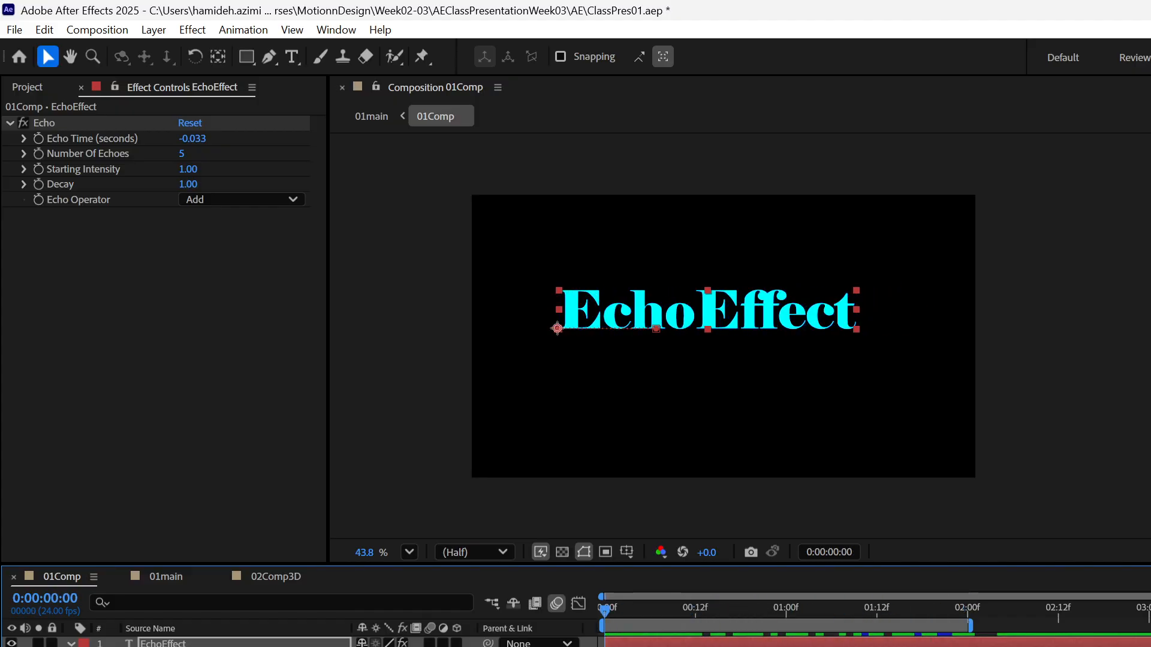
key(space)
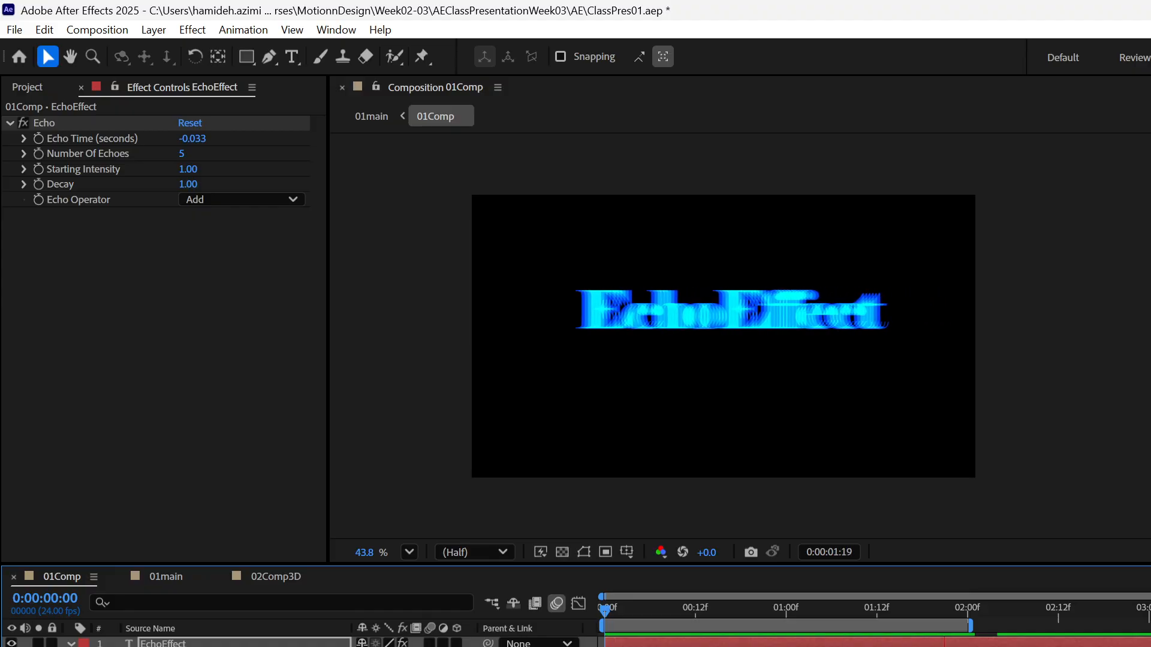
key(space)
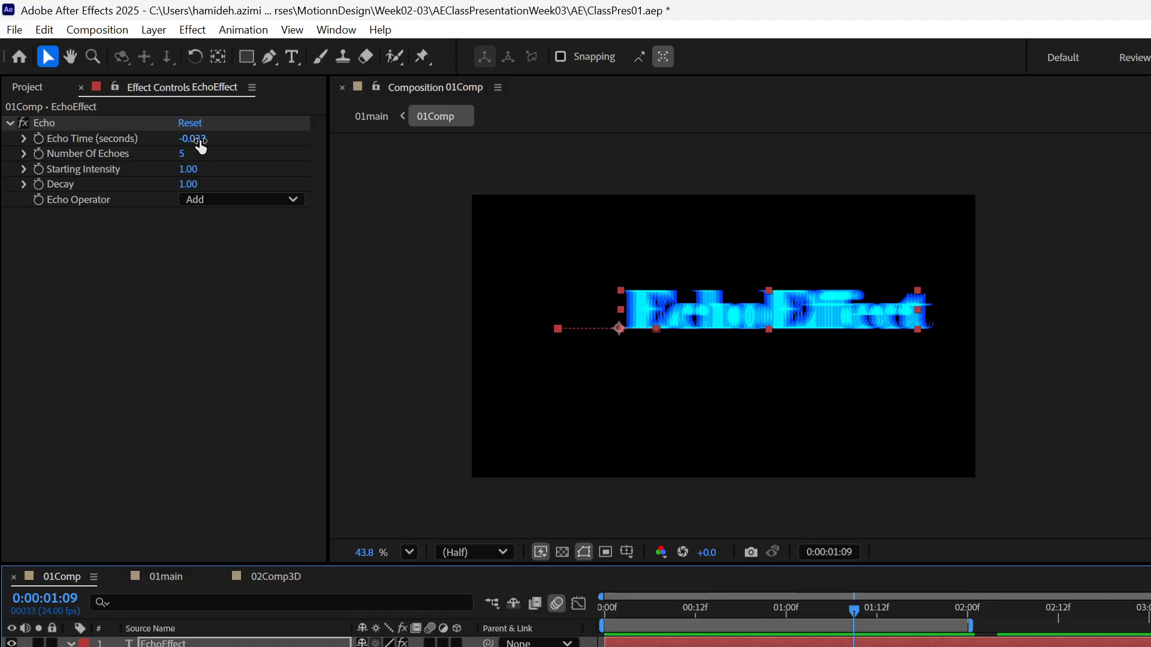
Step: Set the Echo effect's Echo Time to -0.1 seconds and its Number Of Echoes to 3
mouse_move(206, 139)
mouse_down()
mouse_move(186, 144)
mouse_move(199, 147)
mouse_up()
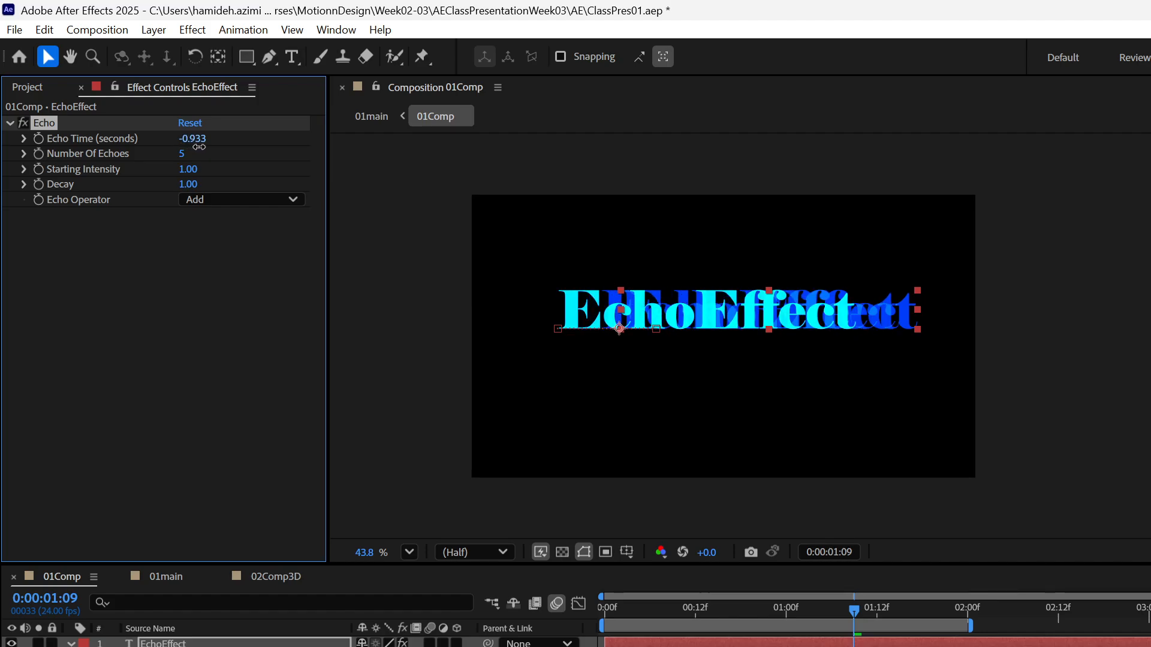
click(200, 148)
text(-0.1)
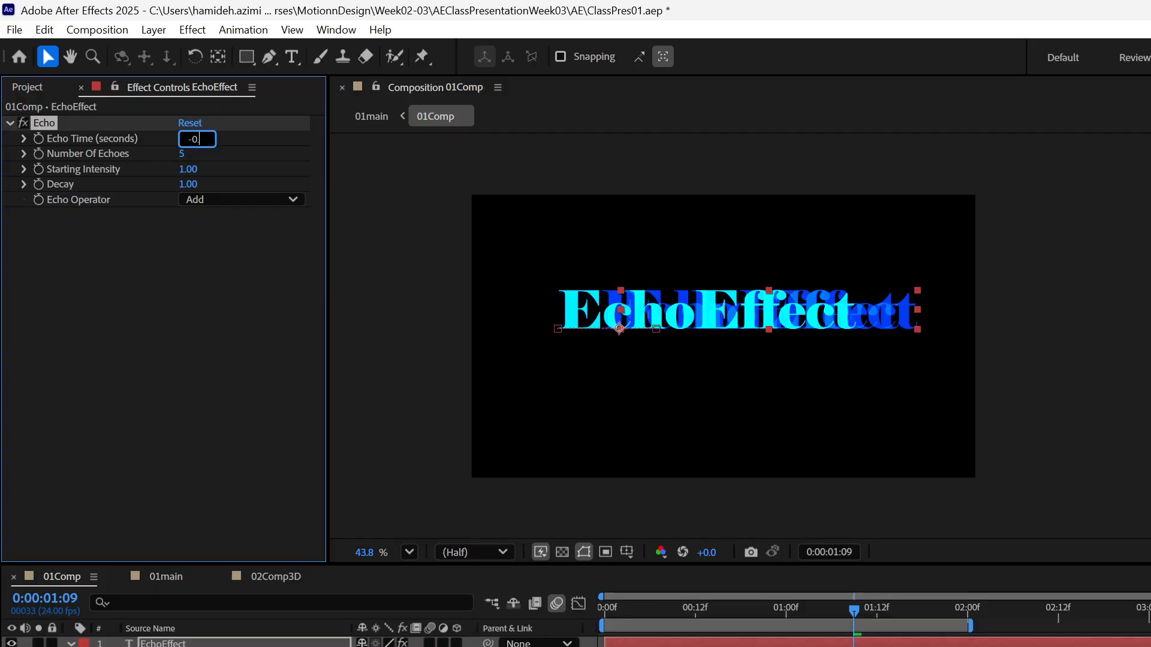
key(Return)
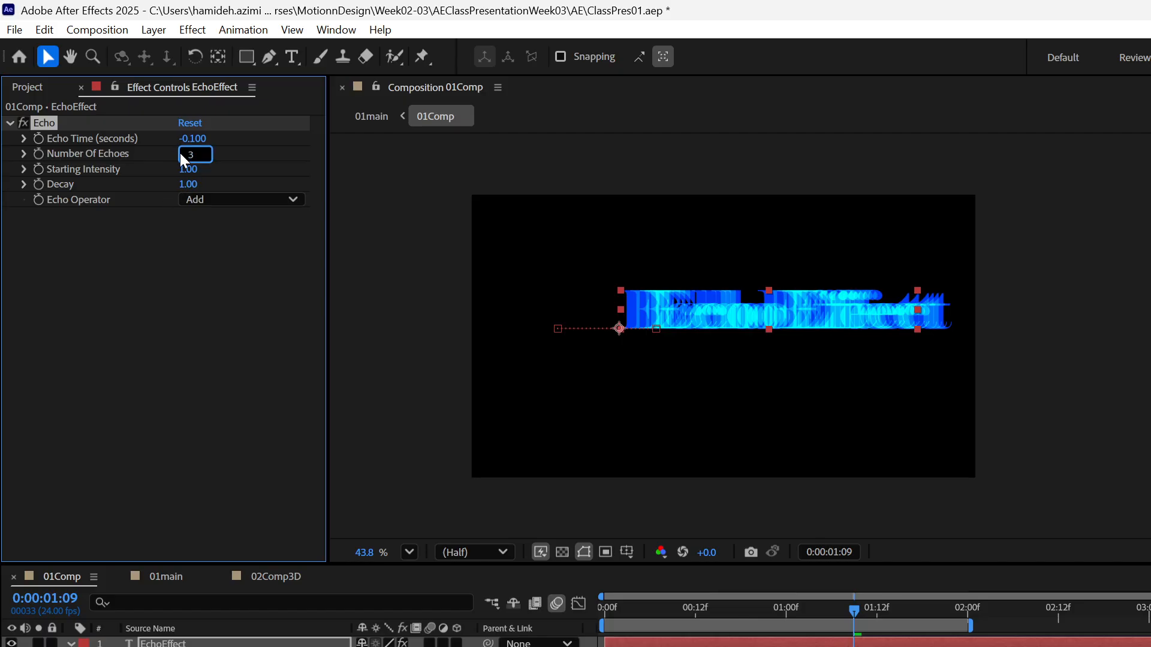
drag(850, 616, 656, 624)
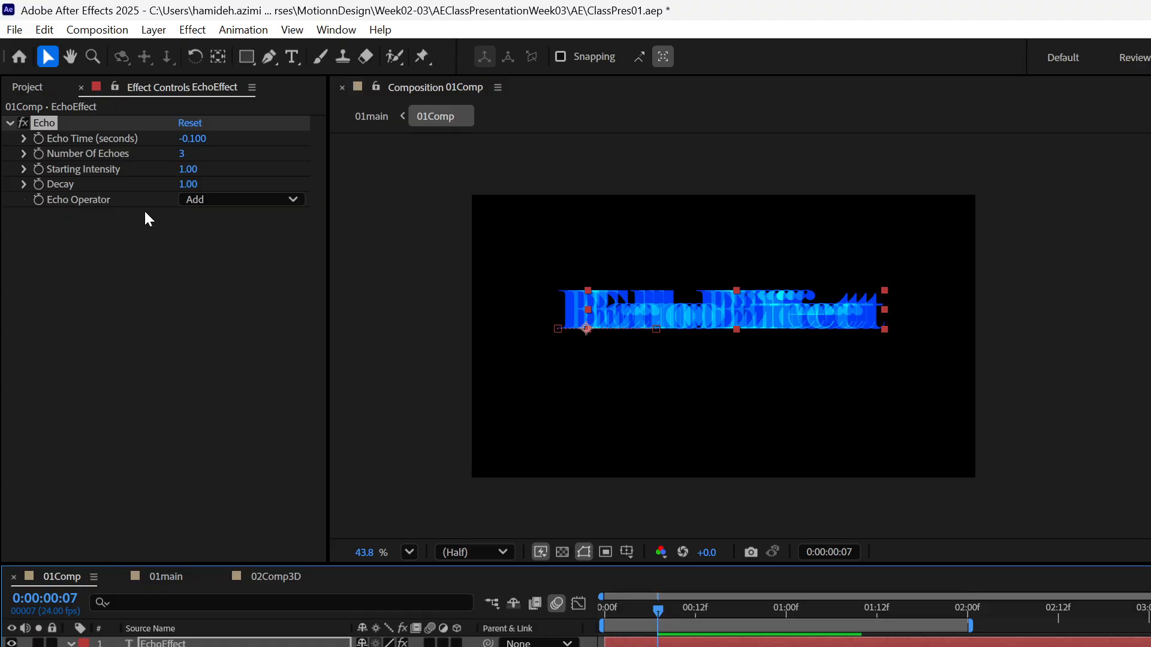
Step: Set the Echo Operator to Composite In Front and lower the echo Decay to 0.64
click(248, 200)
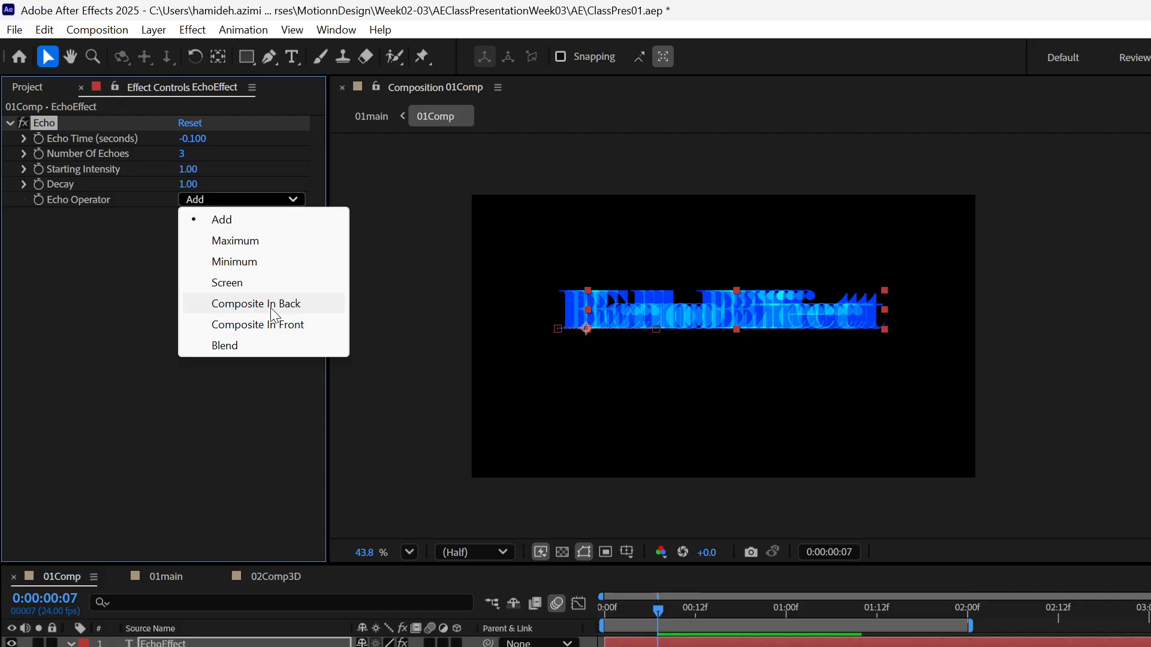
click(272, 325)
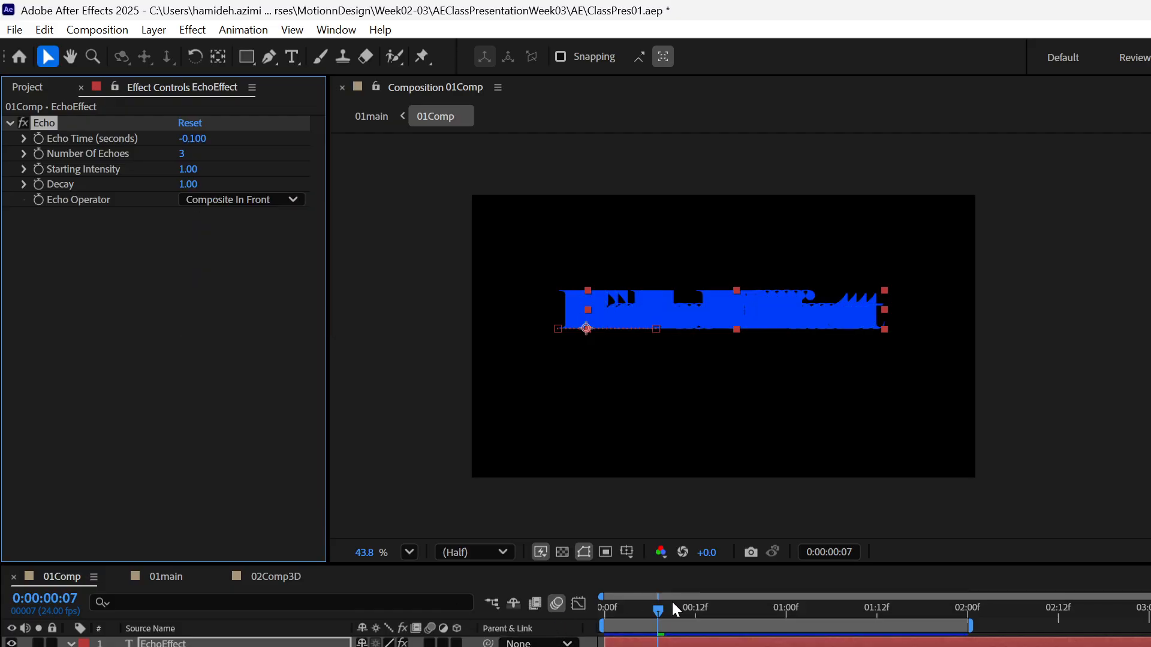
mouse_move(657, 610)
mouse_down()
mouse_move(646, 612)
mouse_move(657, 616)
mouse_up()
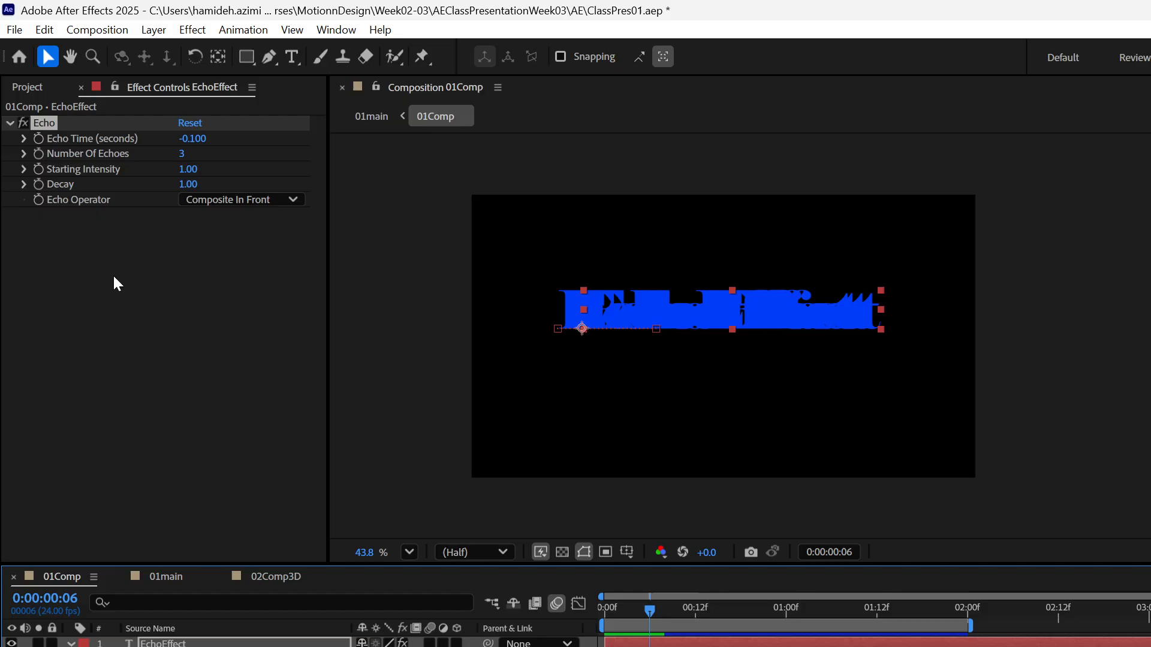
drag(188, 184, 169, 197)
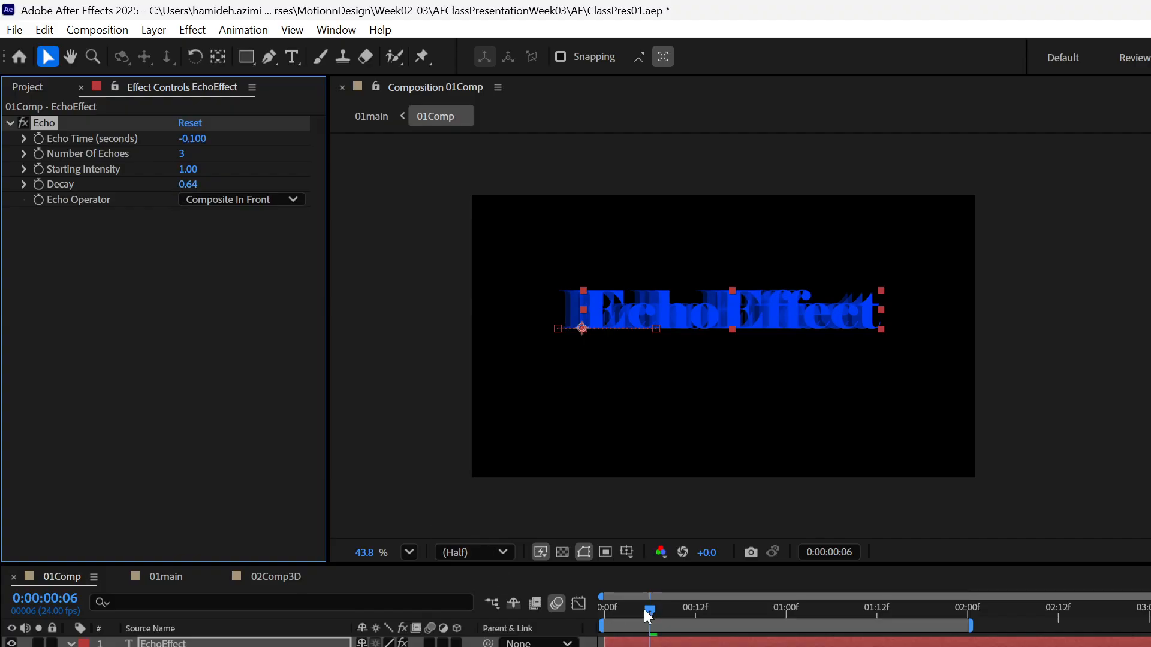
Step: Preview the text animation from the first frame to examine the fading echo trail in both directions of movement
drag(648, 609, 605, 625)
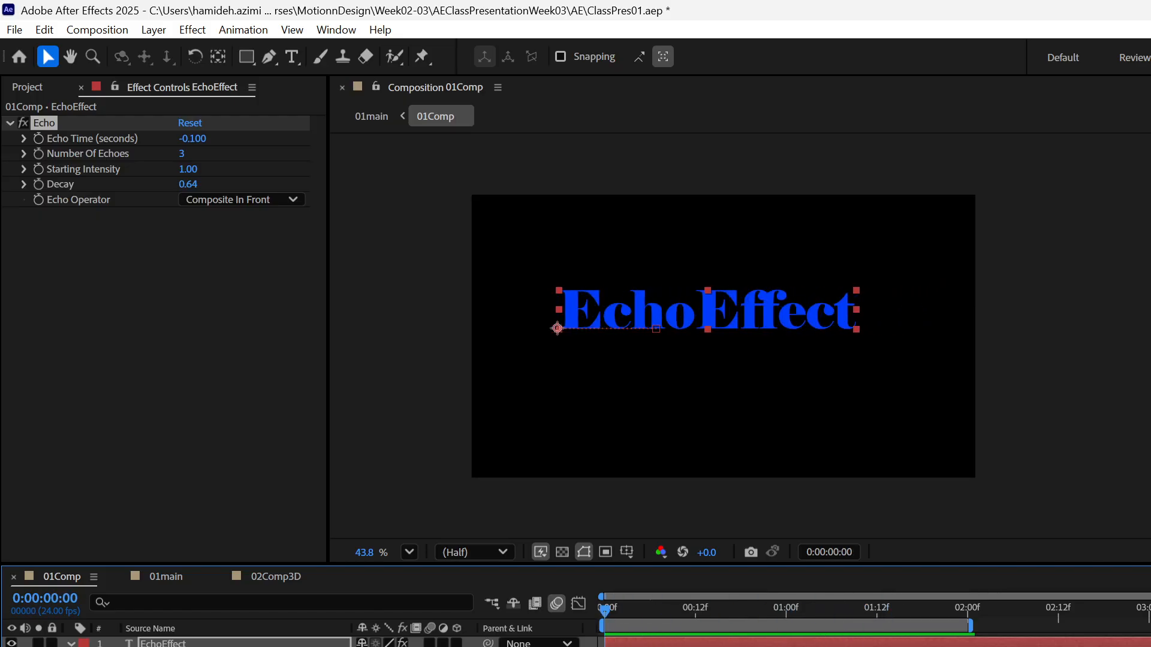
key(space)
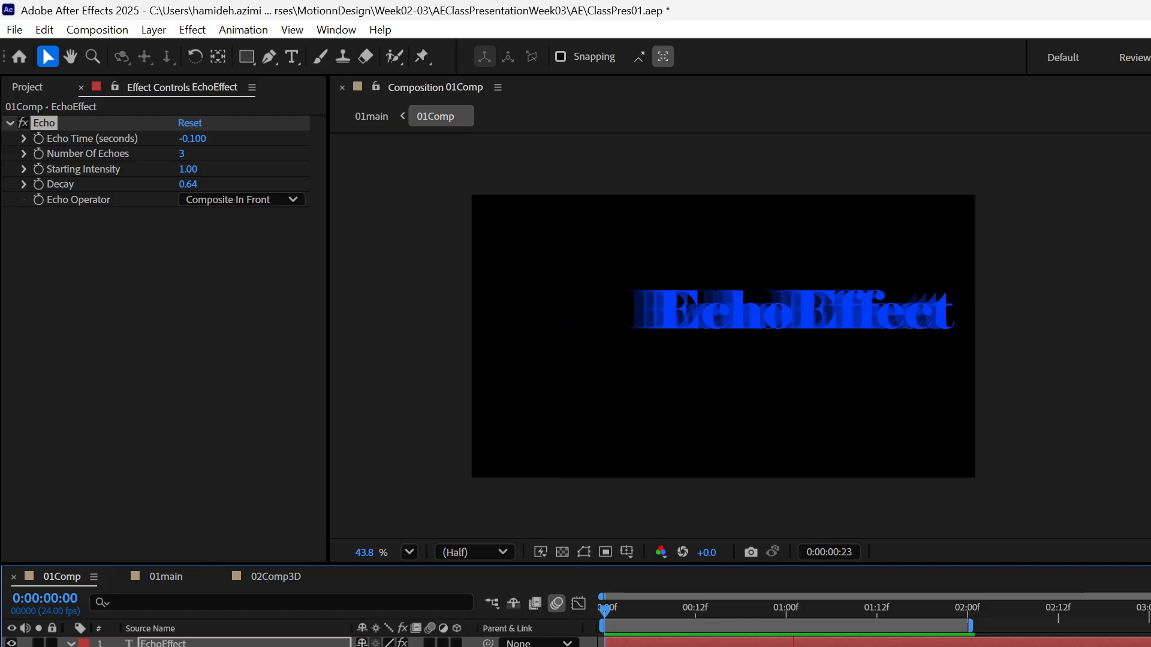
key(space)
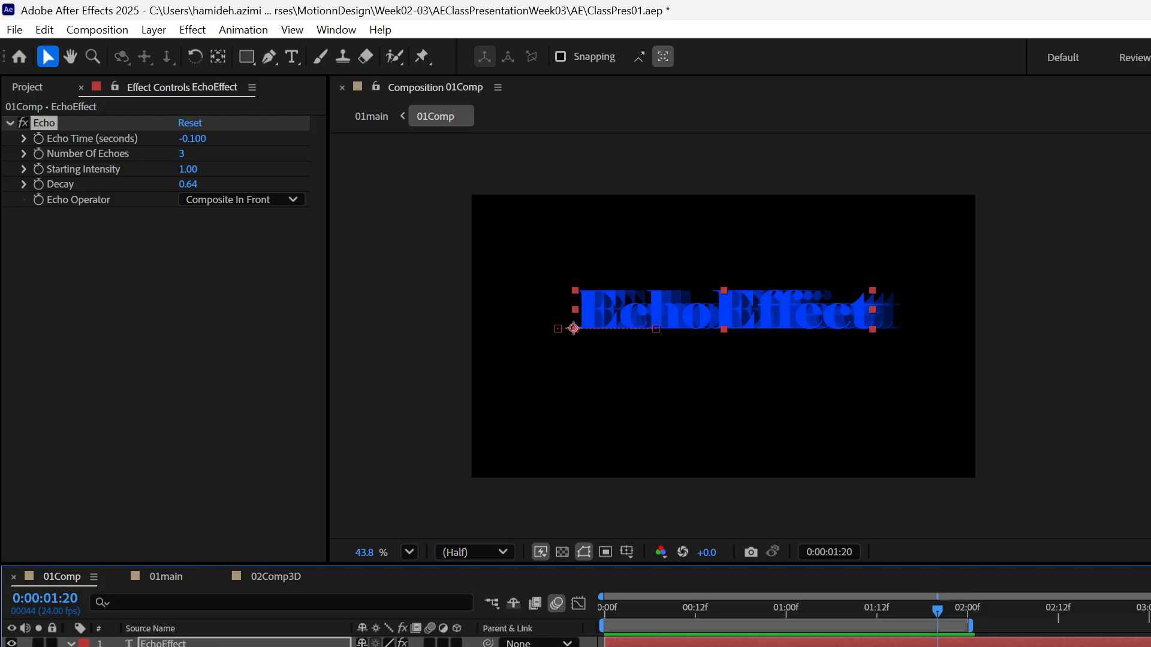
click(177, 604)
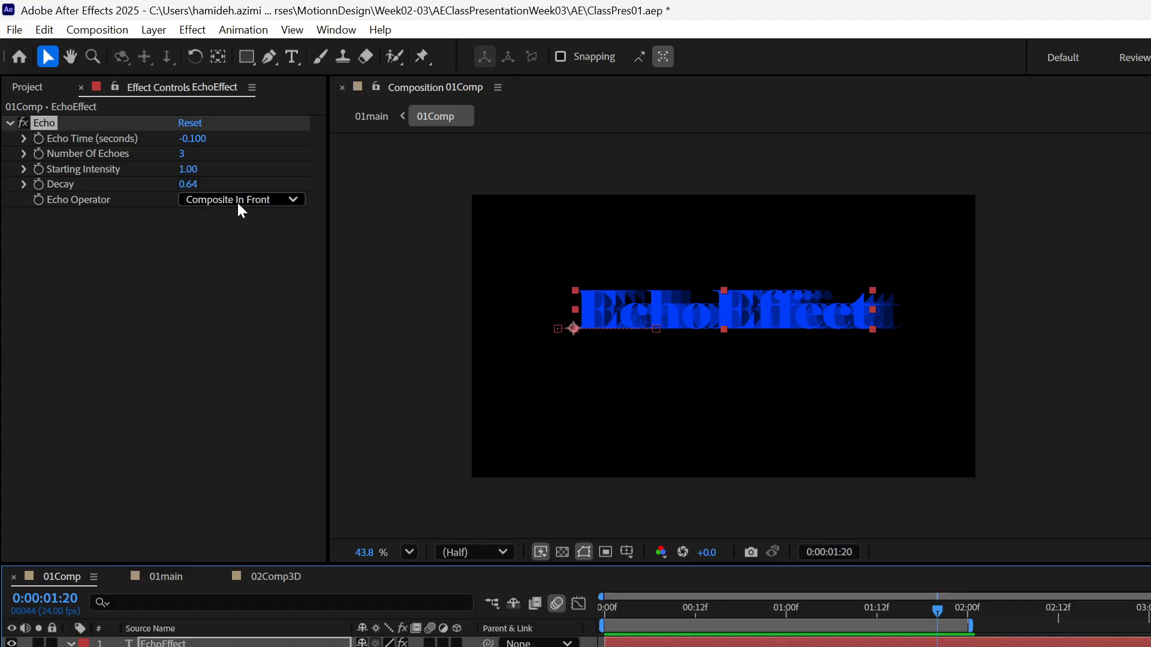
drag(935, 608, 816, 608)
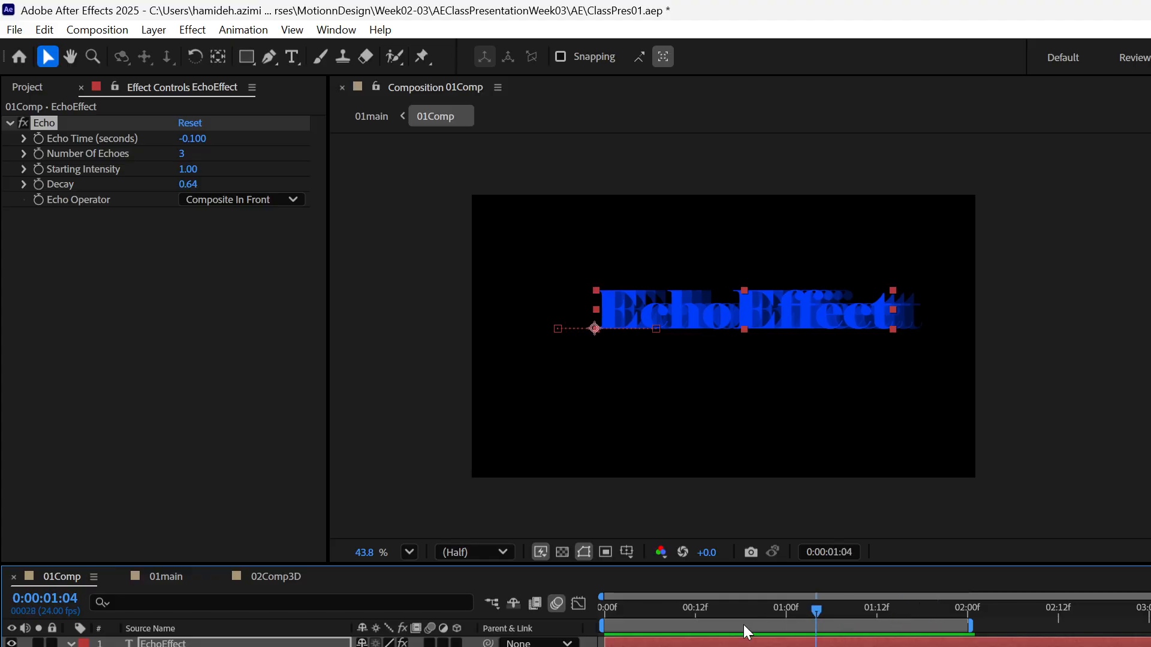
key(Home)
key(space)
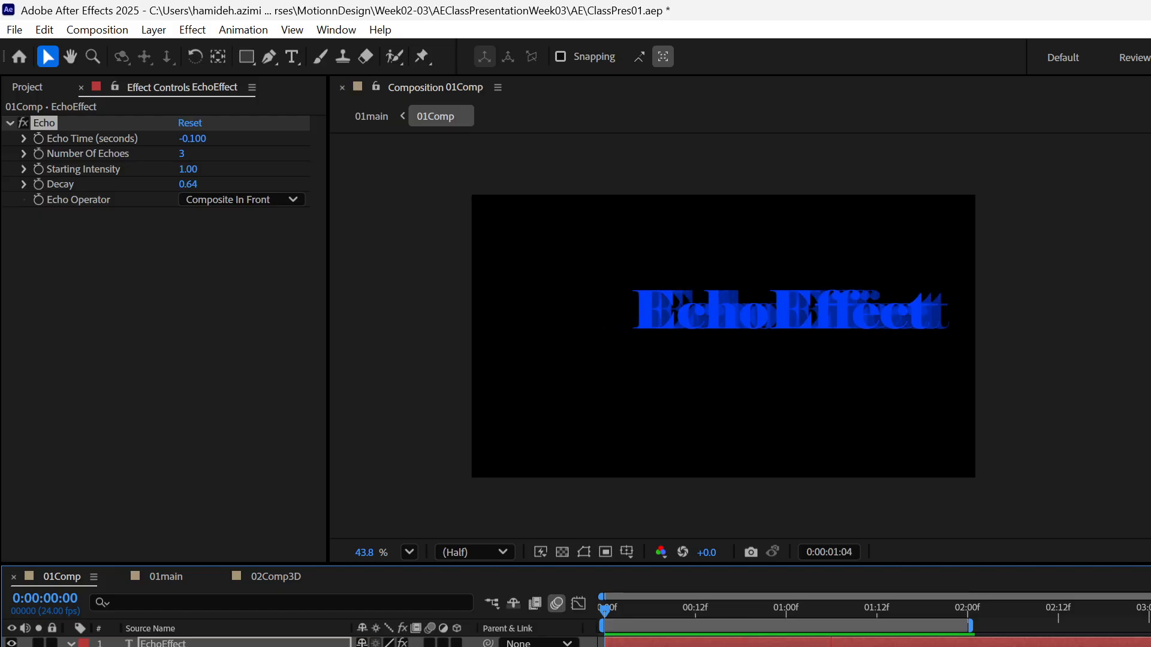
key(space)
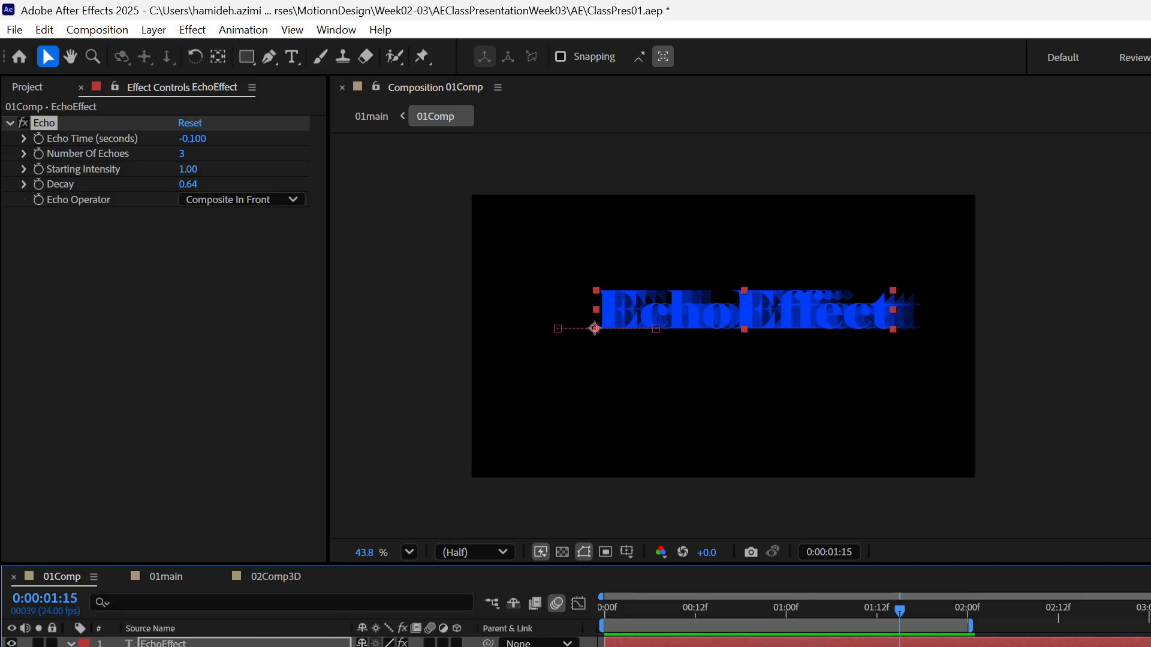
Step: Apply a Drop Shadow effect to the EchoEffect layer and place it above the Echo effect in the effect order
click(122, 441)
right_click(150, 350)
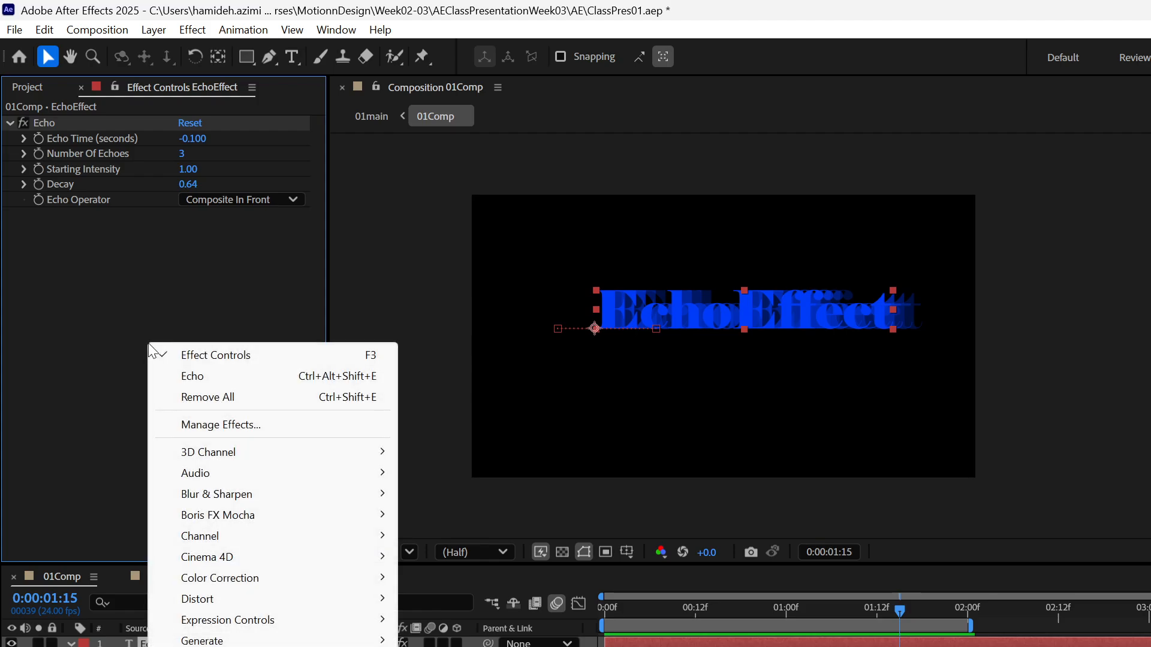
click(123, 321)
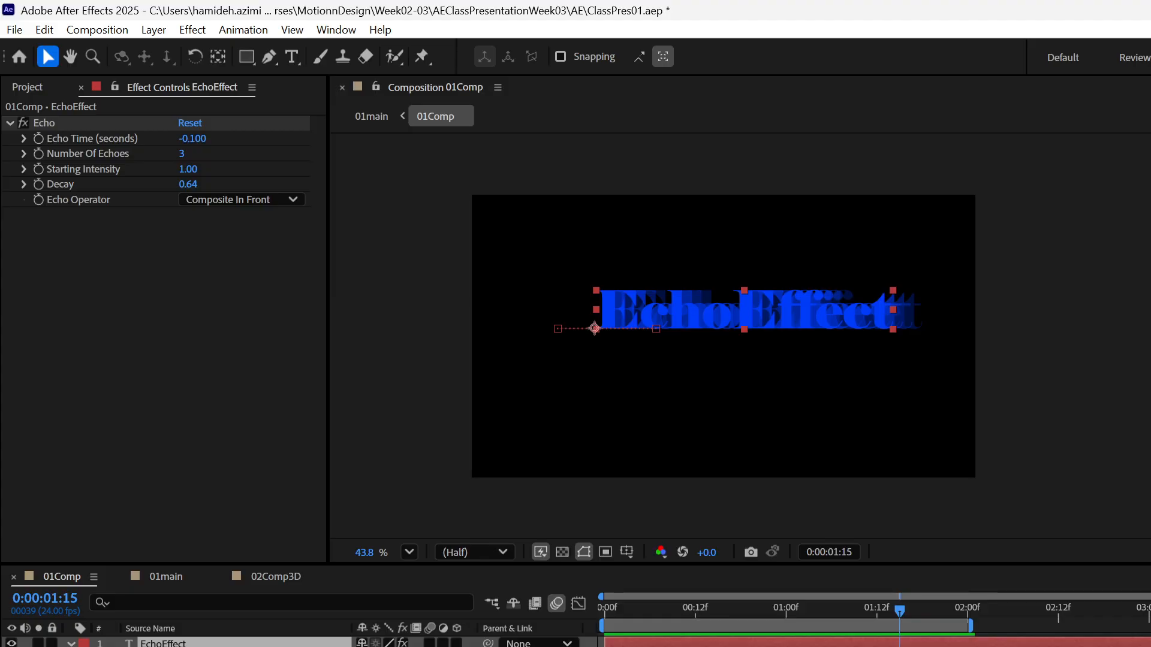
drag(1148, 497, 339, 644)
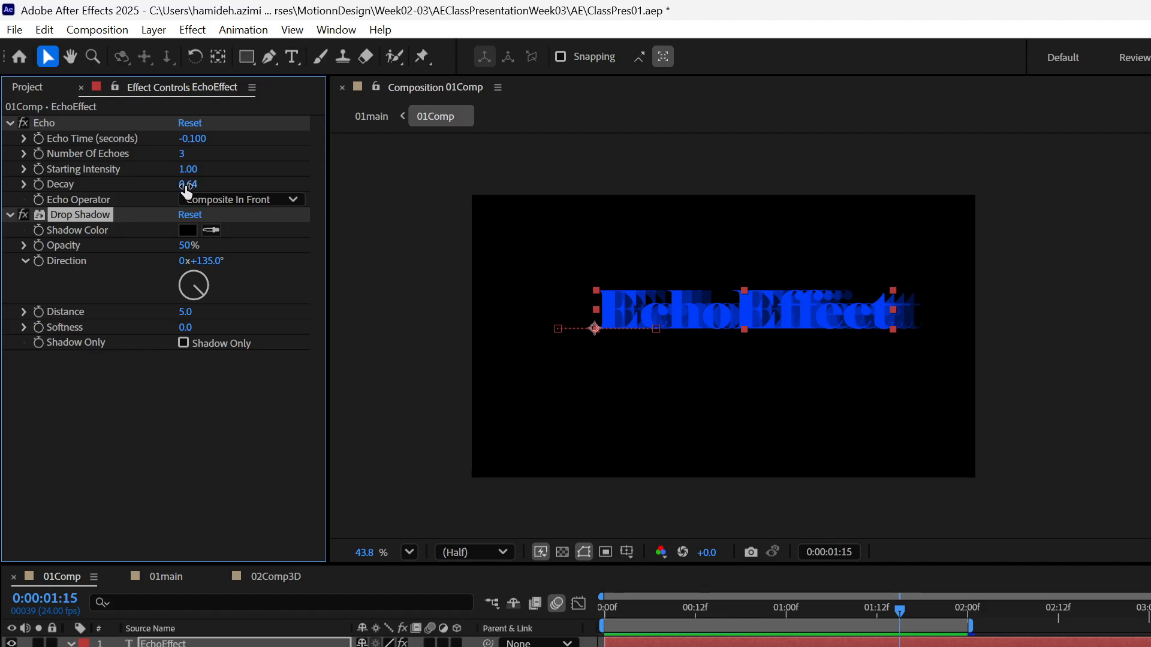
drag(82, 209, 98, 117)
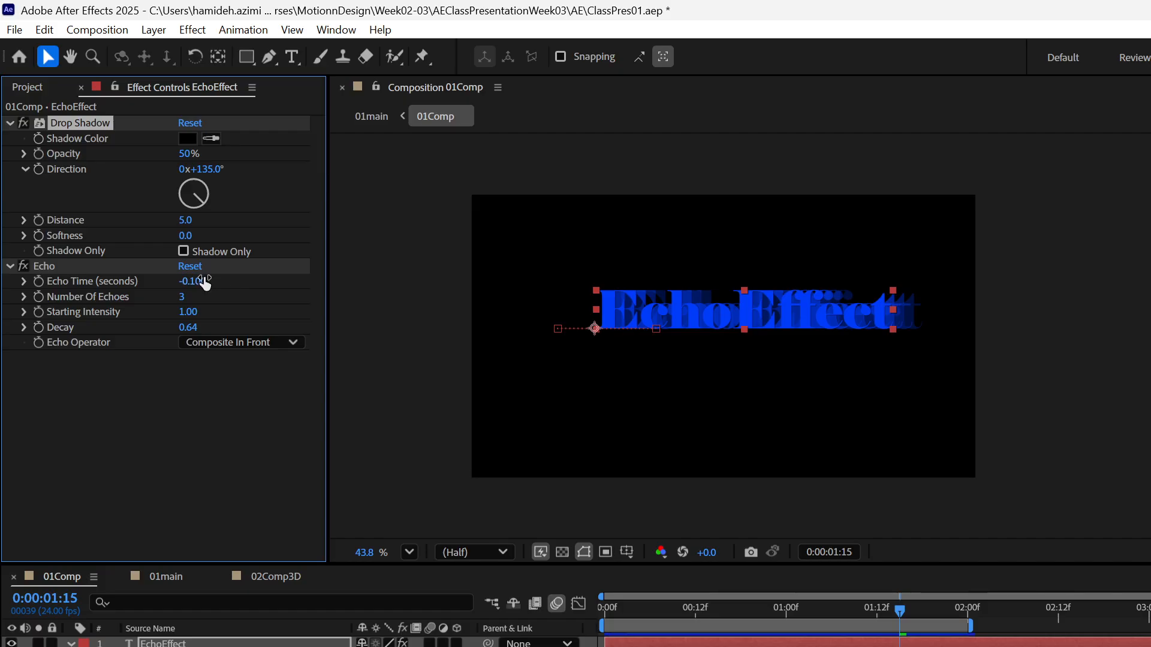
Step: Set the Drop Shadow's Opacity to 100% and its Direction to 105°
drag(198, 155, 231, 154)
drag(278, 154, 327, 156)
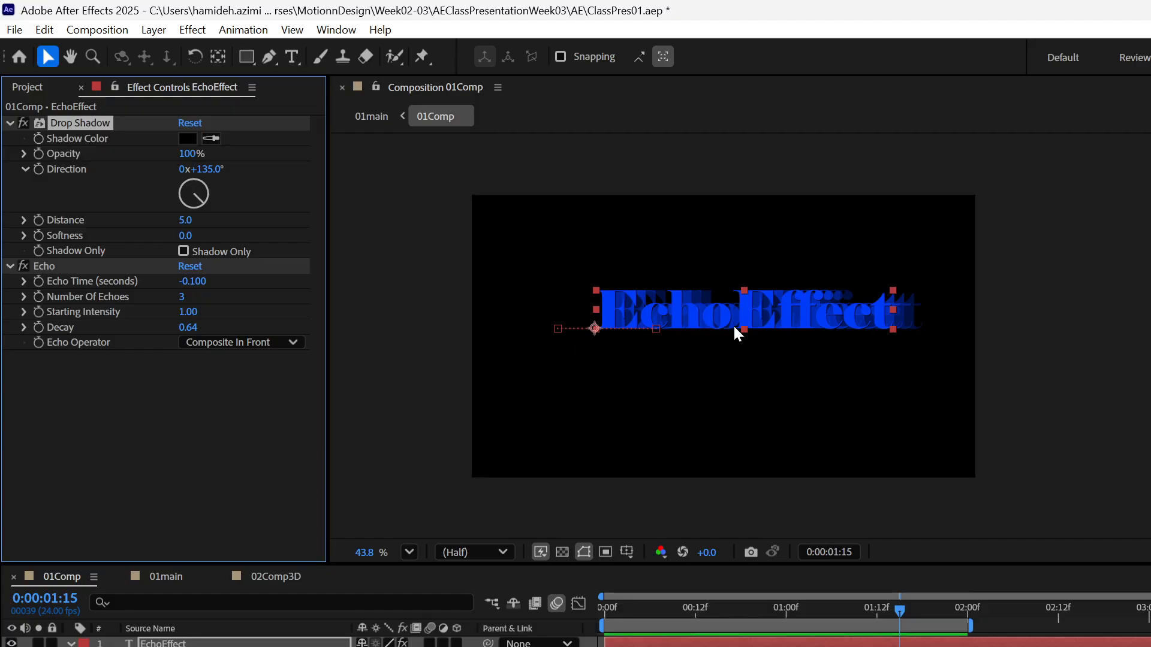
mouse_move(204, 190)
mouse_down()
mouse_move(193, 174)
mouse_move(181, 181)
mouse_move(219, 176)
mouse_move(183, 185)
mouse_move(203, 191)
mouse_up()
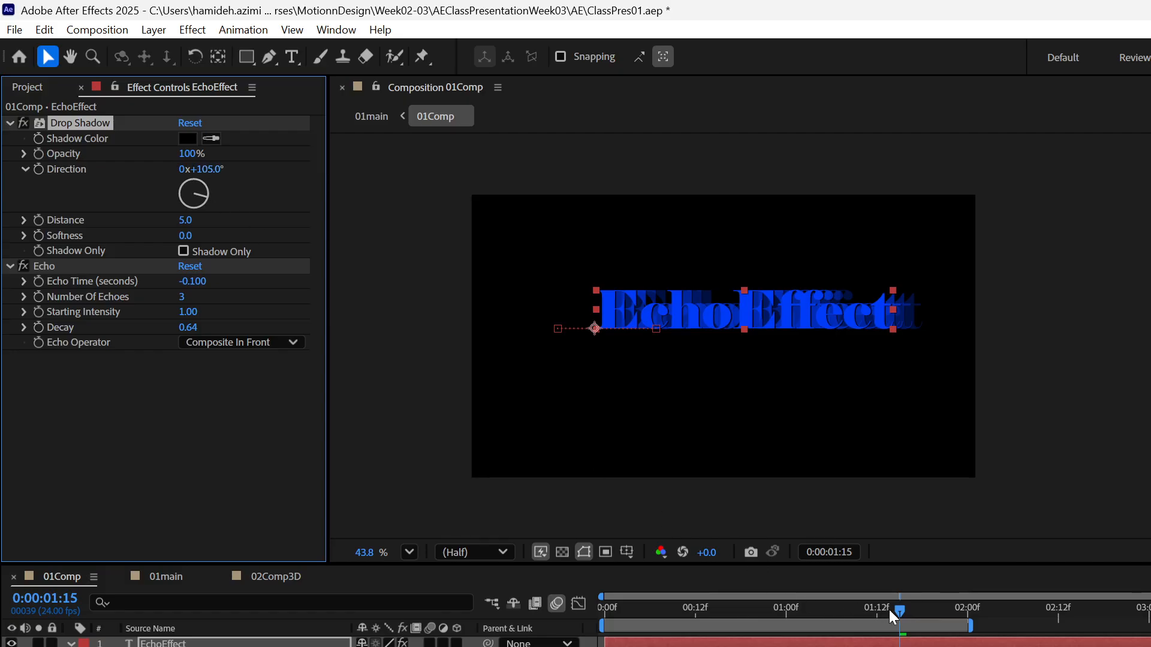
Step: Preview the text animation from the first frame to examine the shadowed echo trail, and return to the first frame
drag(889, 610, 546, 623)
key(space)
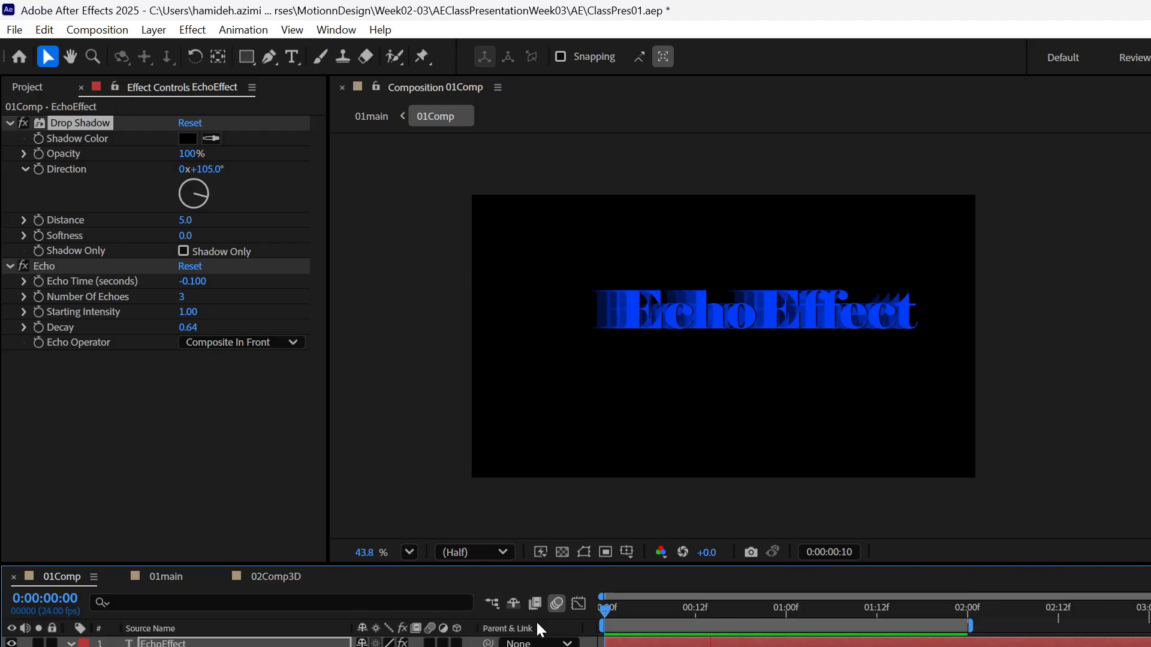
key(space)
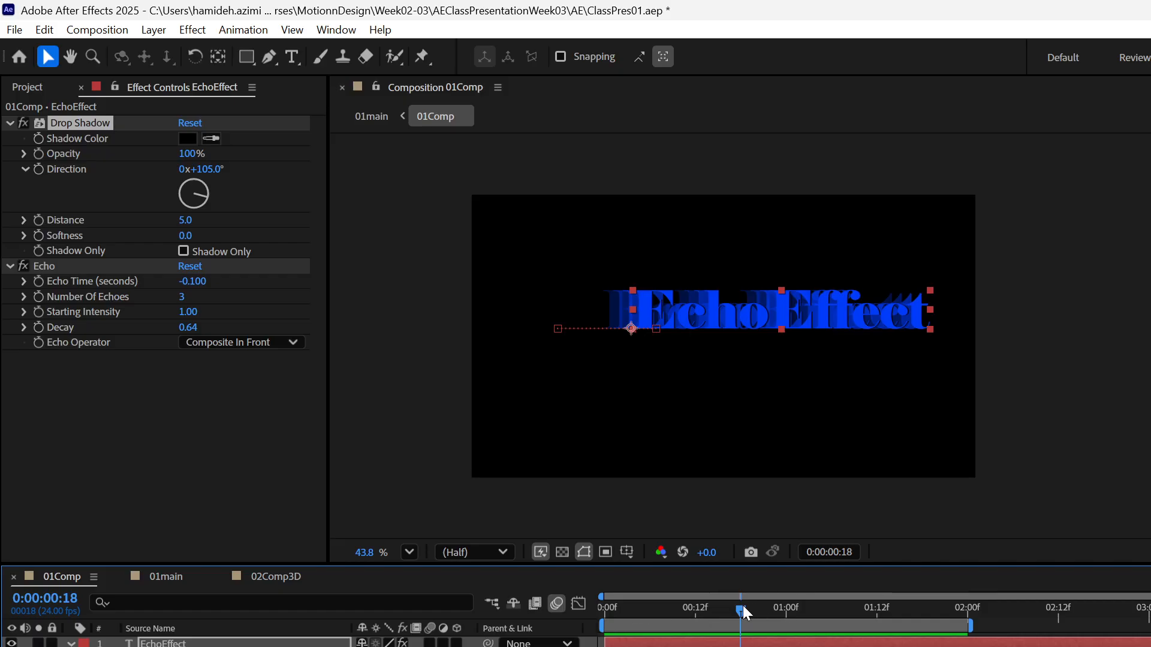
drag(741, 609, 601, 611)
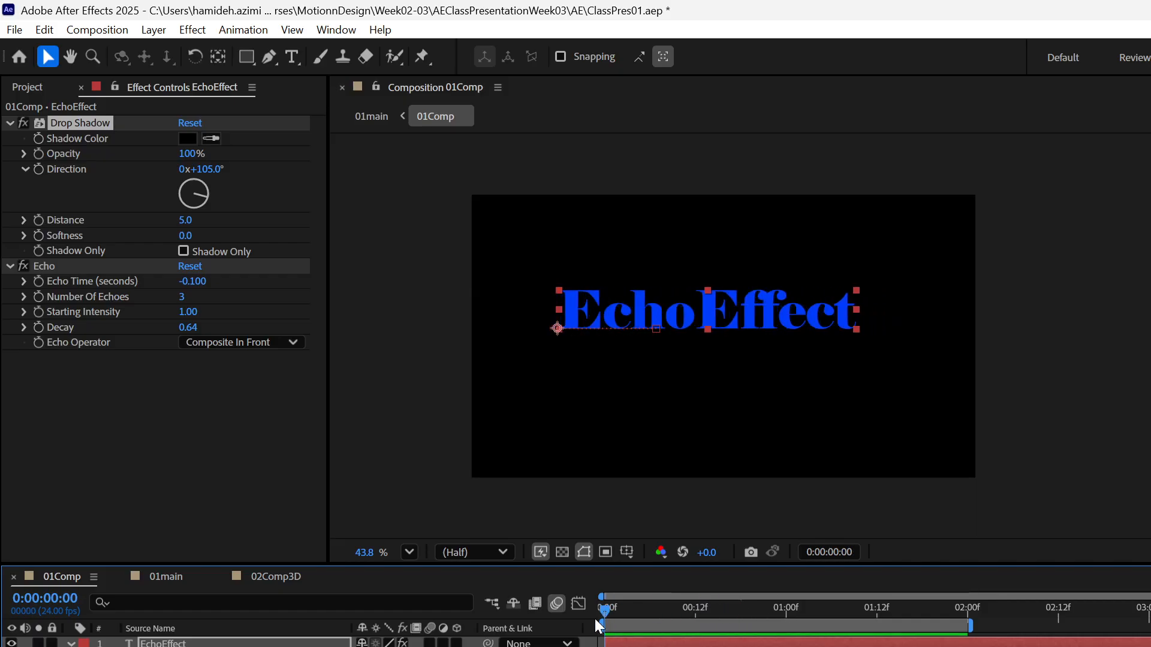
Step: Collapse and hide the EchoEffect layer, and collapse its Drop Shadow and Echo effect settings
click(70, 645)
click(12, 643)
click(211, 643)
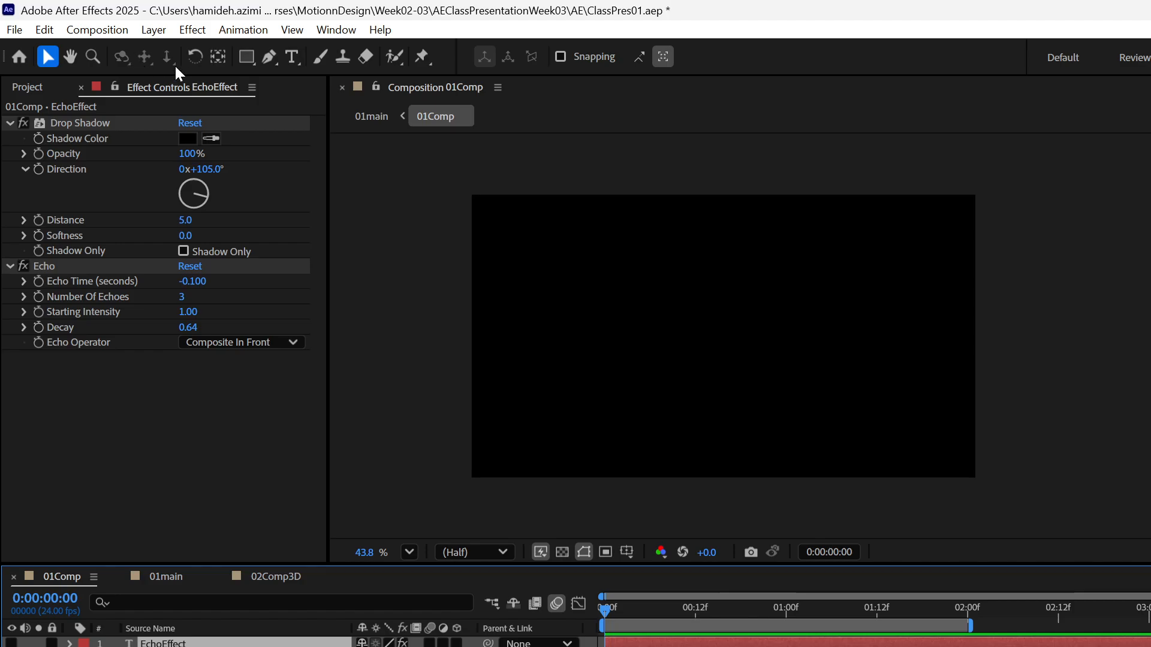
click(10, 124)
click(9, 138)
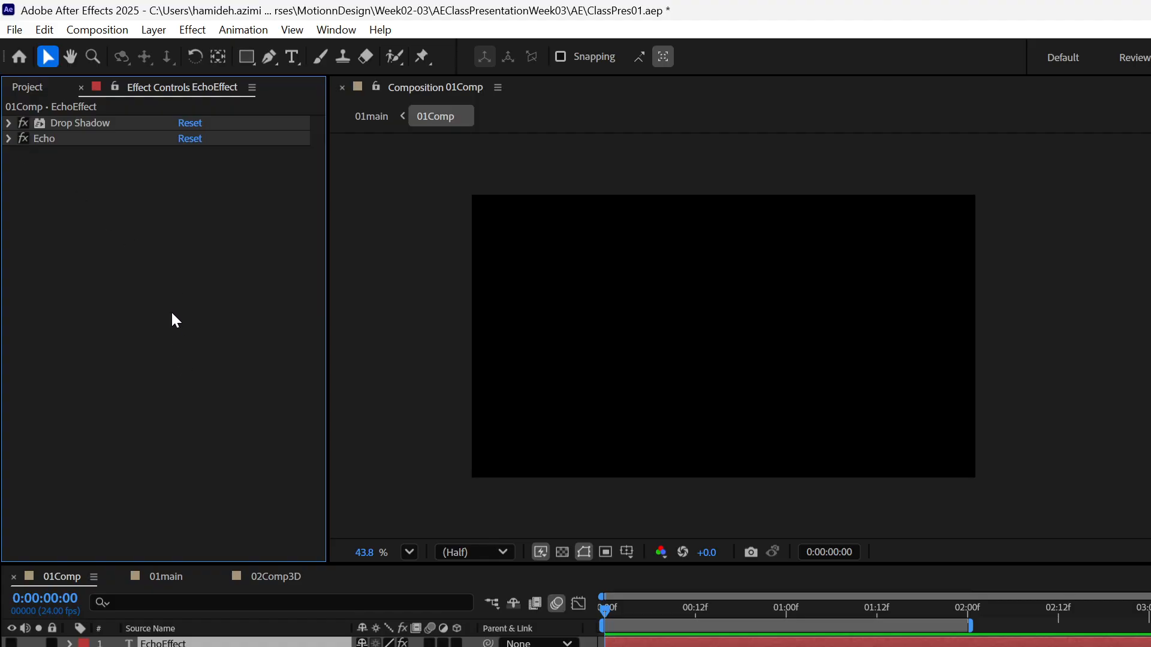
Step: Create a text layer reading "Motion" and "Text" on two lines and move it to the middle of the composition
click(152, 30)
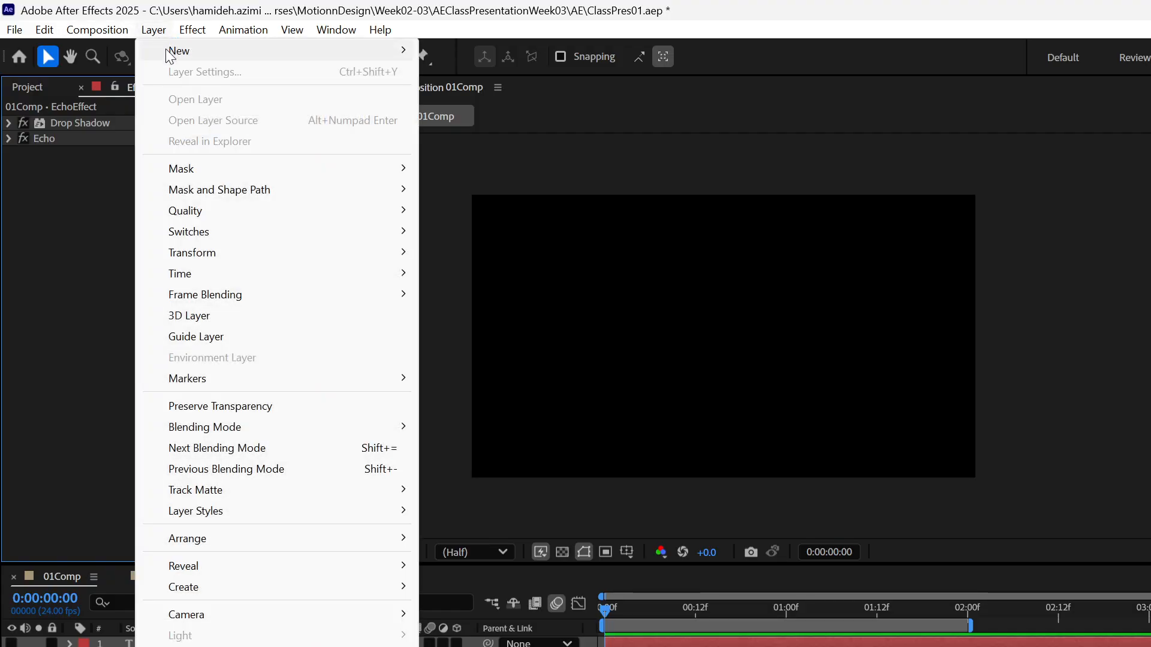
mouse_move(180, 51)
click(491, 52)
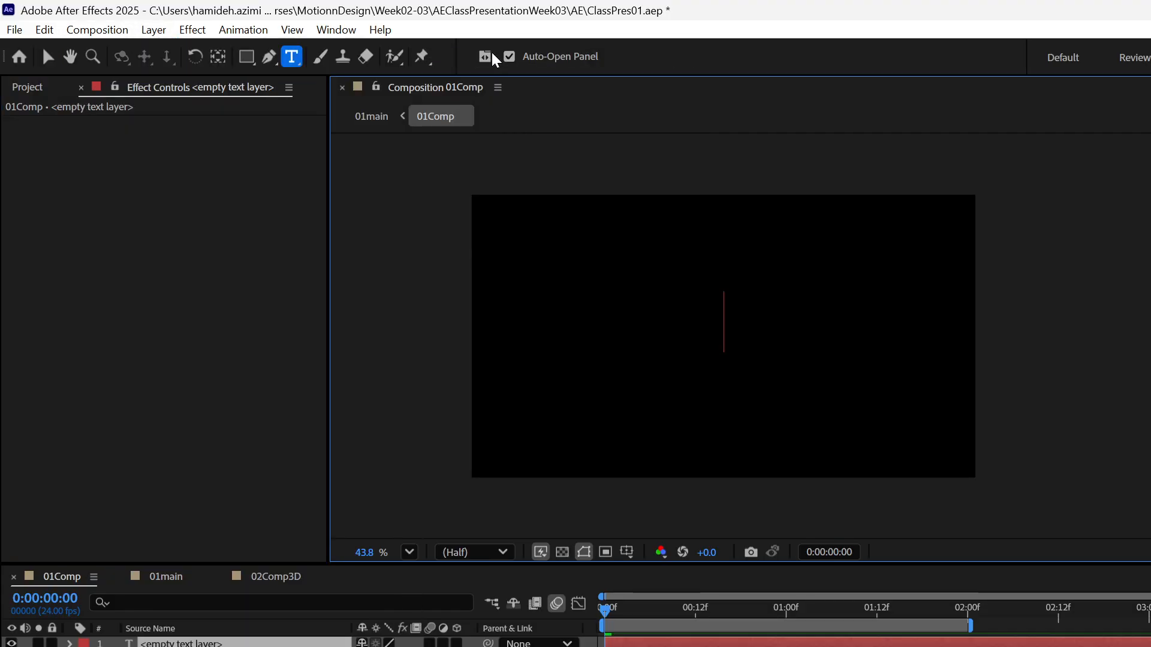
text(Motion)
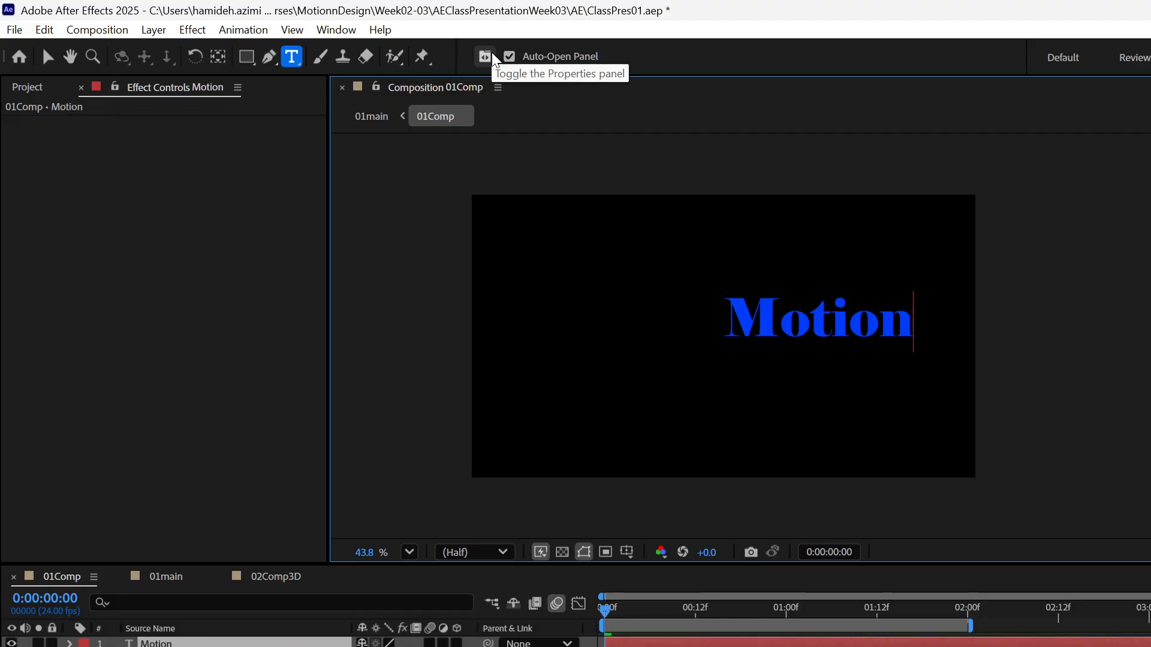
key(Return)
text(Text)
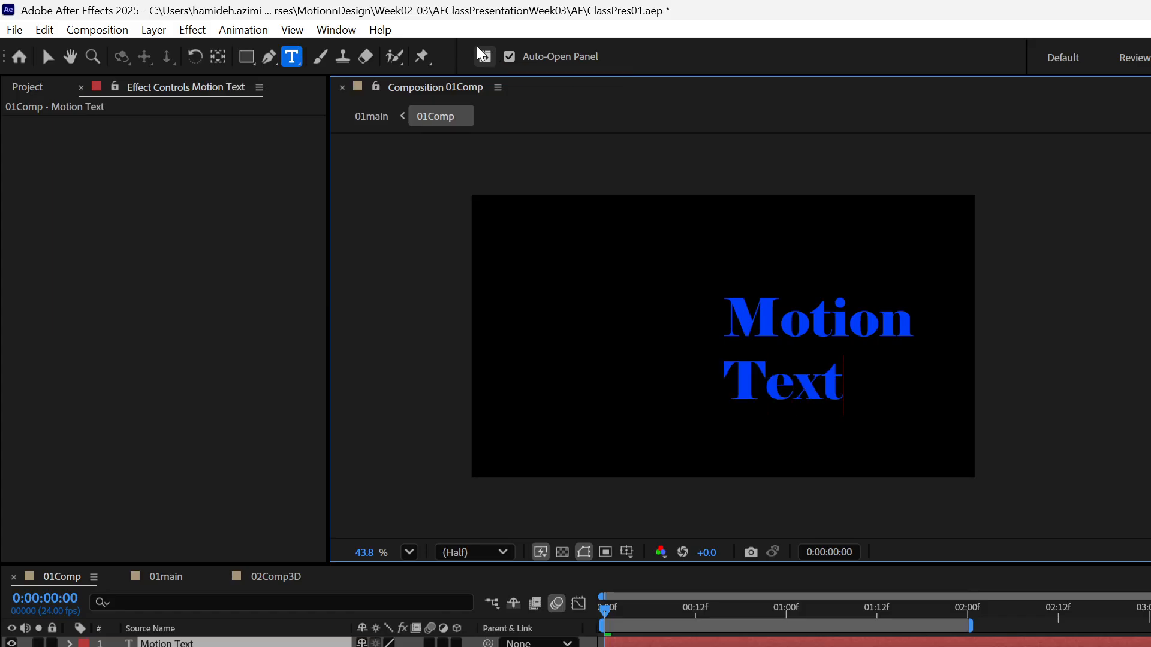
click(48, 56)
drag(782, 329, 659, 293)
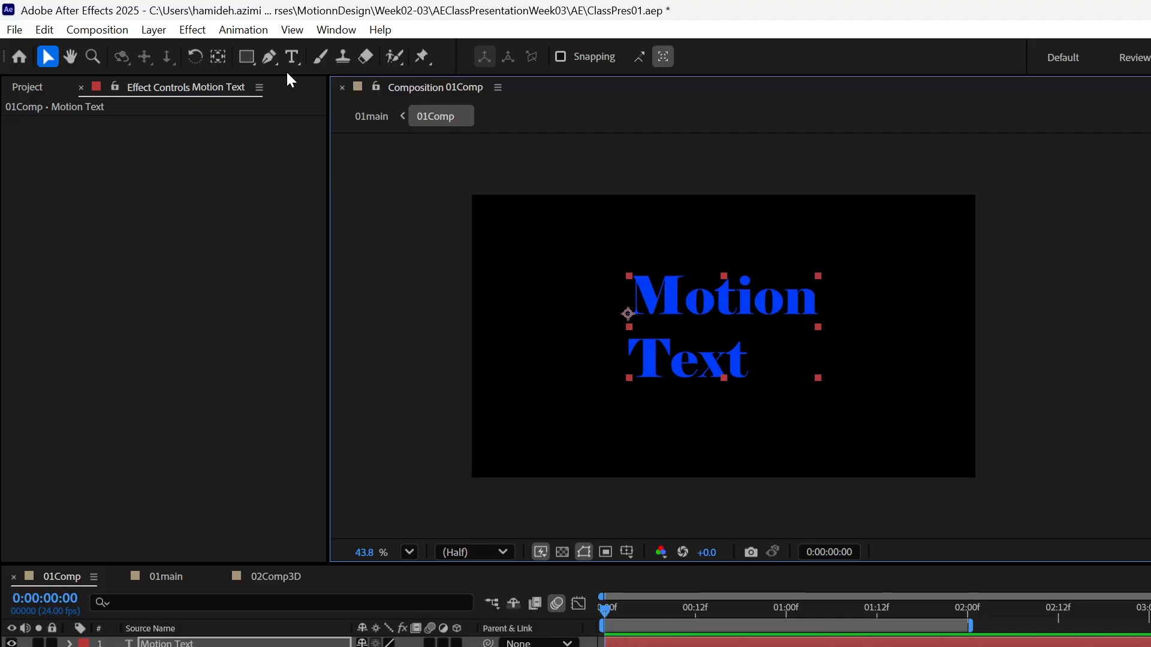
Step: Give the letter M of "Motion" a lighter serif font and the letters "ot" a small bold italic font
click(292, 57)
click(678, 294)
drag(678, 295, 648, 296)
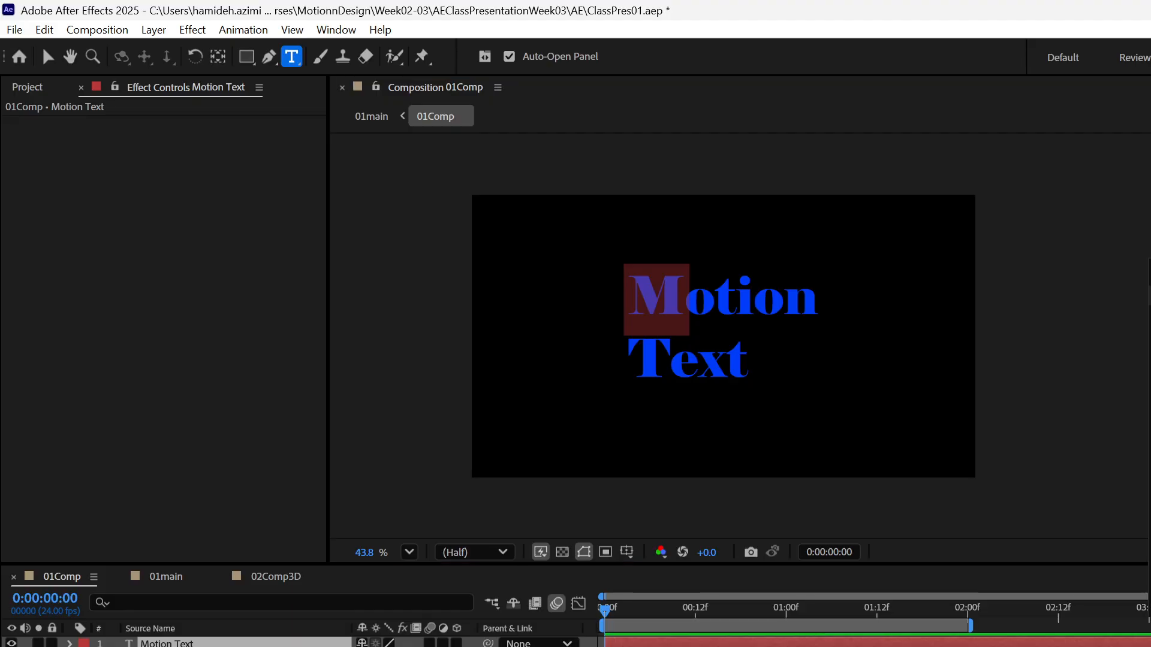
click(1150, 336)
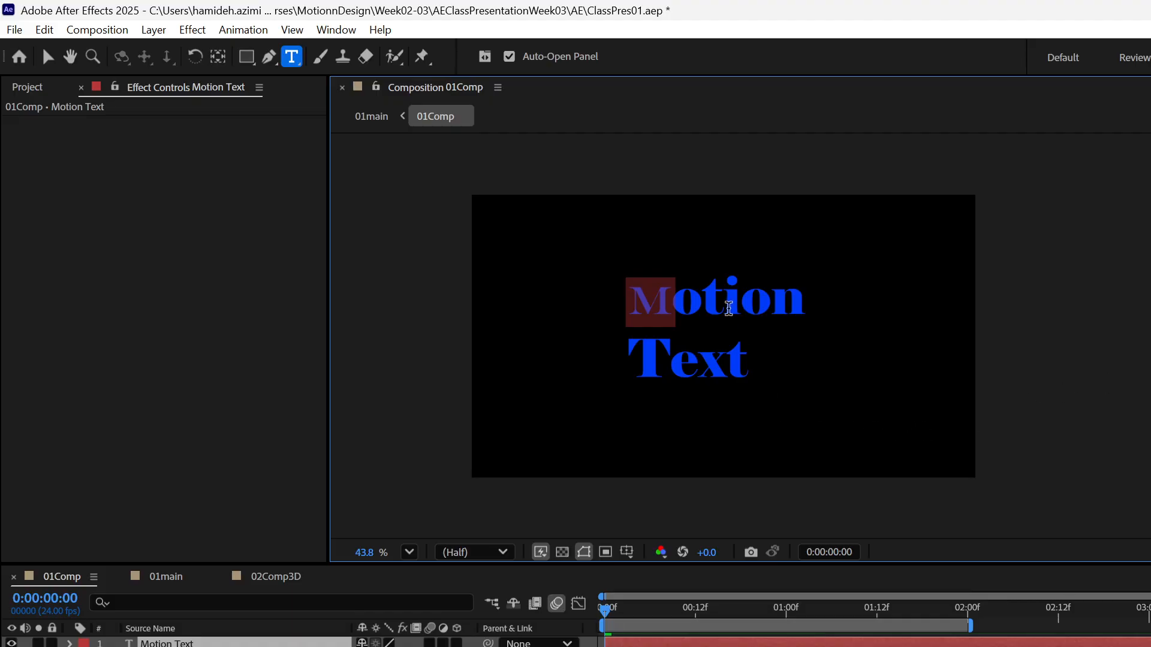
drag(729, 306, 683, 306)
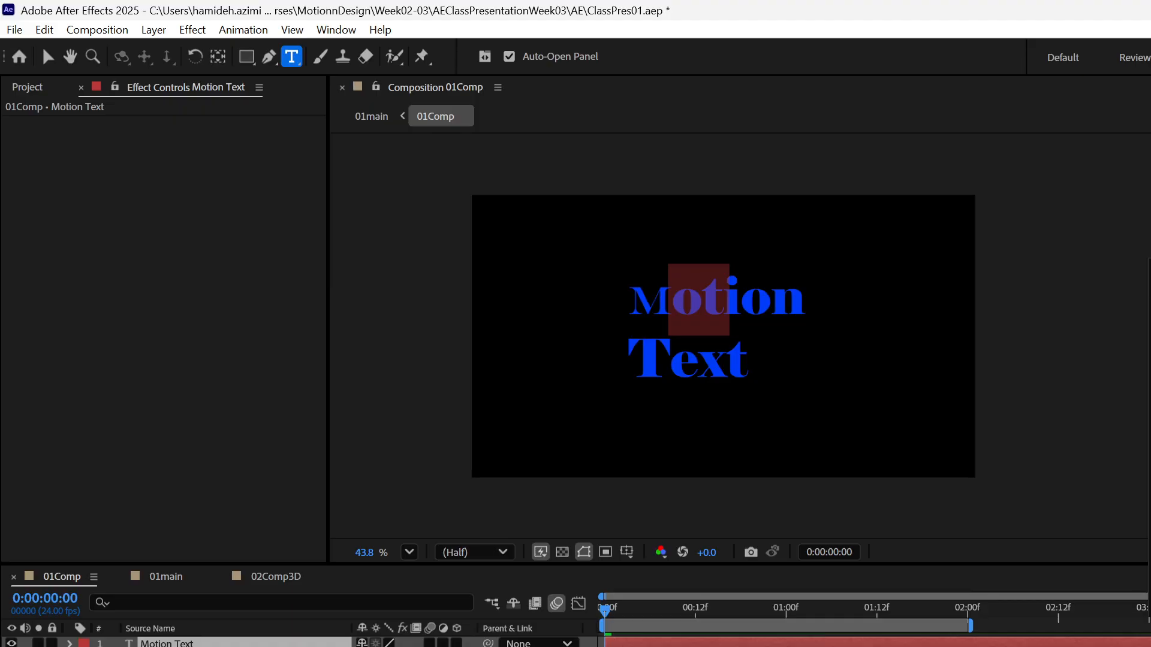
key(ctrl+shift+i)
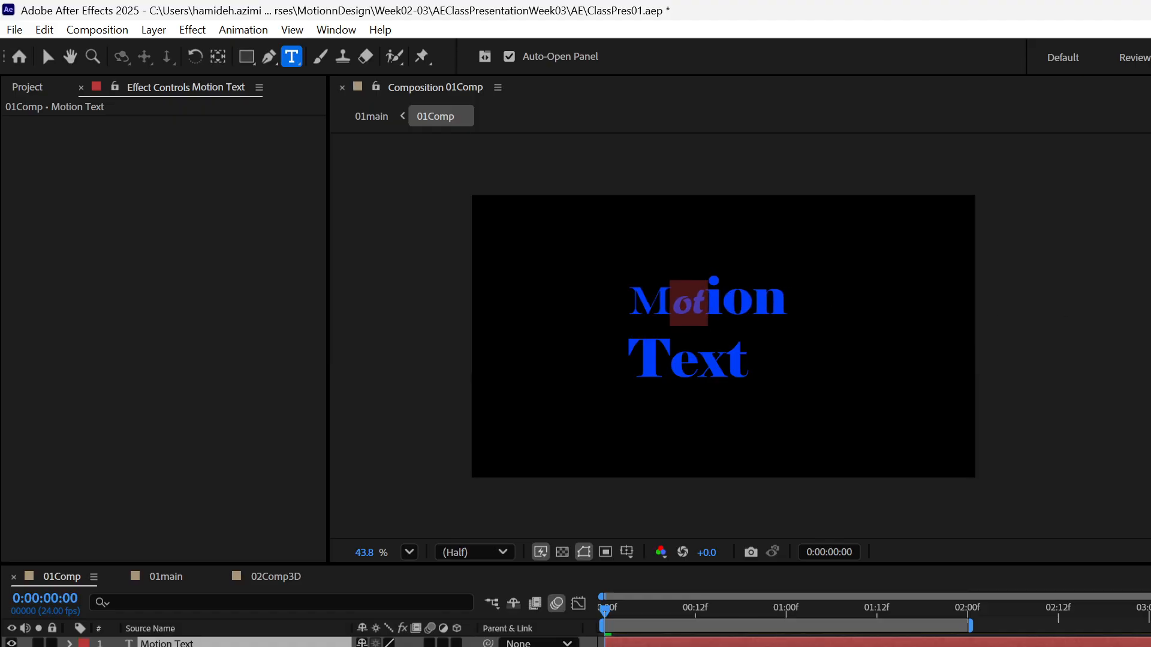
Step: Replace the "i" in "Motion" with a capital "I" and give it an ornamental script font
click(776, 298)
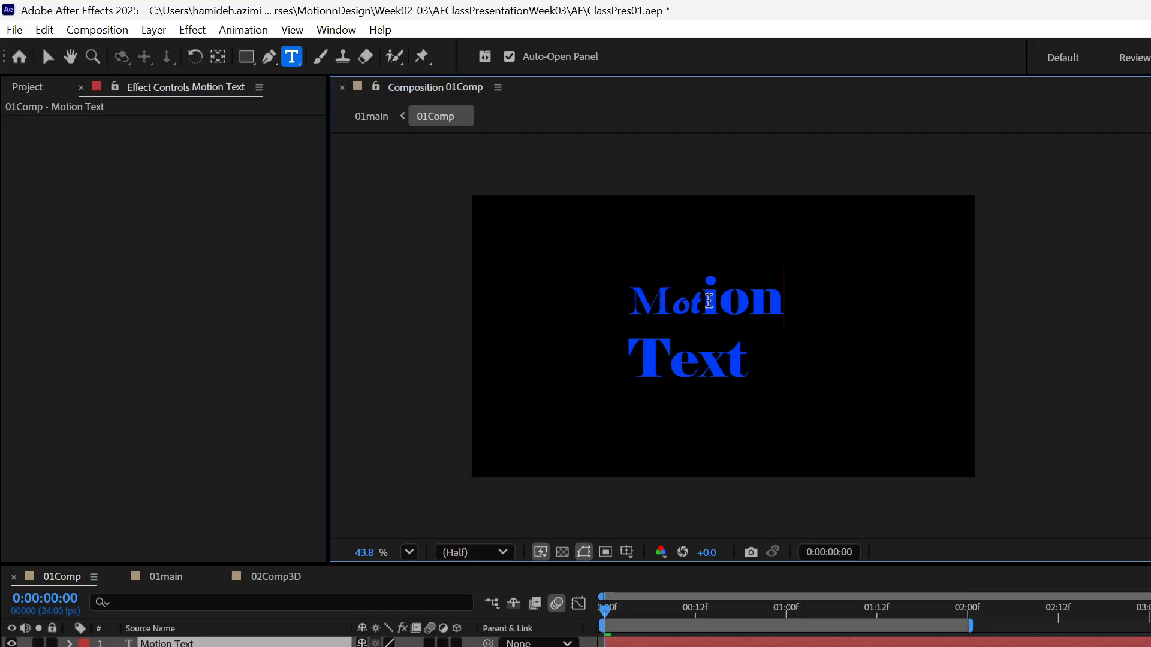
drag(699, 299, 723, 299)
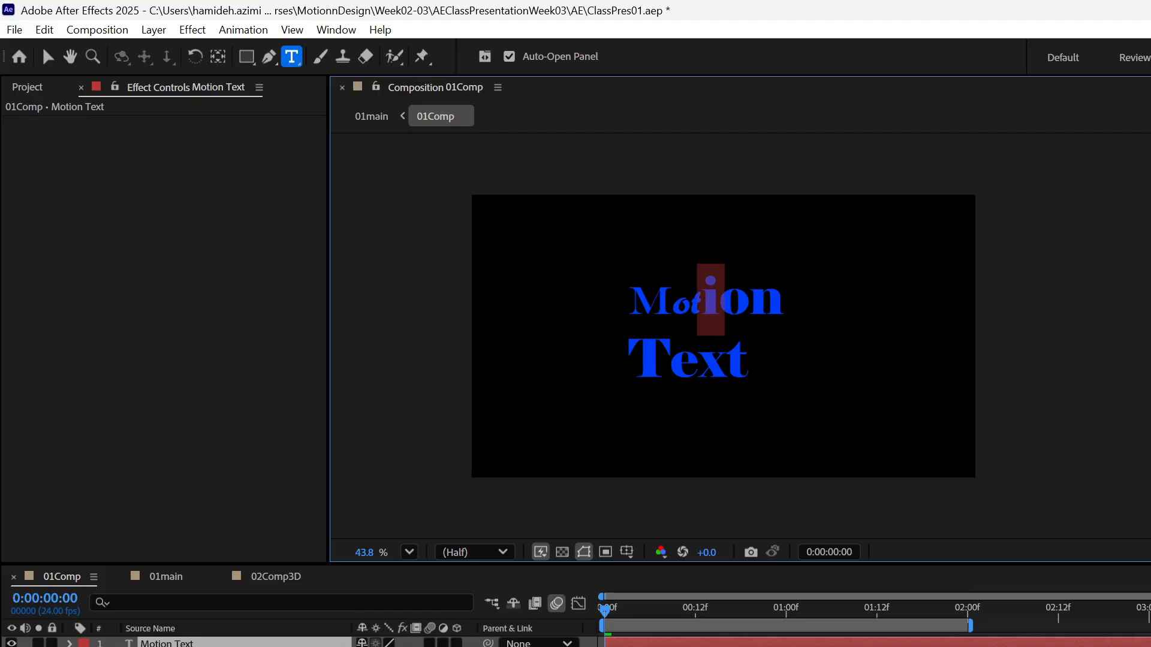
text(I)
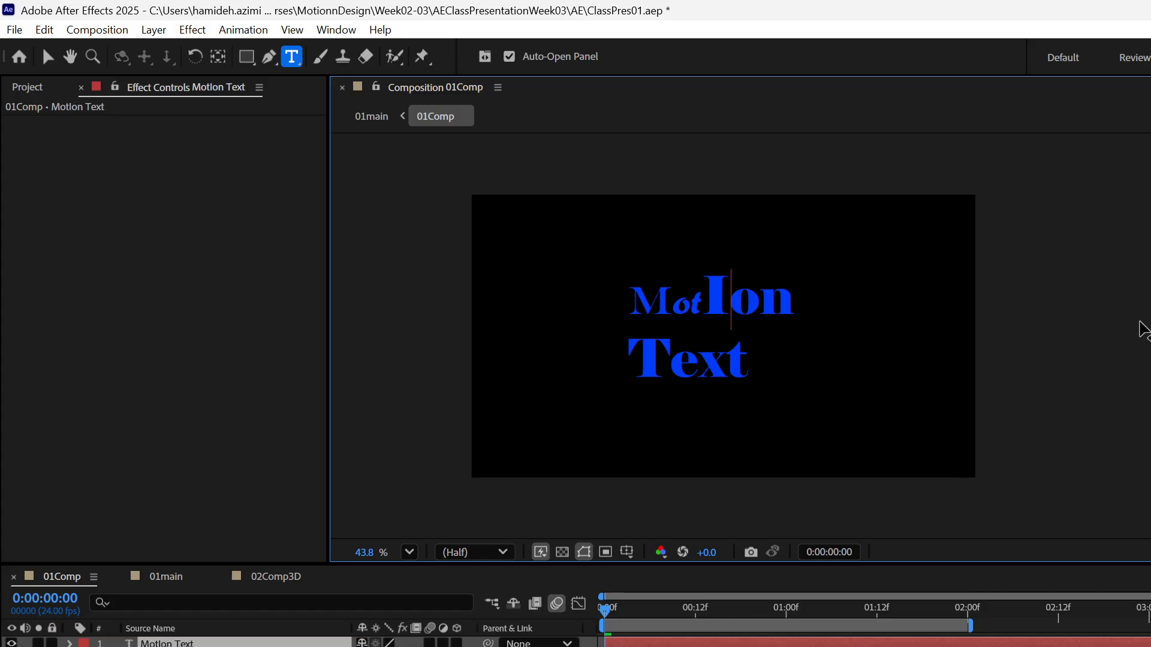
drag(729, 306, 709, 307)
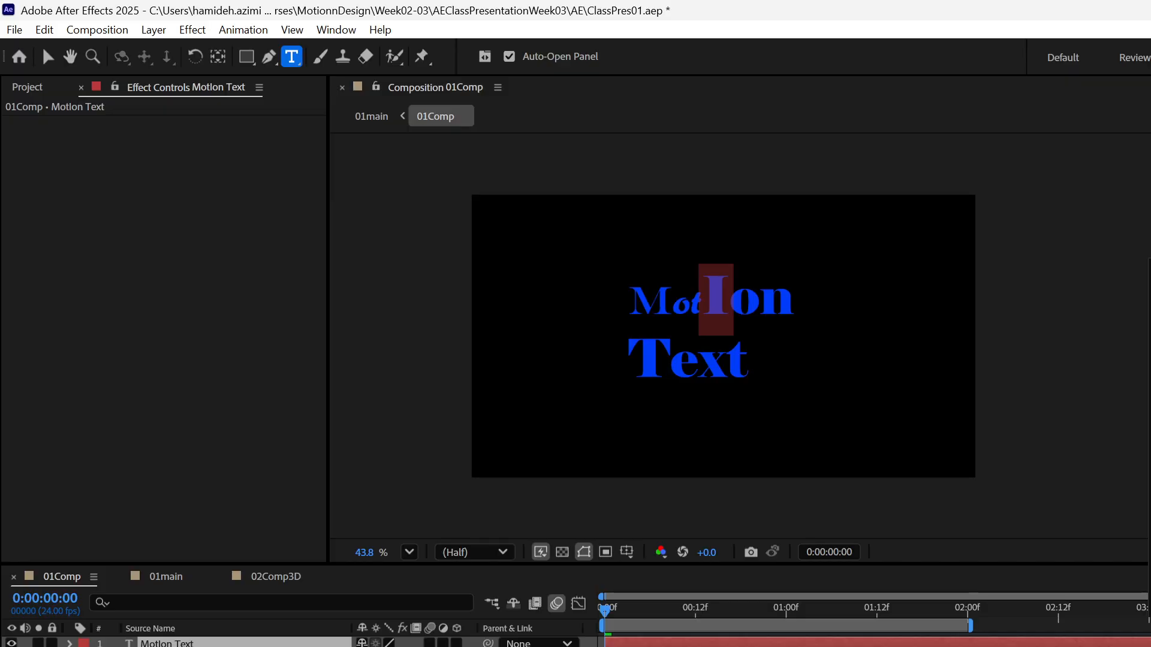
key(Return)
click(729, 309)
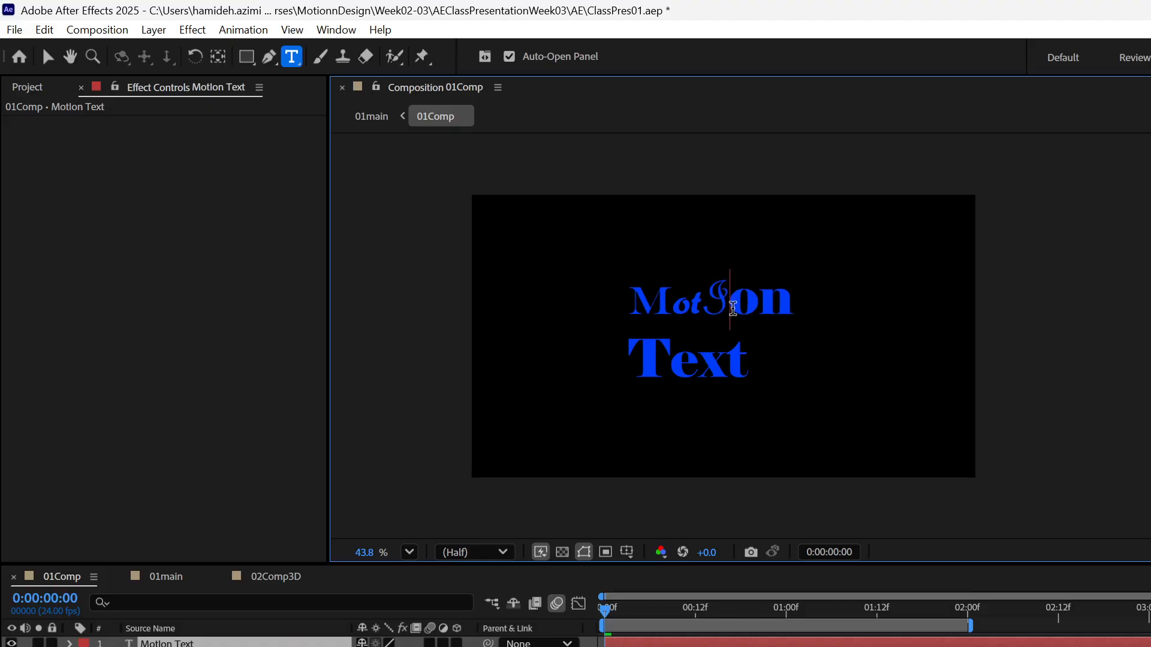
Step: Set the letters "on" at the end of "Motion" in a blackletter font
drag(794, 306, 738, 309)
click(806, 306)
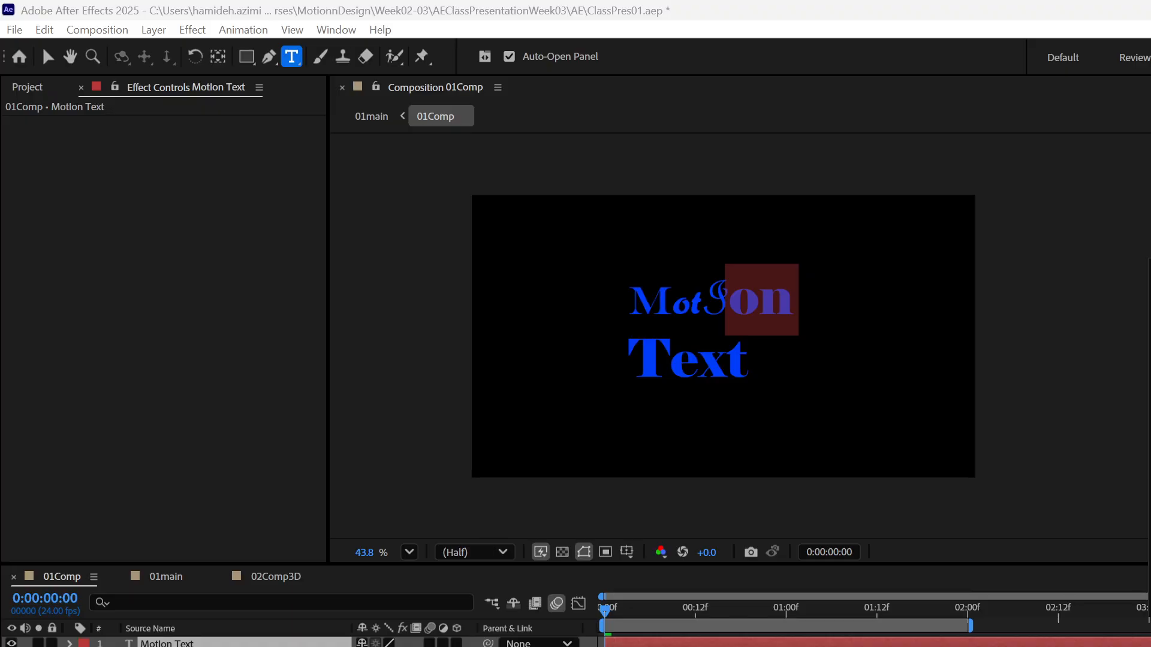
key(Return)
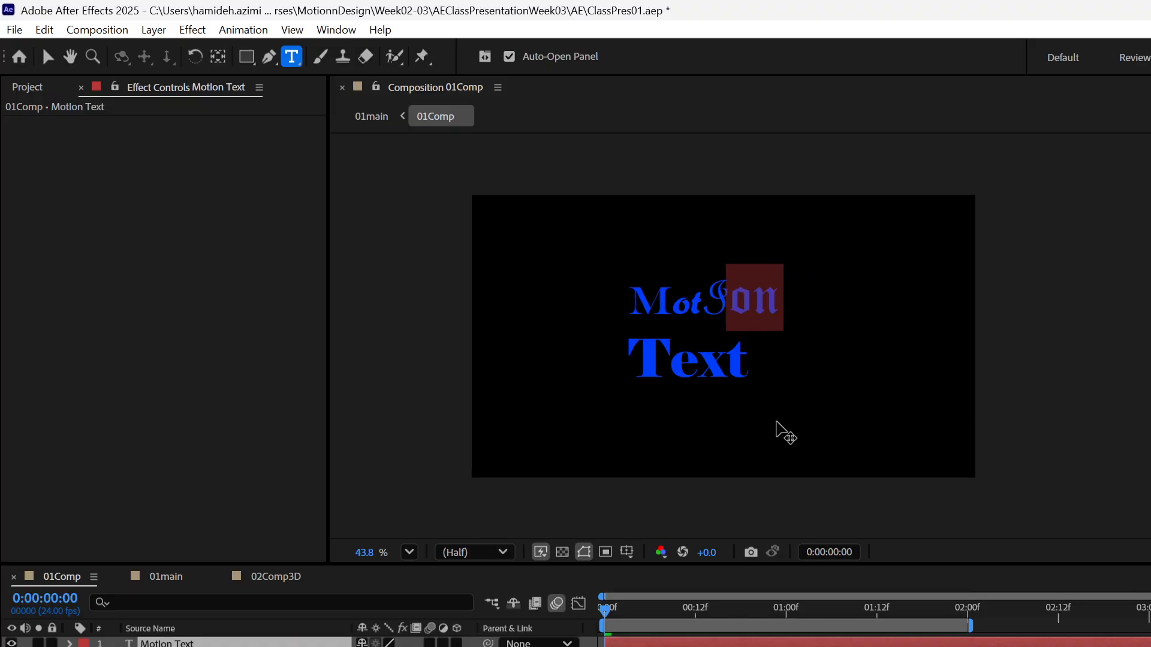
Step: Give the letters e, x and capital T of "Text" different decorative fonts: rounded heavy, thin script and wide slab
drag(702, 365, 675, 371)
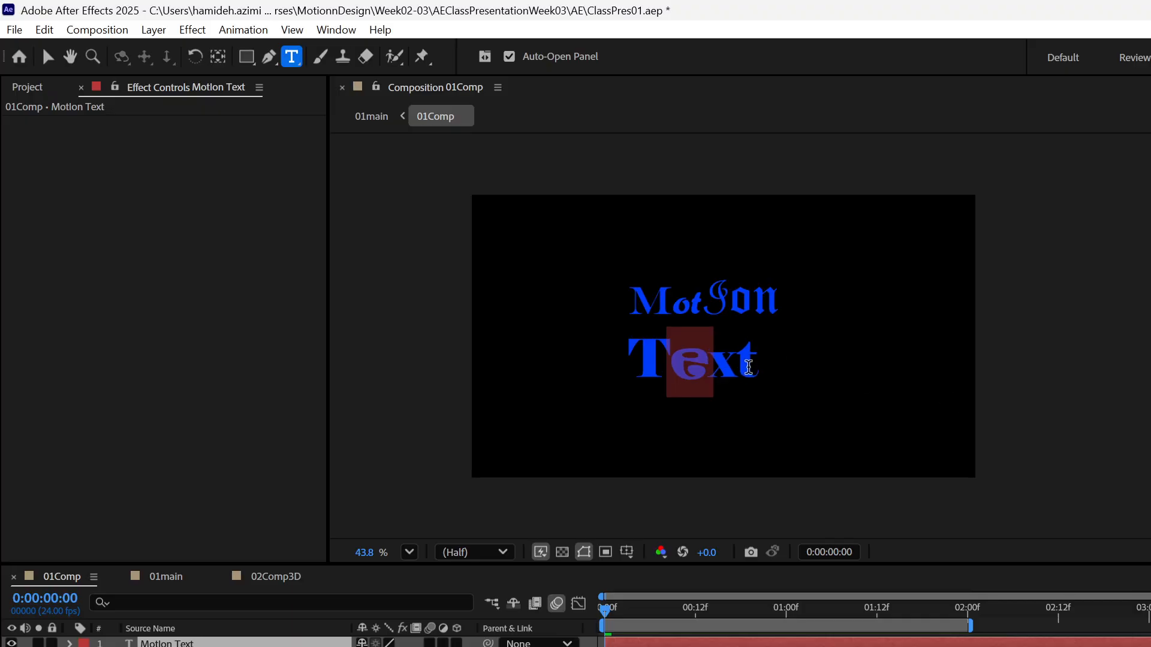
click(725, 365)
key(shift+Left)
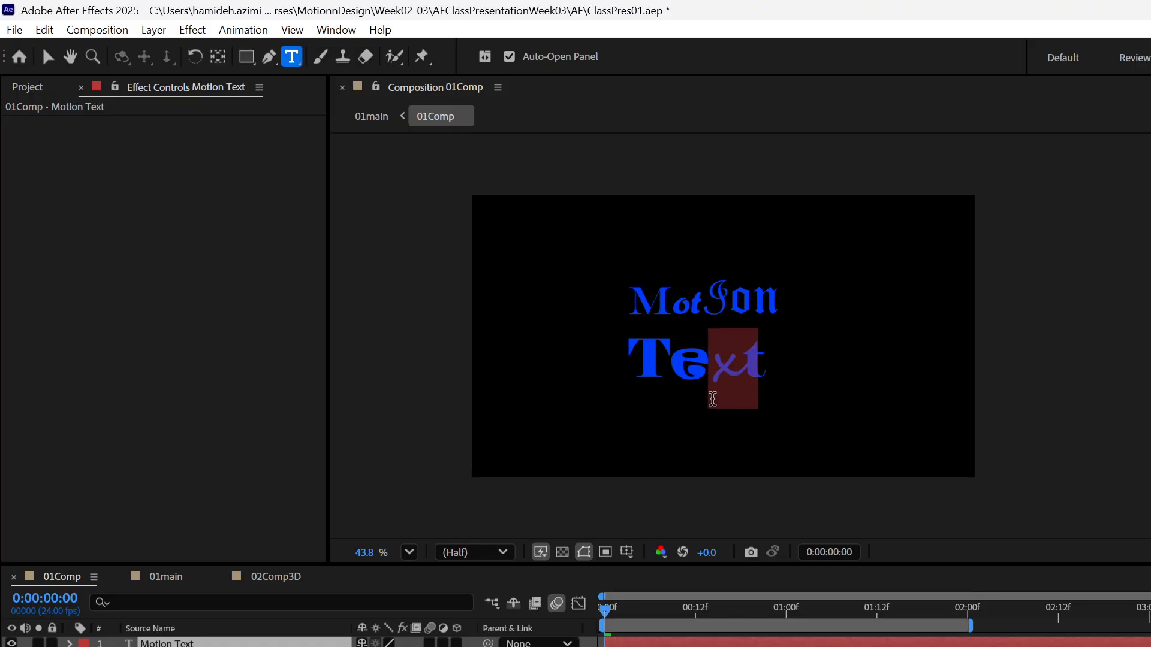
click(667, 360)
key(shift+Left)
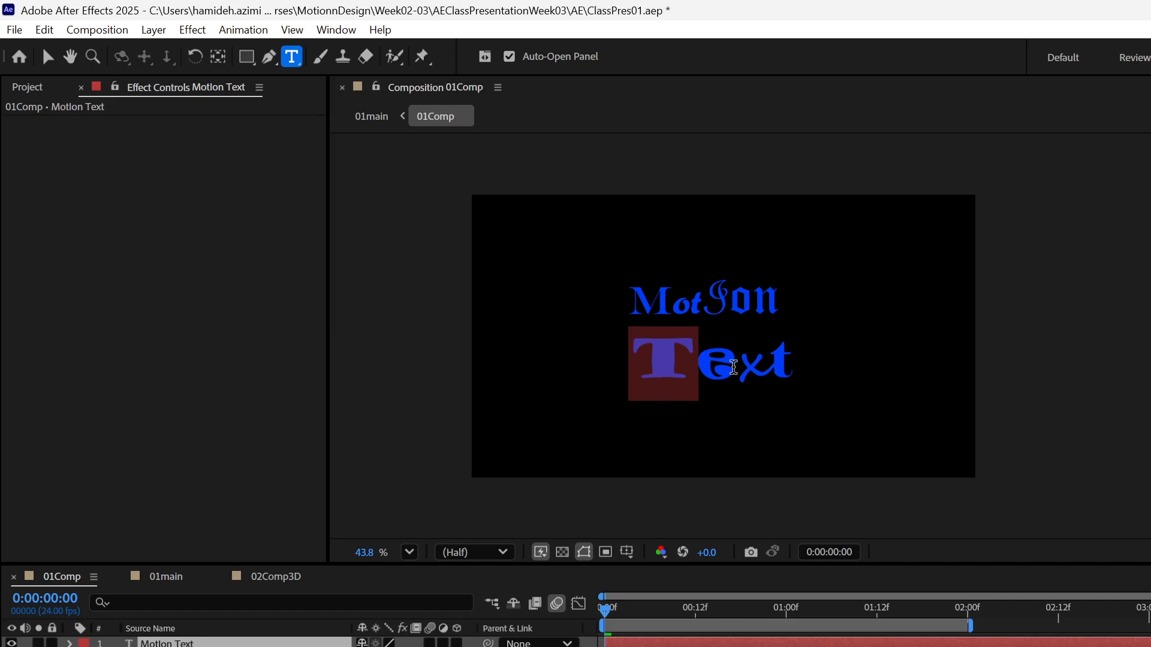
Step: Set the final letter of "Text" in a heavy block-capital font, enlarge it, and shrink the word's first T
drag(791, 364, 777, 368)
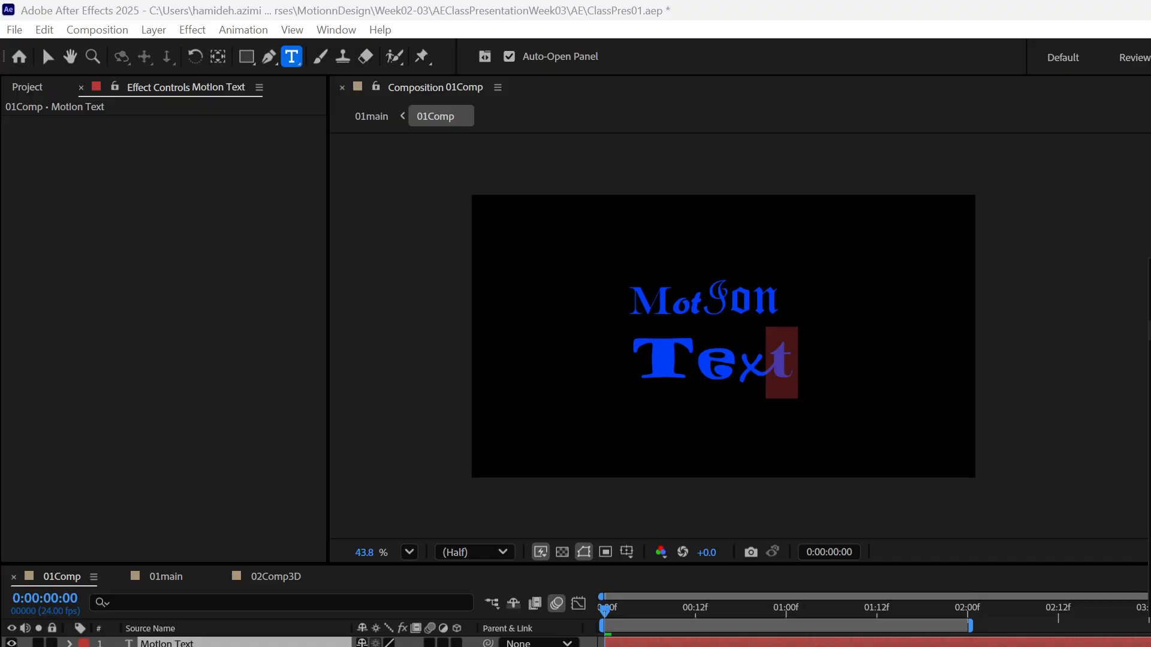
click(1150, 331)
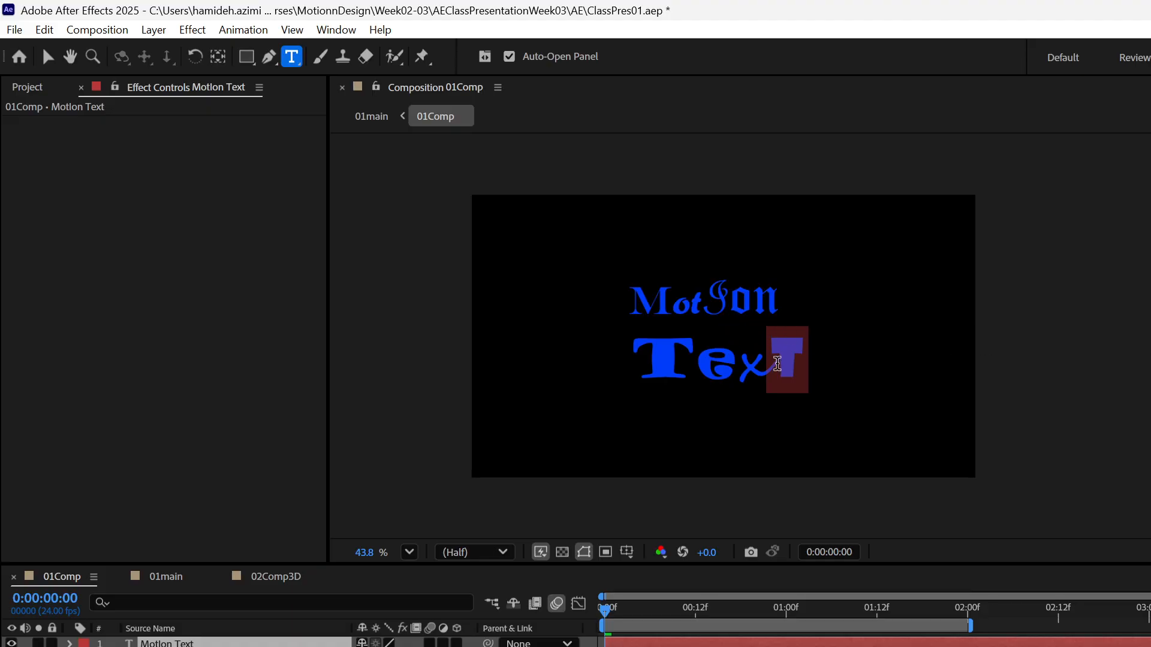
mouse_move(1150, 360)
mouse_down()
mouse_move(1139, 360)
mouse_move(1150, 360)
mouse_up()
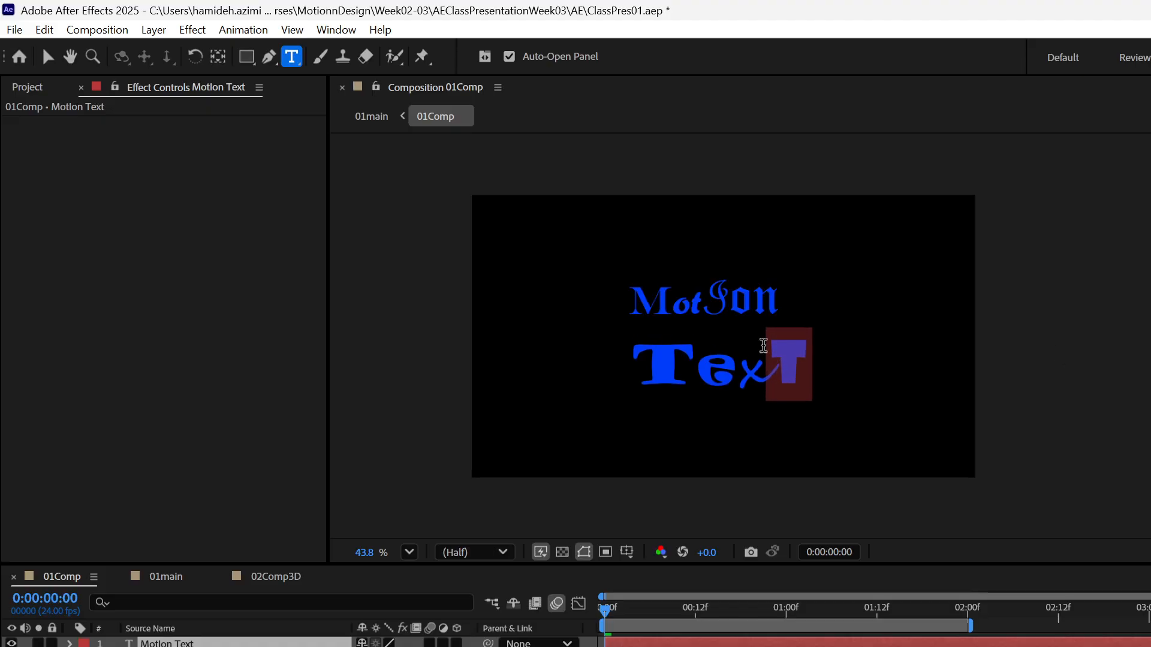
drag(678, 368, 651, 371)
drag(1150, 360, 1133, 360)
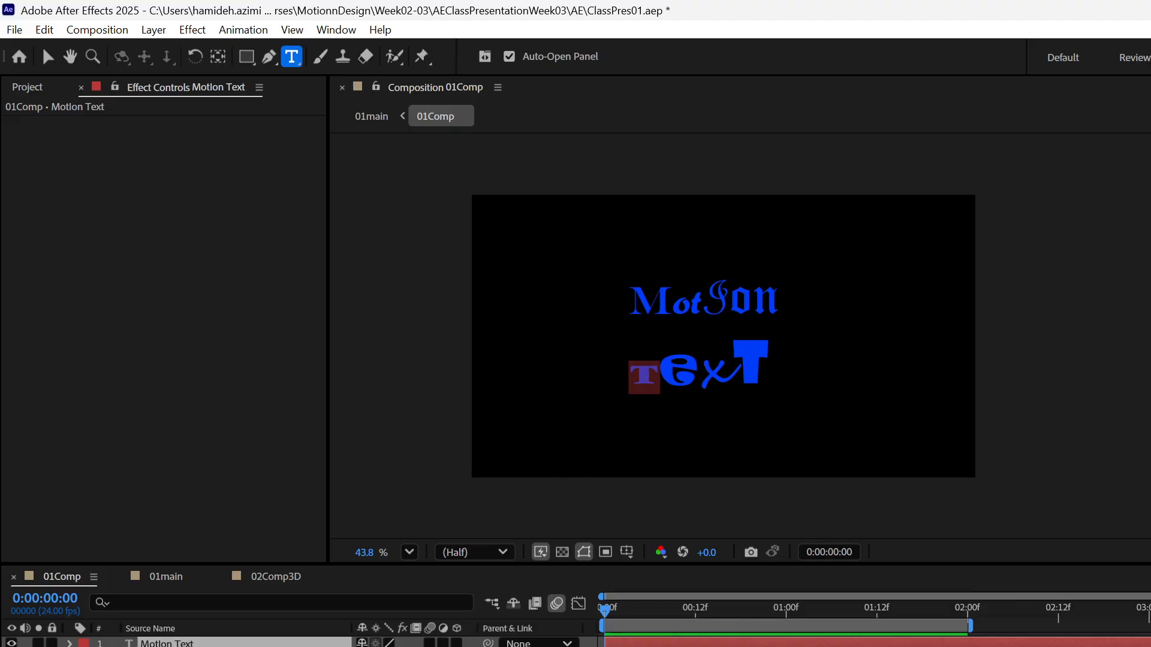
Step: Apply the Turbulent Displace effect to the Motion Text layer
click(245, 646)
click(241, 646)
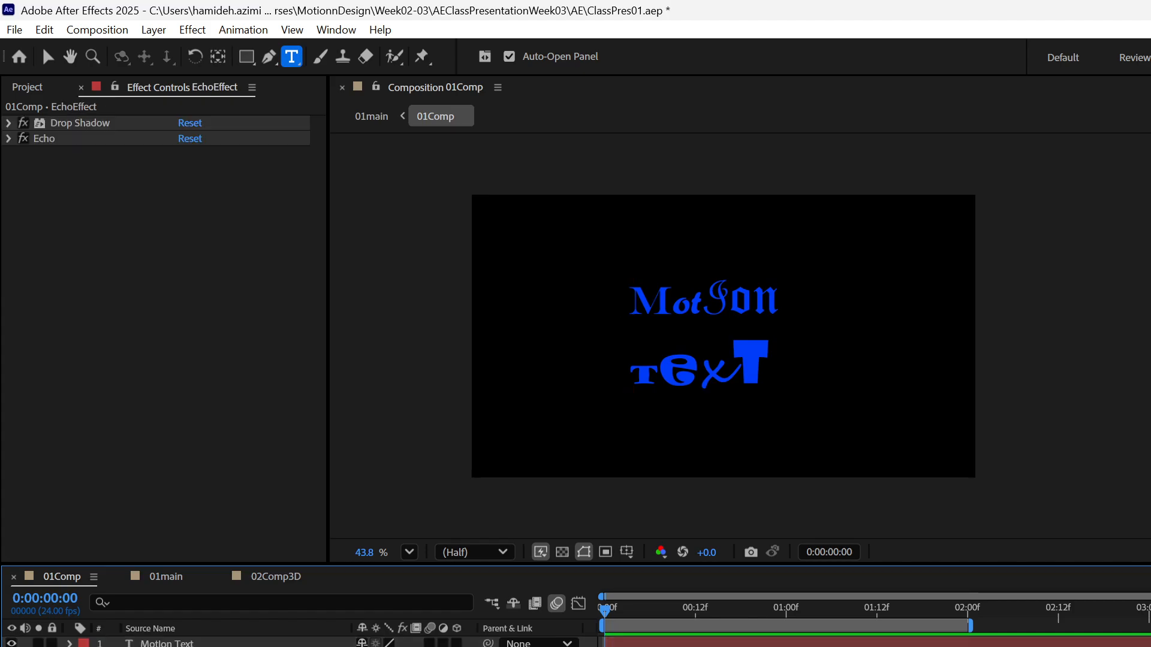
click(236, 641)
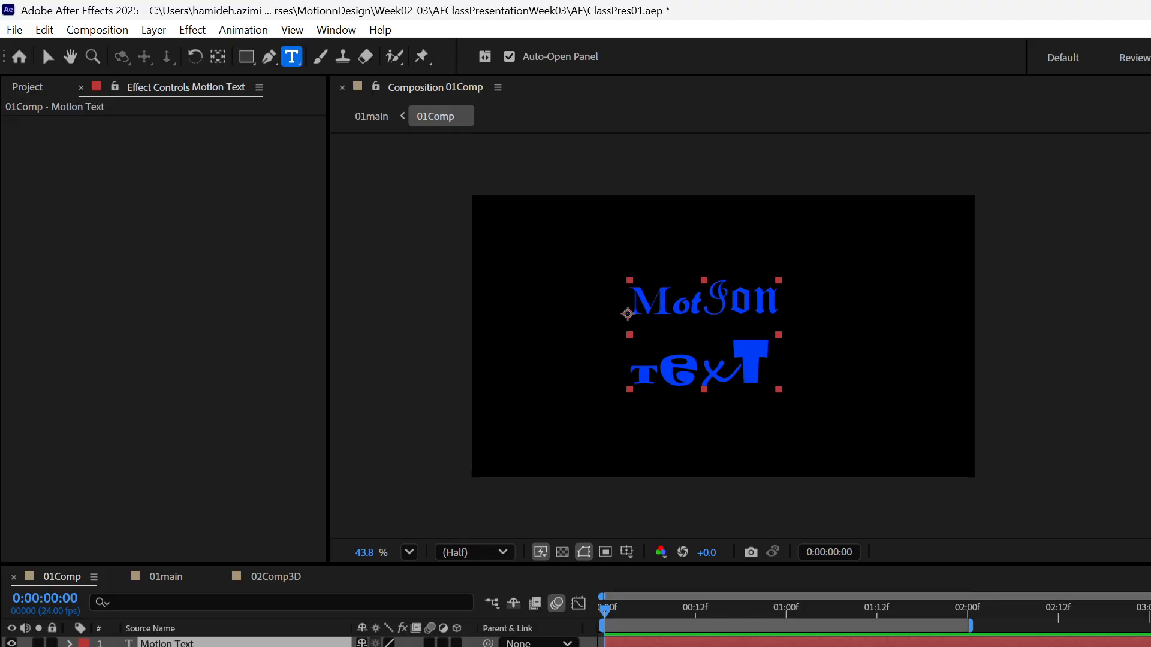
drag(1148, 490, 1011, 521)
drag(541, 619, 298, 642)
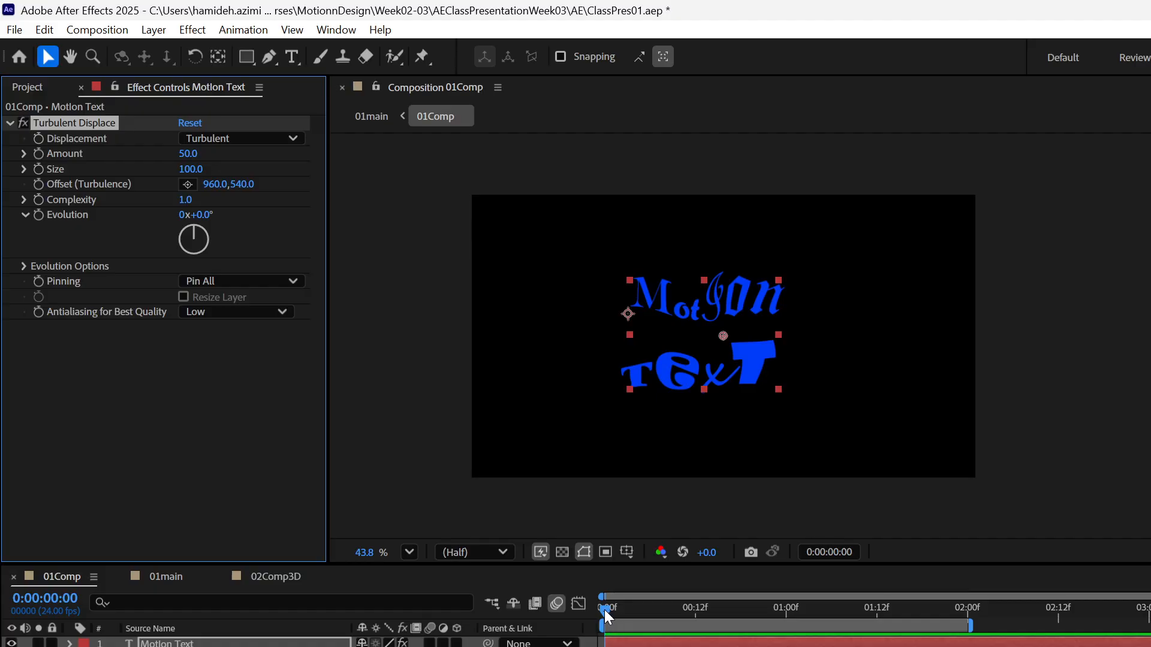
Step: Set the Turbulent Displace Size on the Motion Text layer to 500
drag(604, 610, 578, 617)
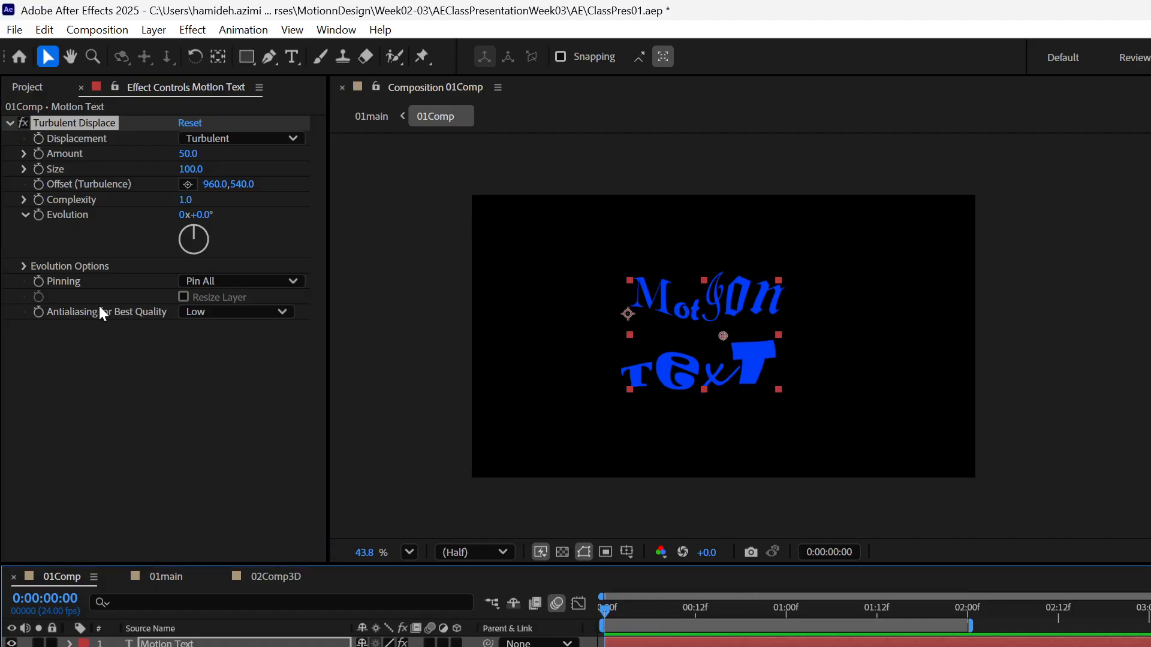
click(193, 169)
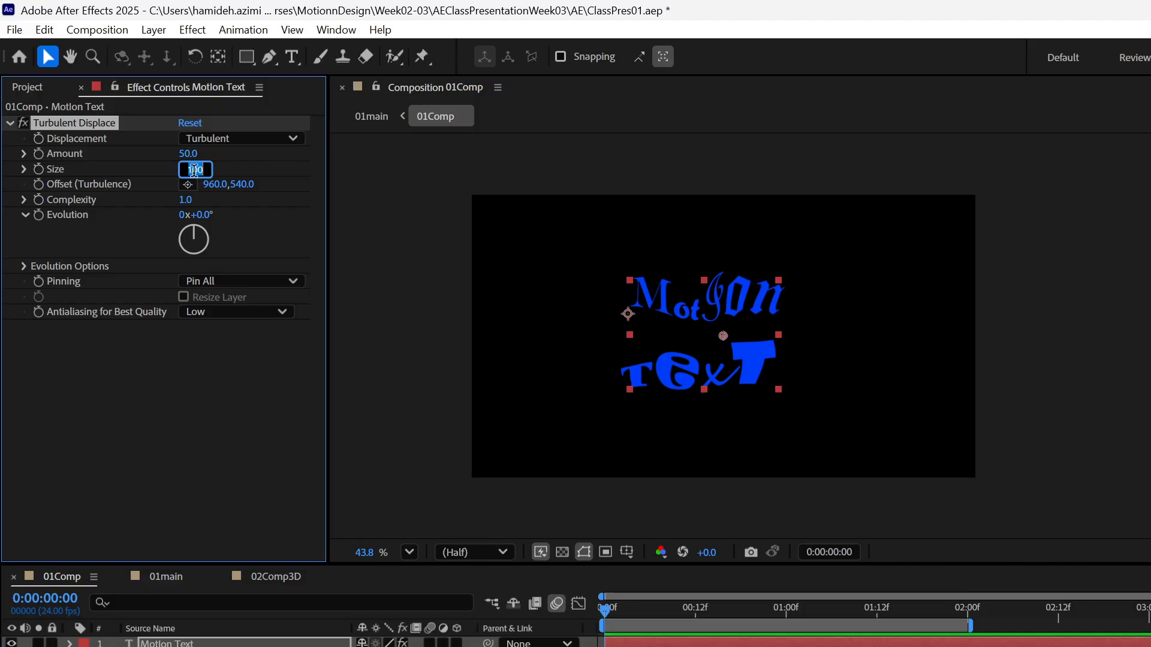
text(500)
key(Return)
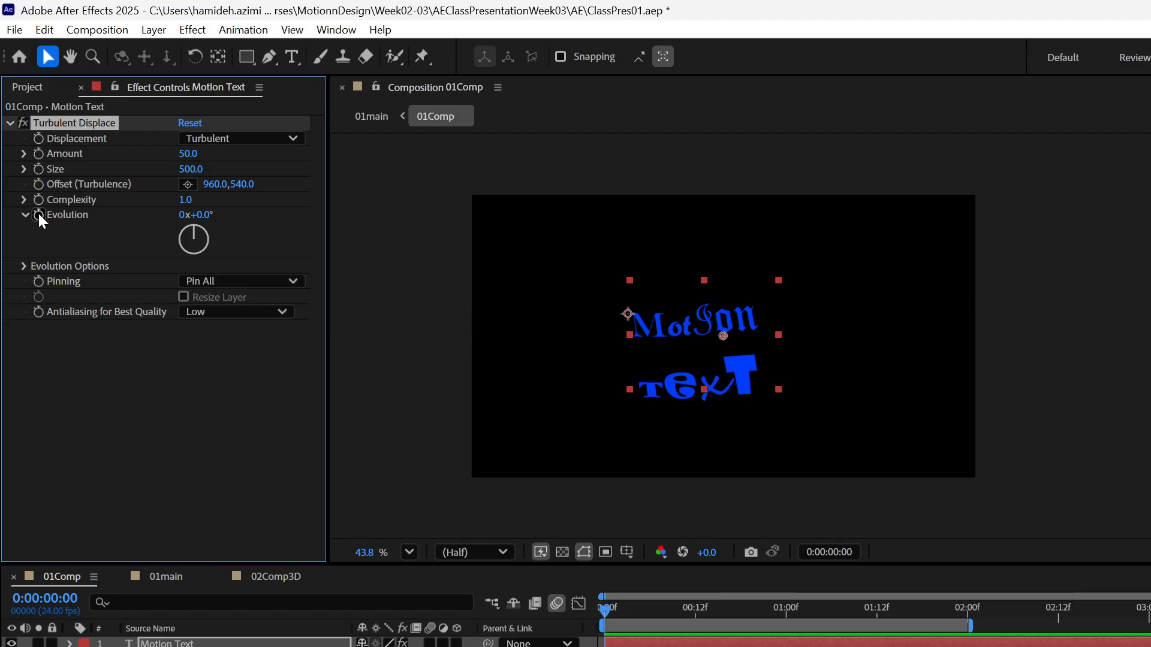
Step: Keyframe the Turbulent Displace Evolution at the start of the composition and set it to 1 full revolution at 0:00:01:00
drag(613, 615, 786, 615)
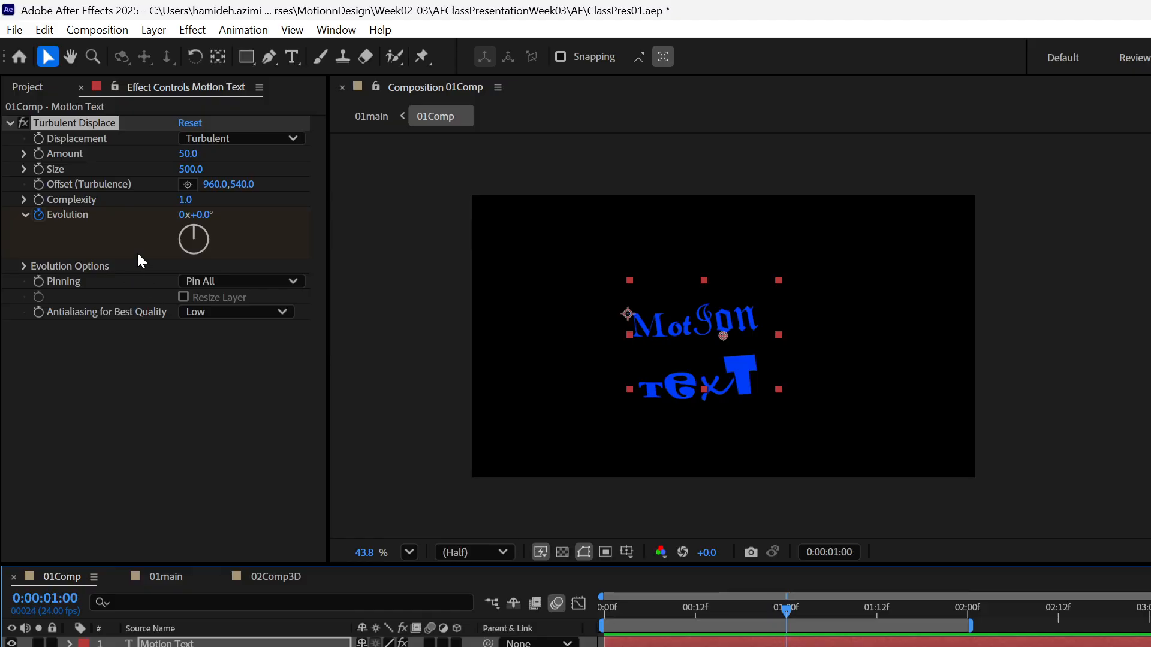
click(181, 215)
text(1)
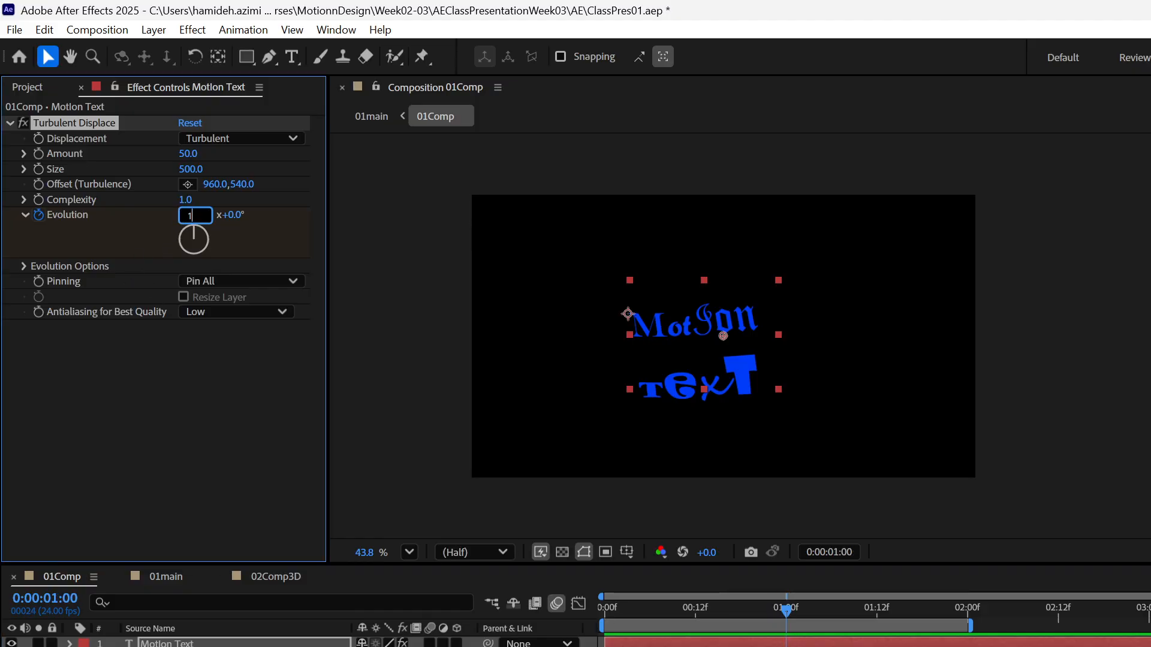
key(Return)
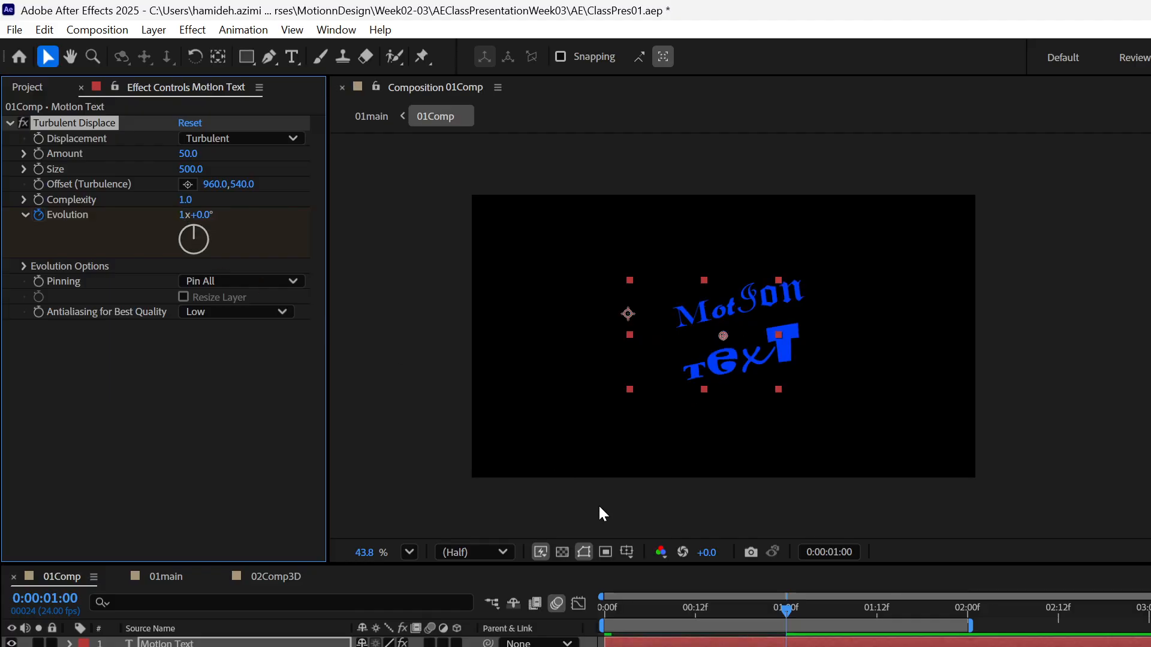
Step: Add an Evolution keyframe at 0:00:02:00 with the value set to 0 revolutions
click(787, 612)
key(space)
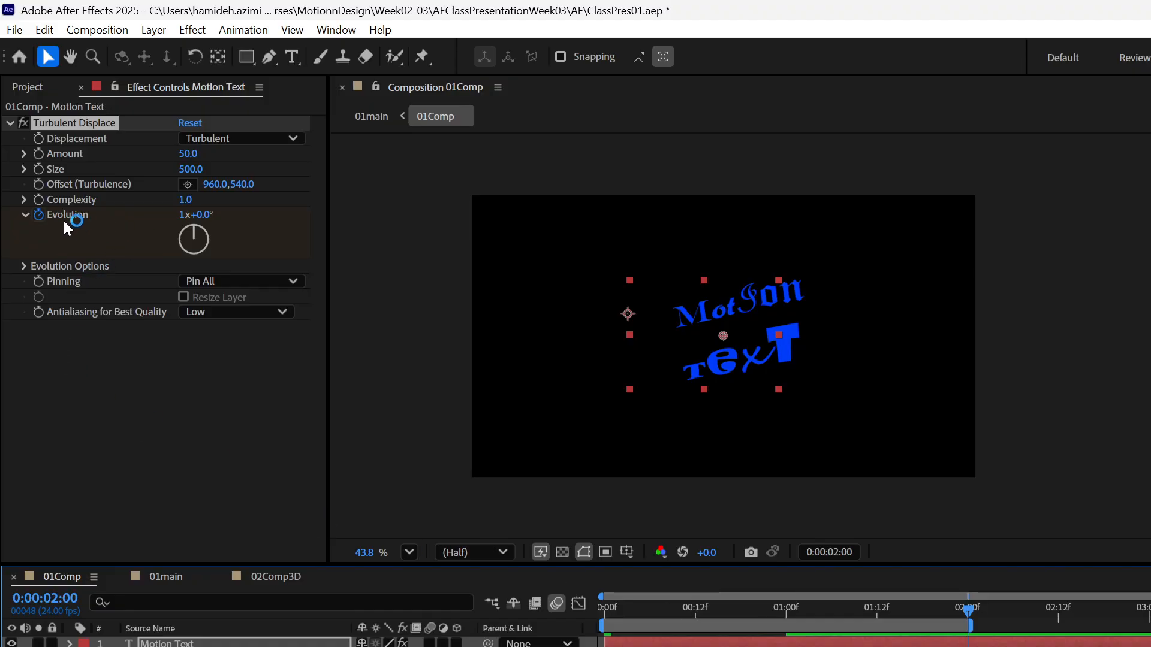
click(181, 218)
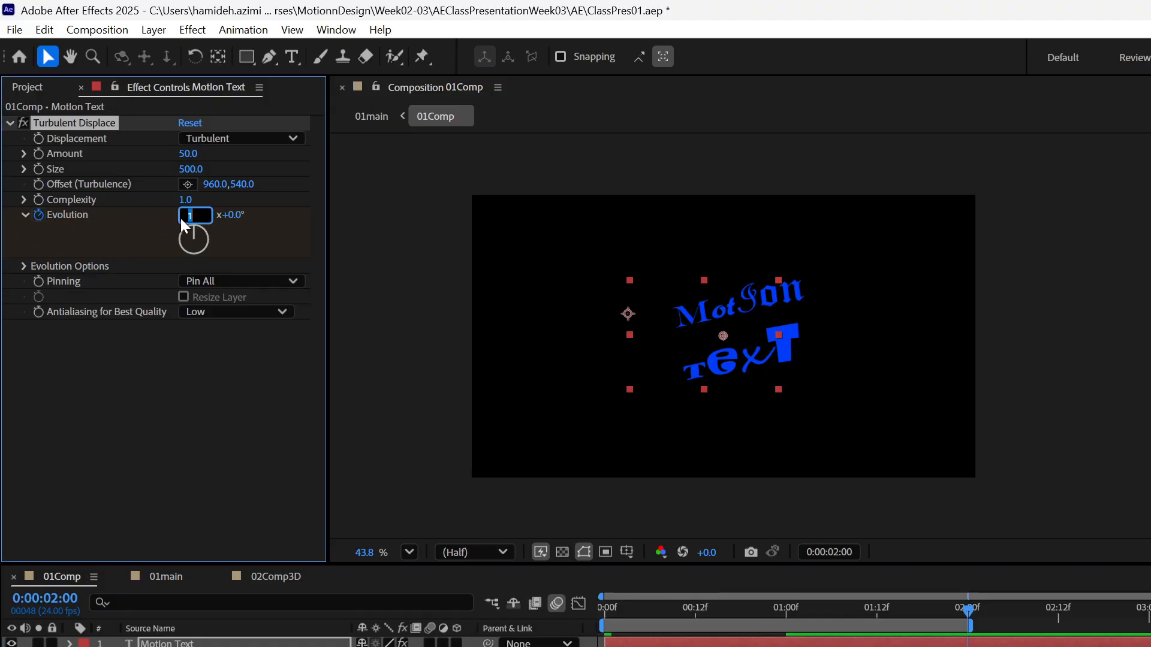
text(0)
key(Return)
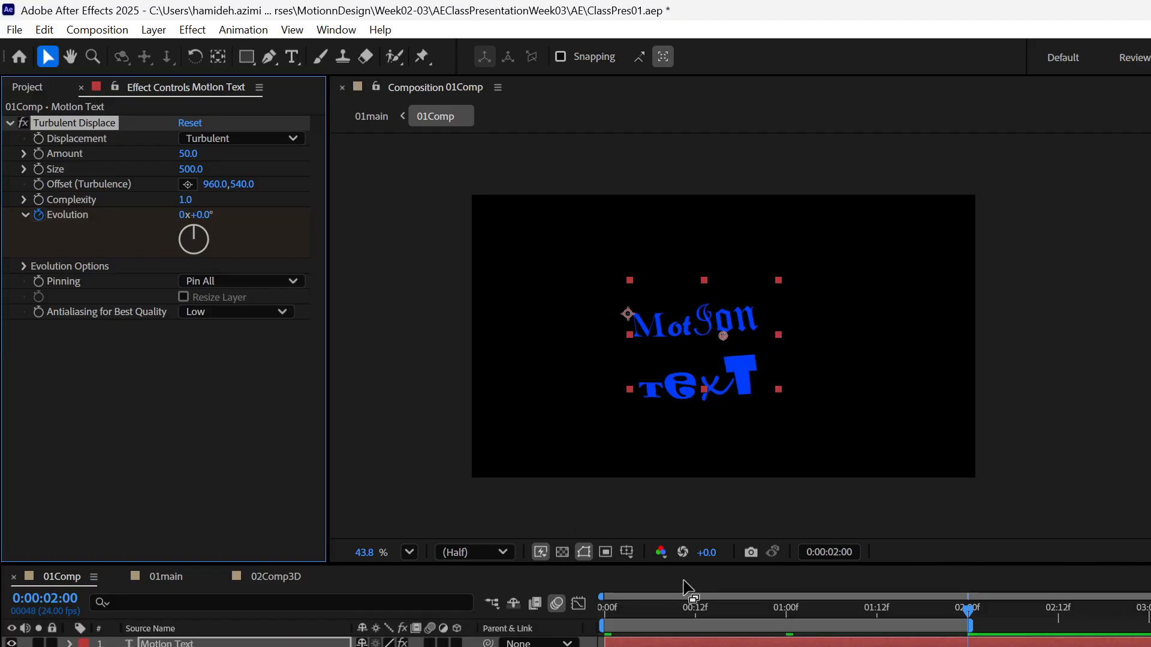
Step: Preview the Turbulent Displace animation from the first frame and return to the start of the composition
drag(967, 609, 603, 609)
key(space)
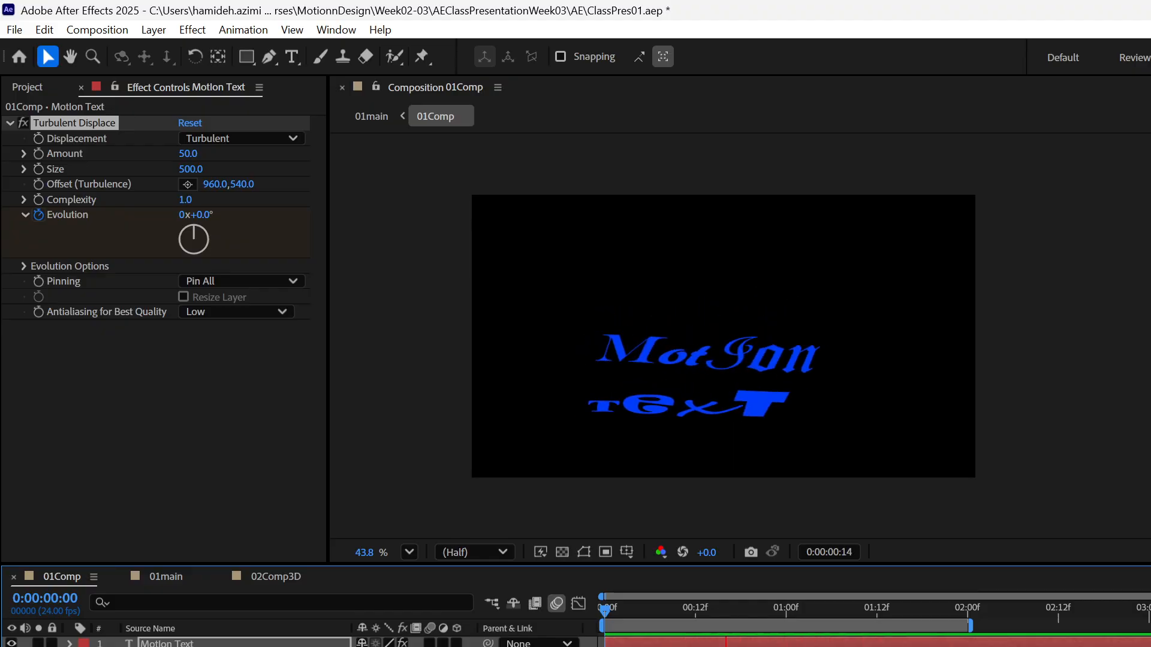
key(space)
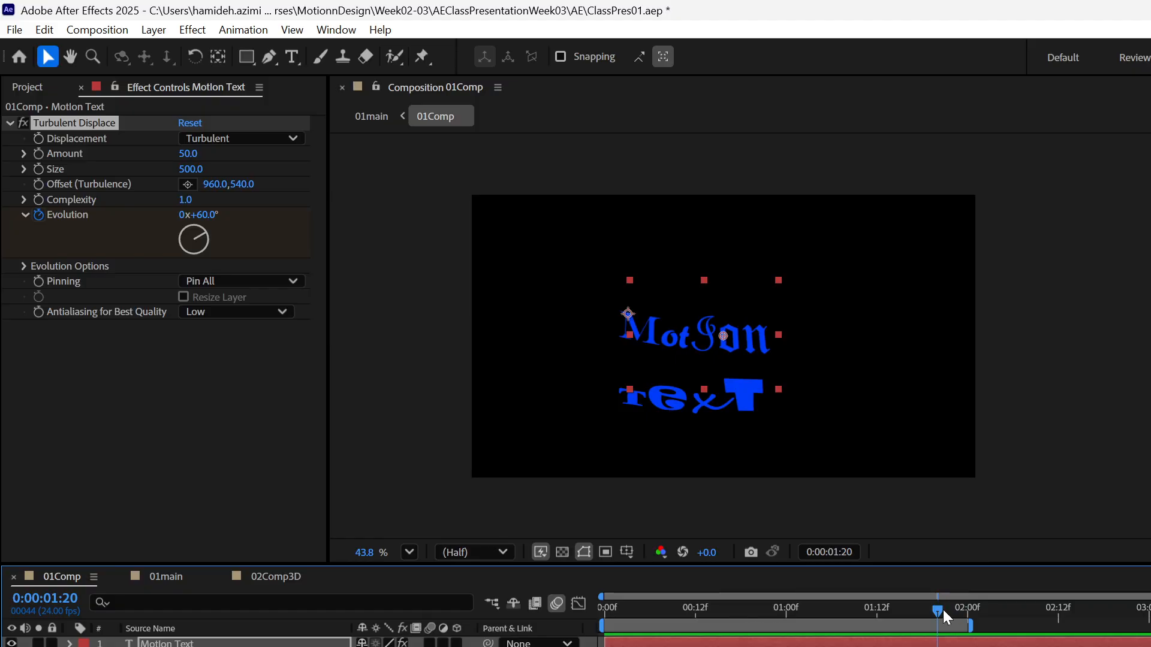
drag(941, 612, 606, 622)
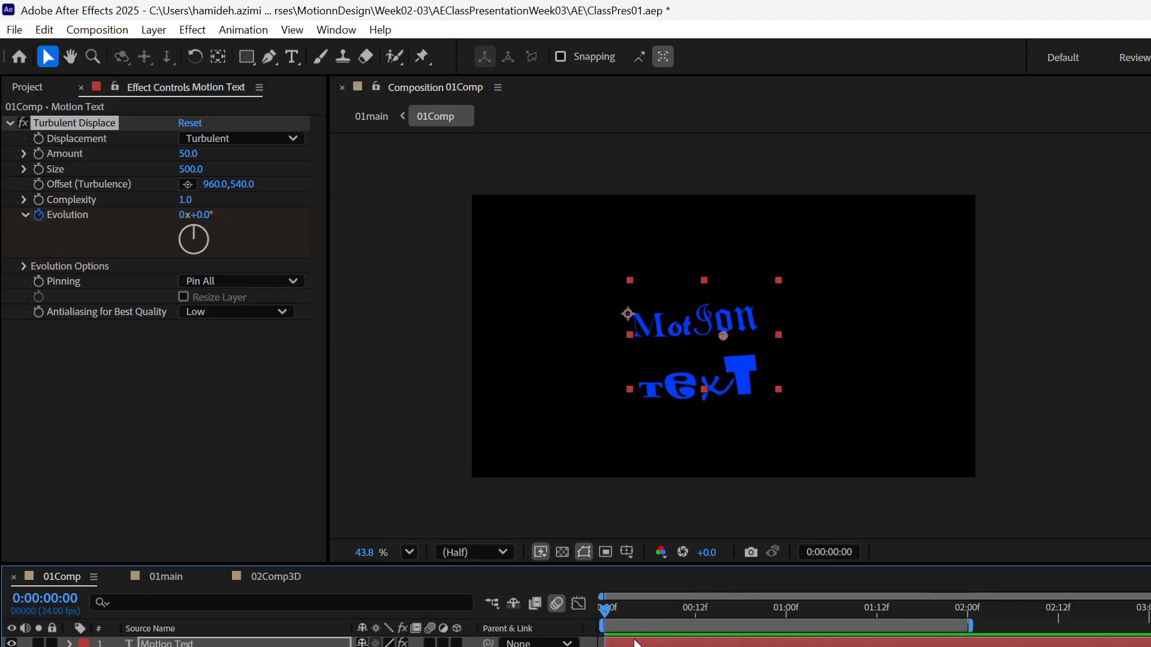
Step: Duplicate the Motion Text layer and delete the word "Motion" from the original layer's text
click(292, 643)
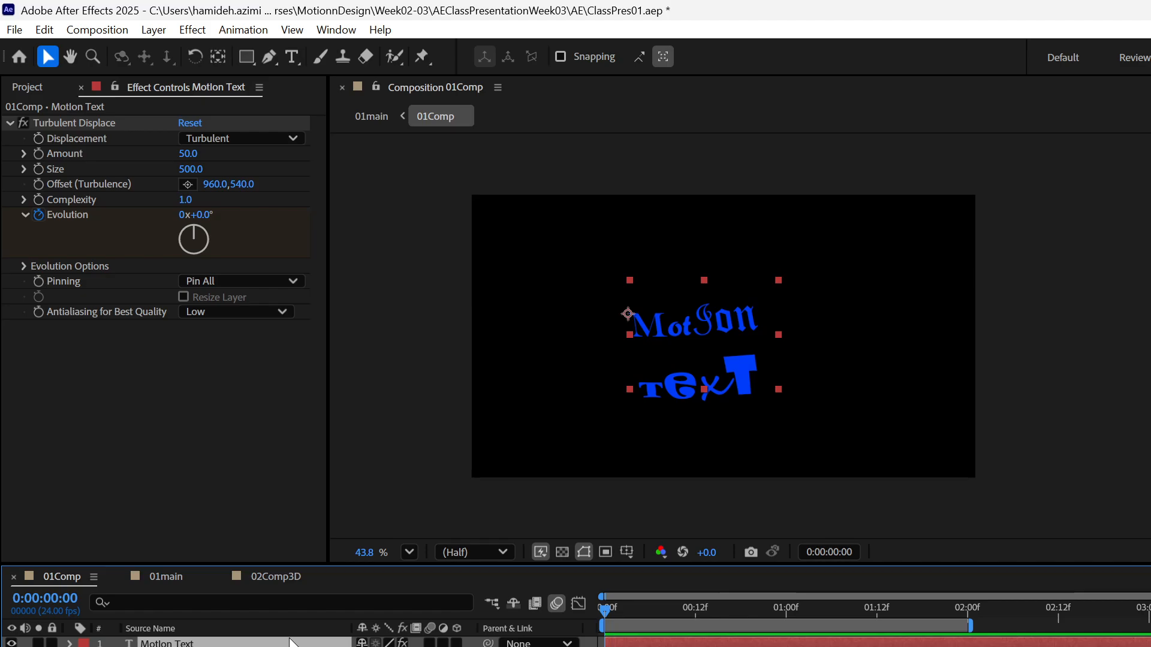
key(ctrl+d)
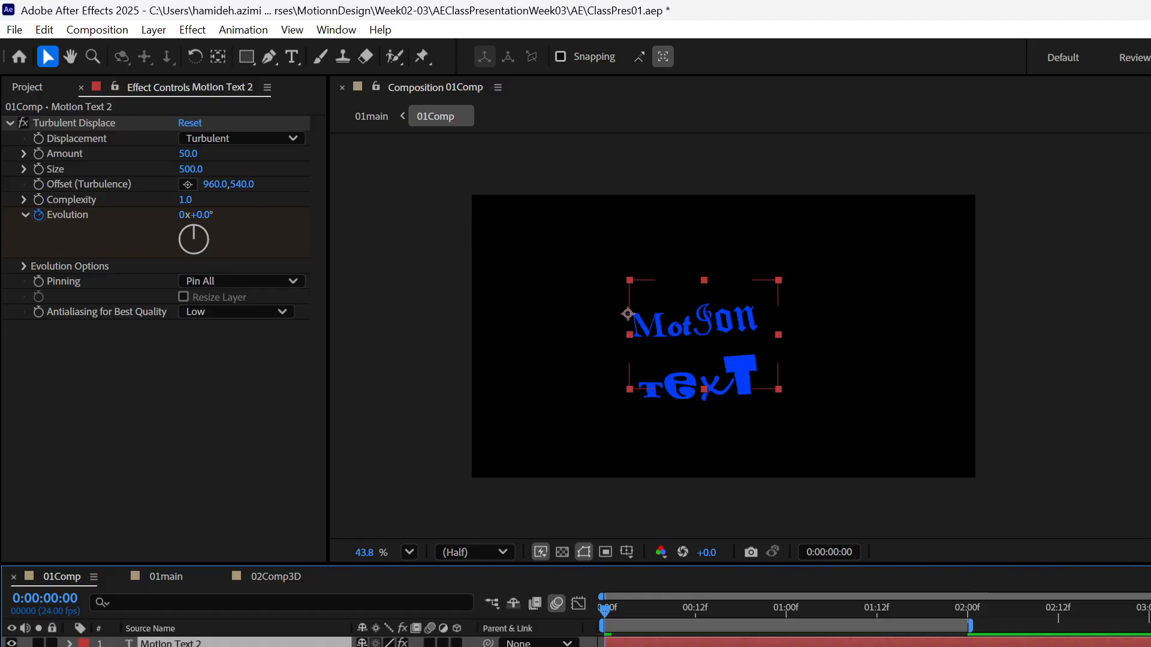
click(243, 646)
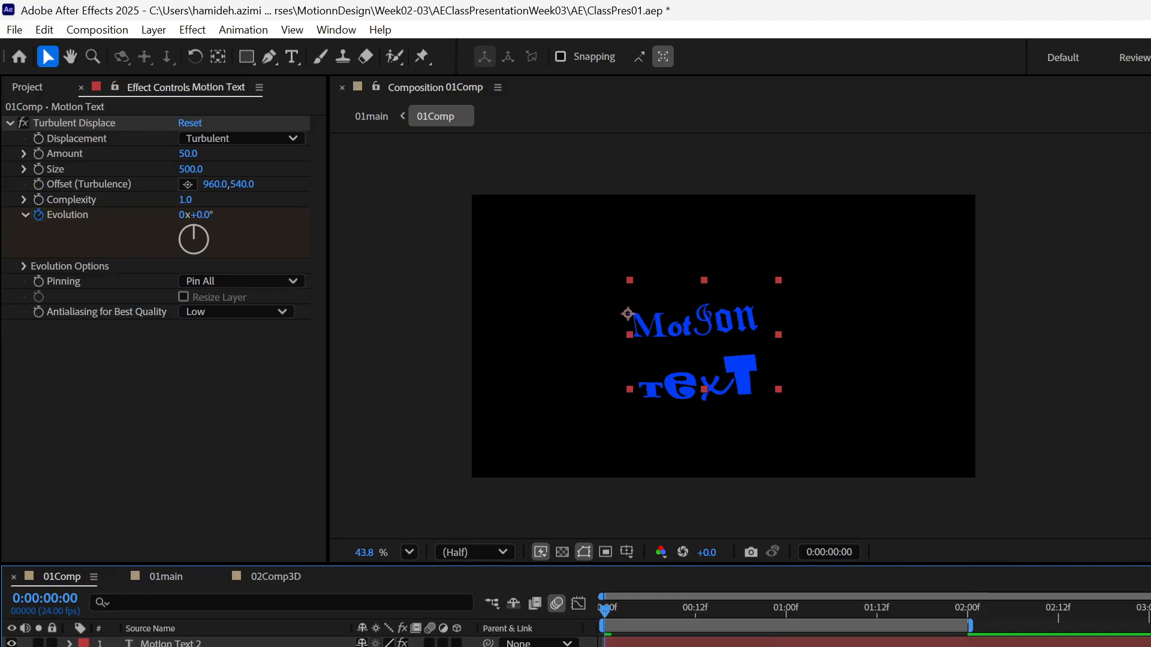
click(720, 326)
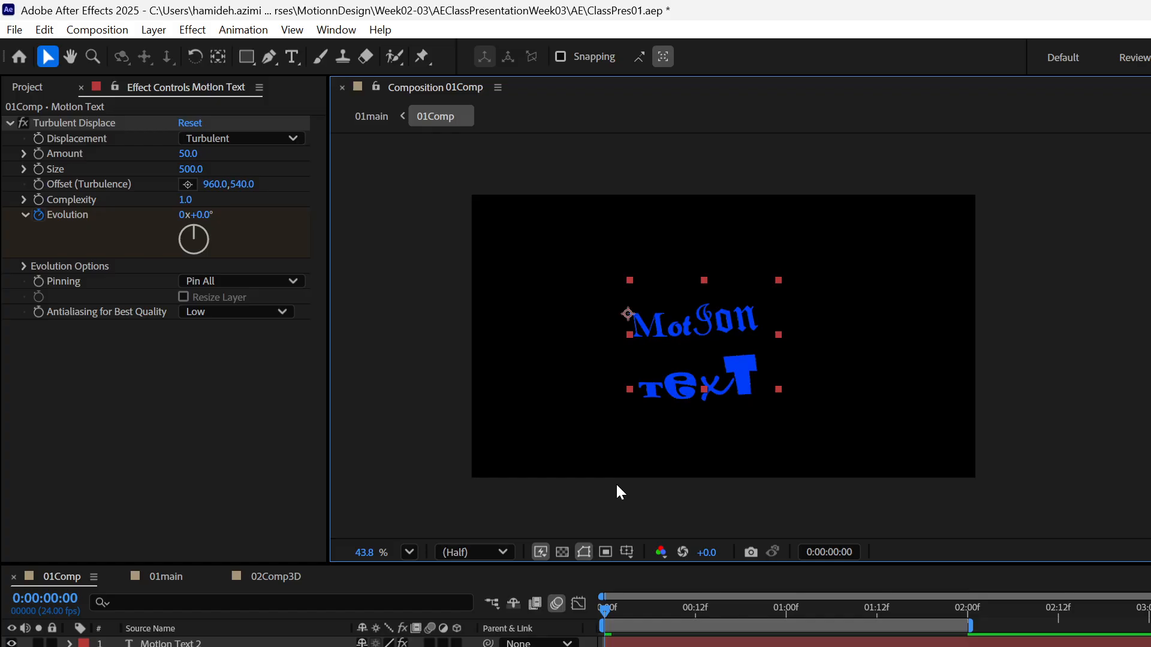
click(293, 57)
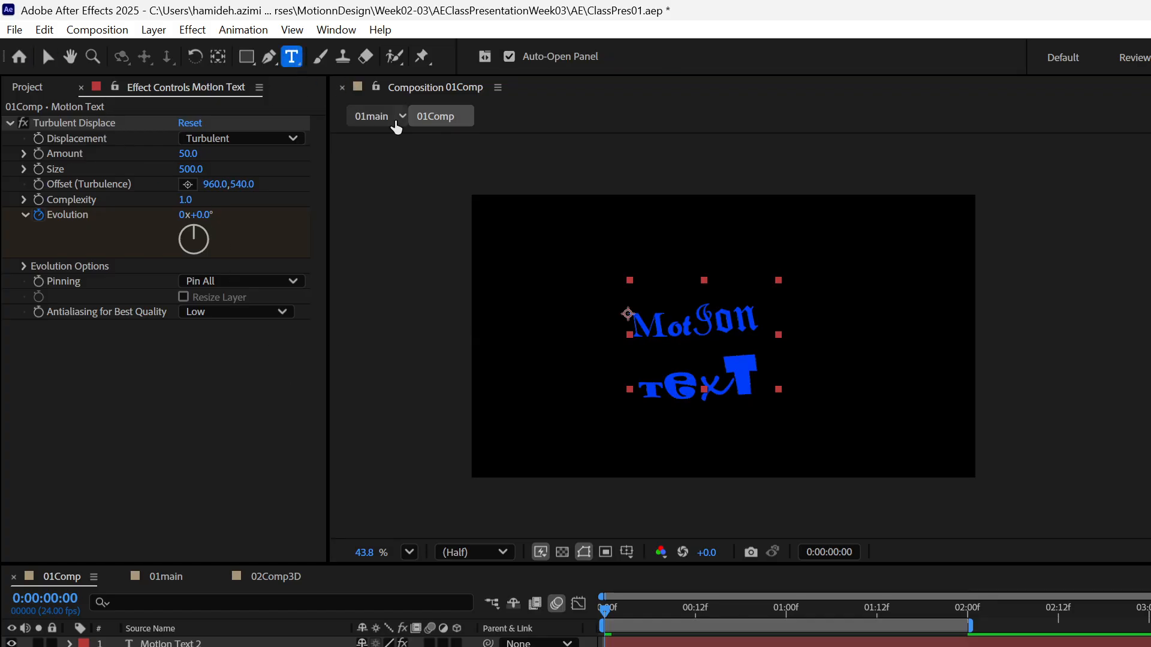
click(712, 311)
drag(712, 312, 635, 311)
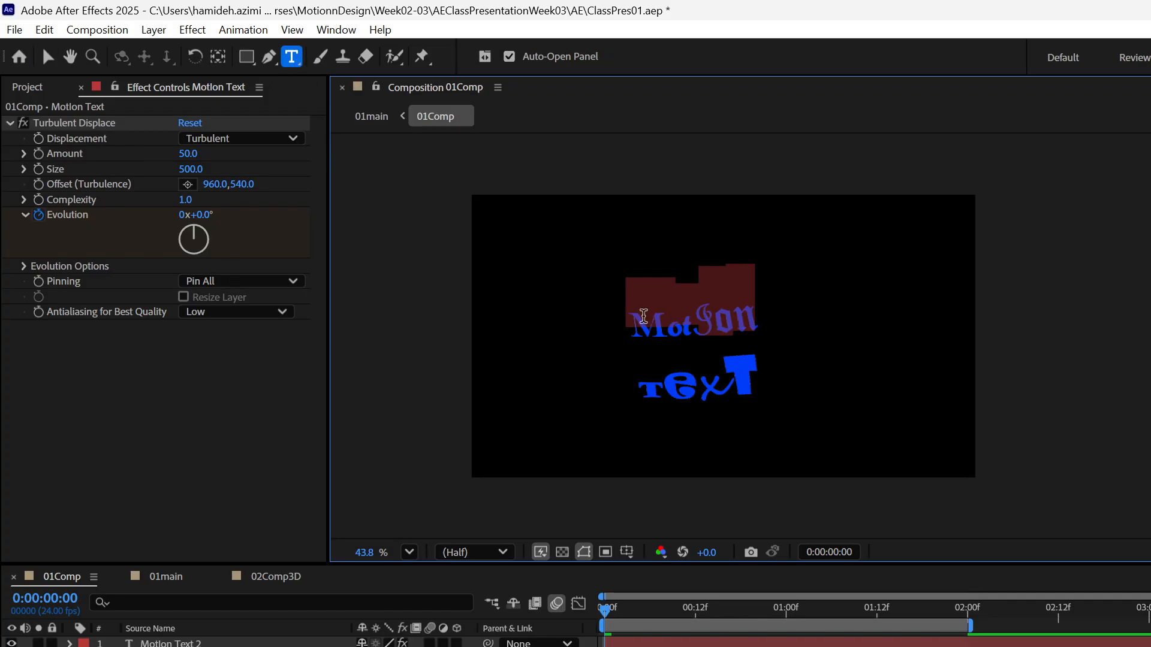
key(BackSpace)
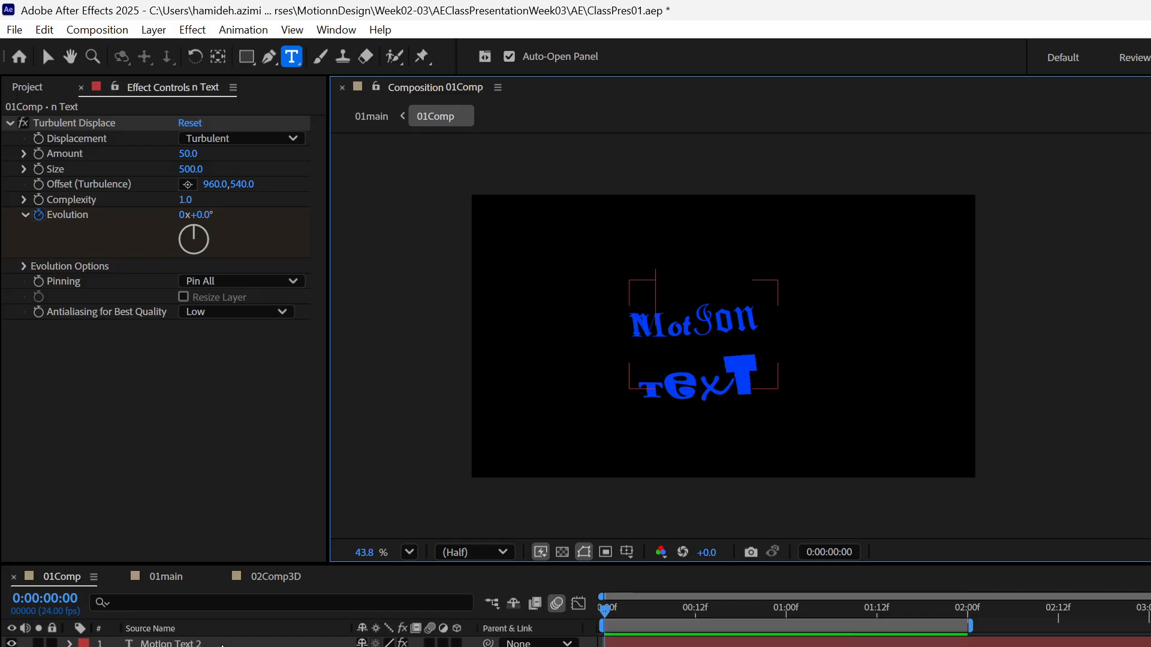
key(BackSpace)
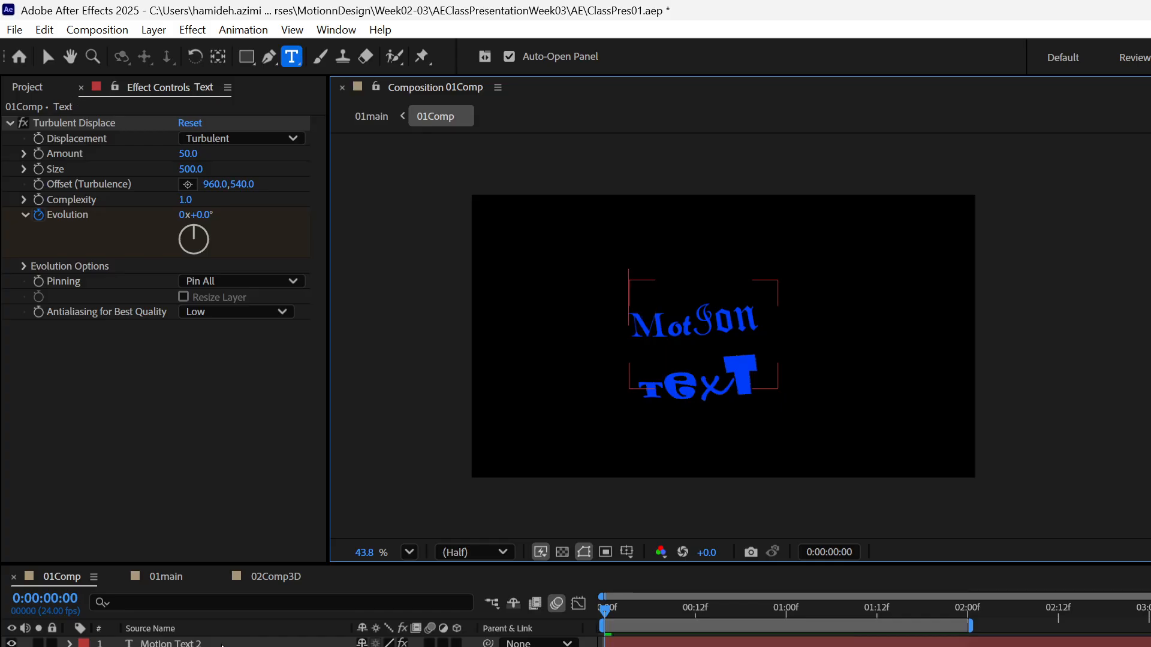
Step: Delete the word "Text" from the duplicated Motion Text 2 layer so it contains only "Motion"
click(221, 644)
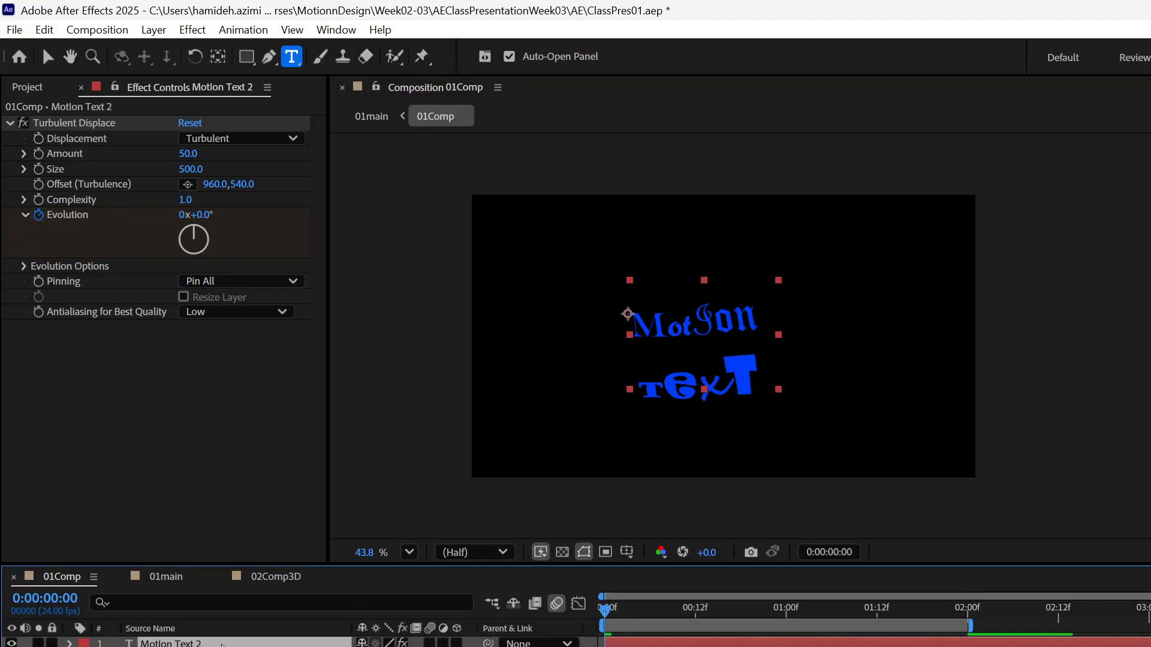
click(716, 368)
key(Right)
key(Right)
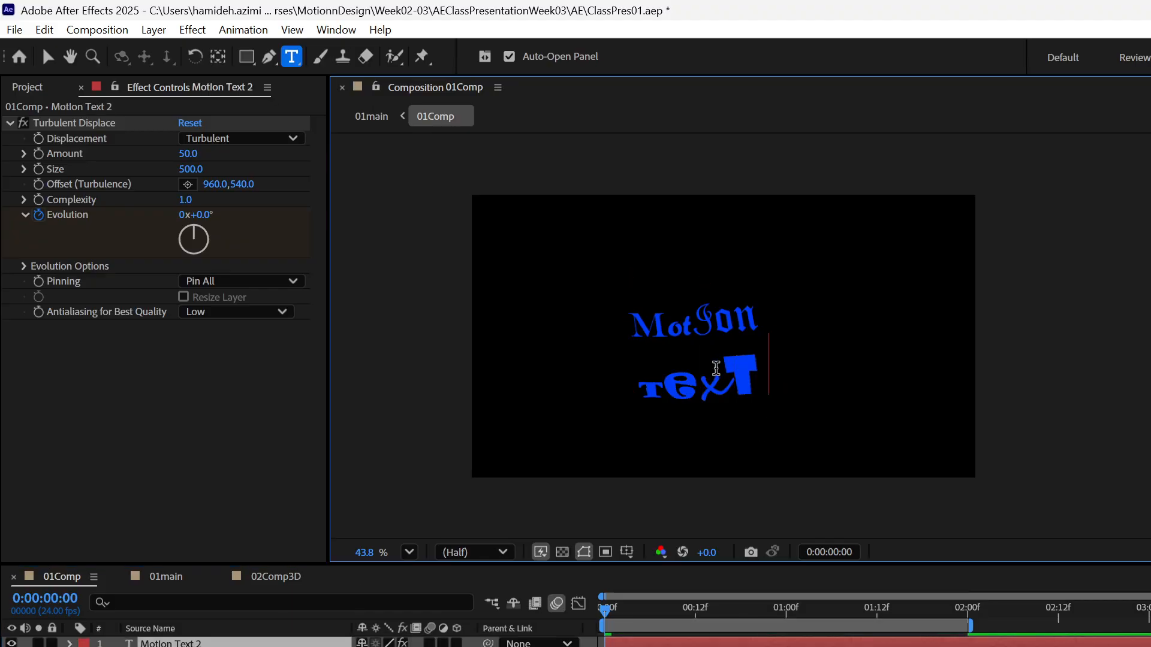
key(BackSpace)
key(BackSpace)
key(BackSpace)
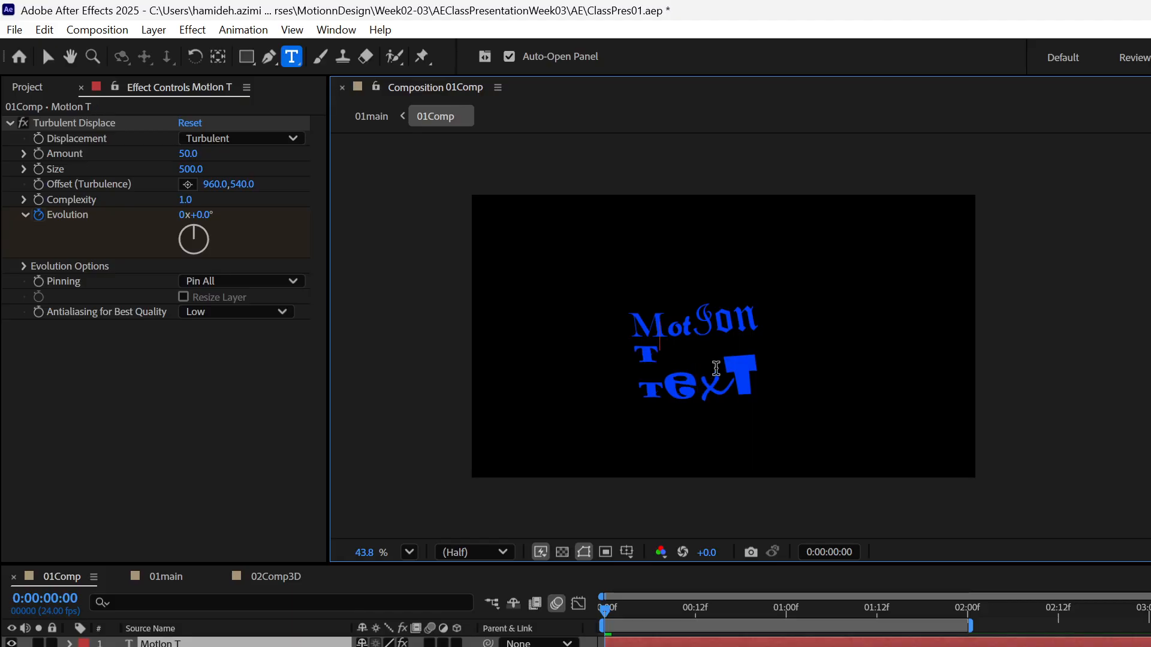
key(BackSpace)
Step: Change the fill color of the Text layer to orange-red
click(221, 646)
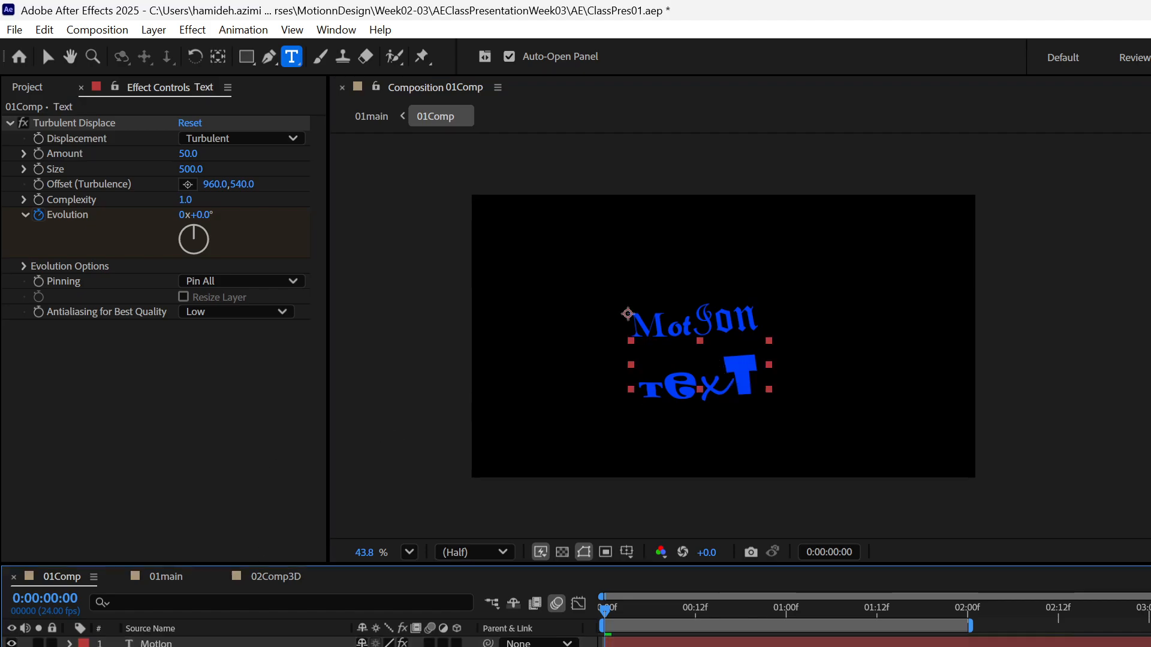
click(216, 644)
click(217, 646)
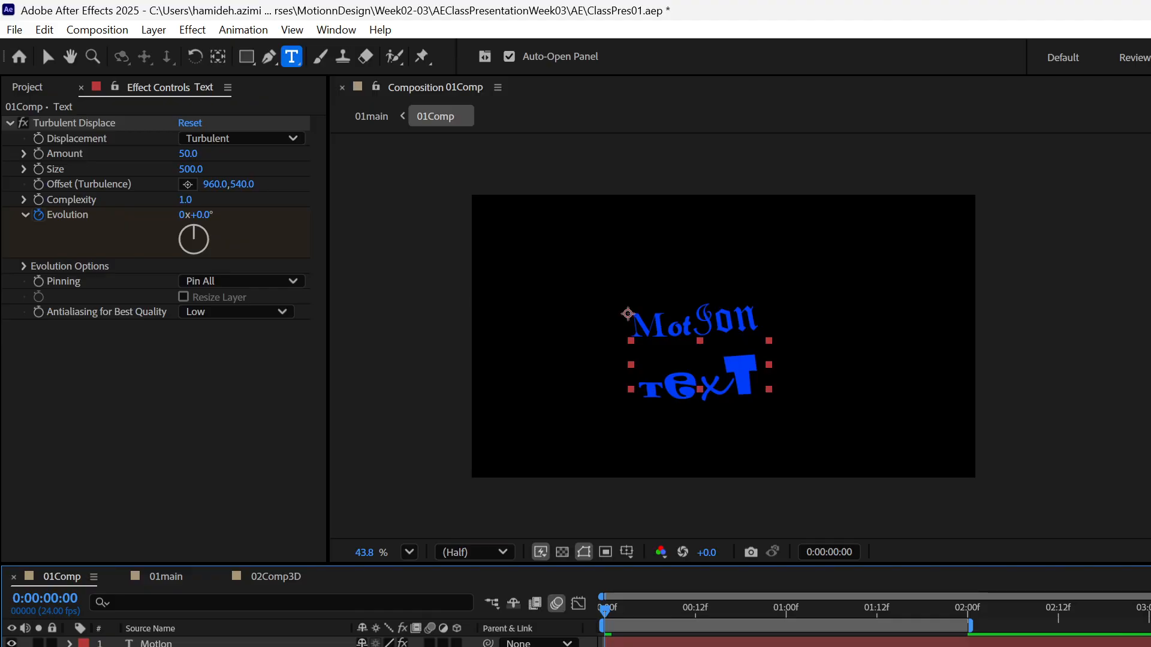
click(215, 643)
click(217, 646)
drag(817, 484, 821, 570)
click(920, 358)
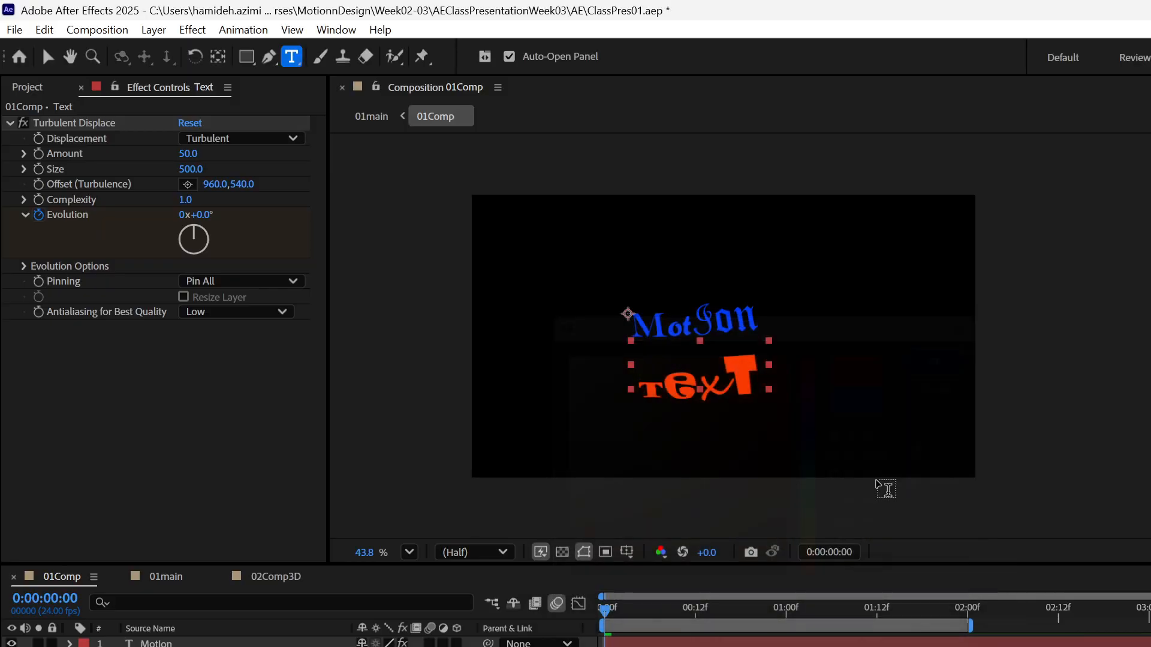
Step: Play back the two-color Motion and Text animation, then return to the first frame
key(space)
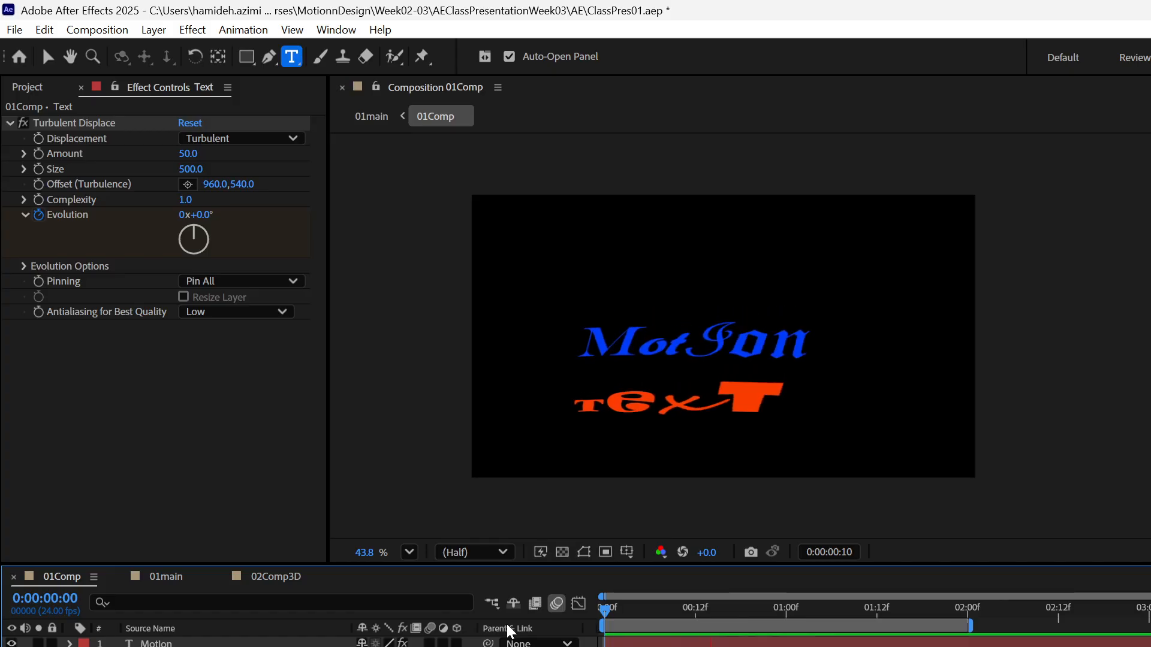
key(space)
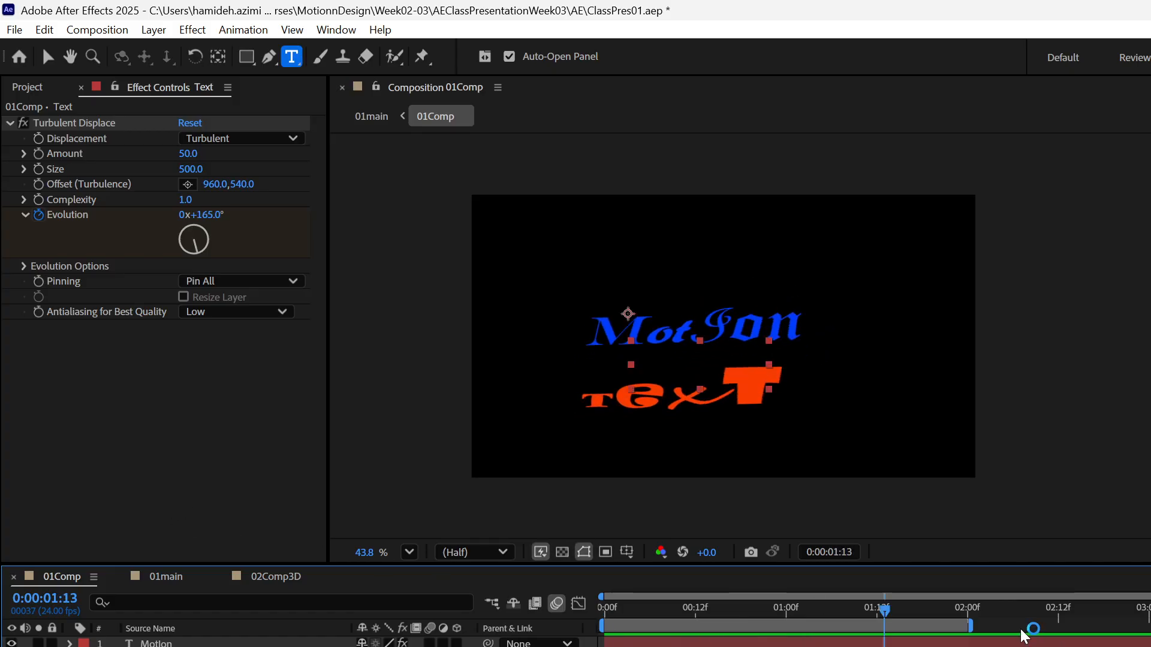
drag(886, 606, 592, 616)
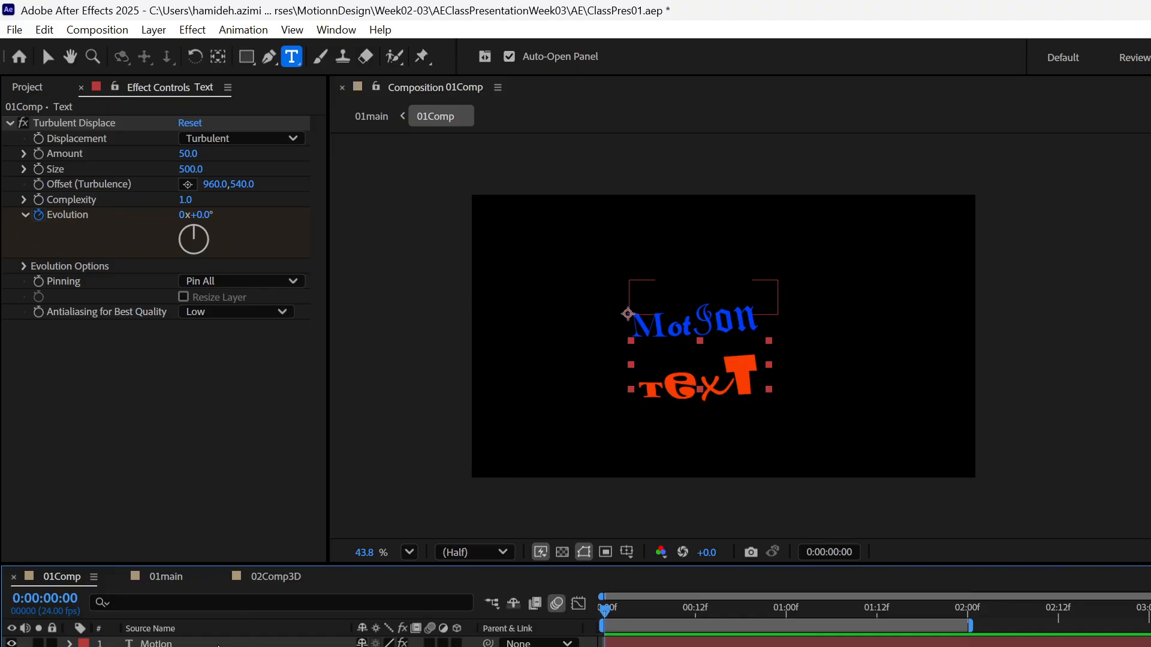
click(212, 644)
click(207, 646)
click(205, 645)
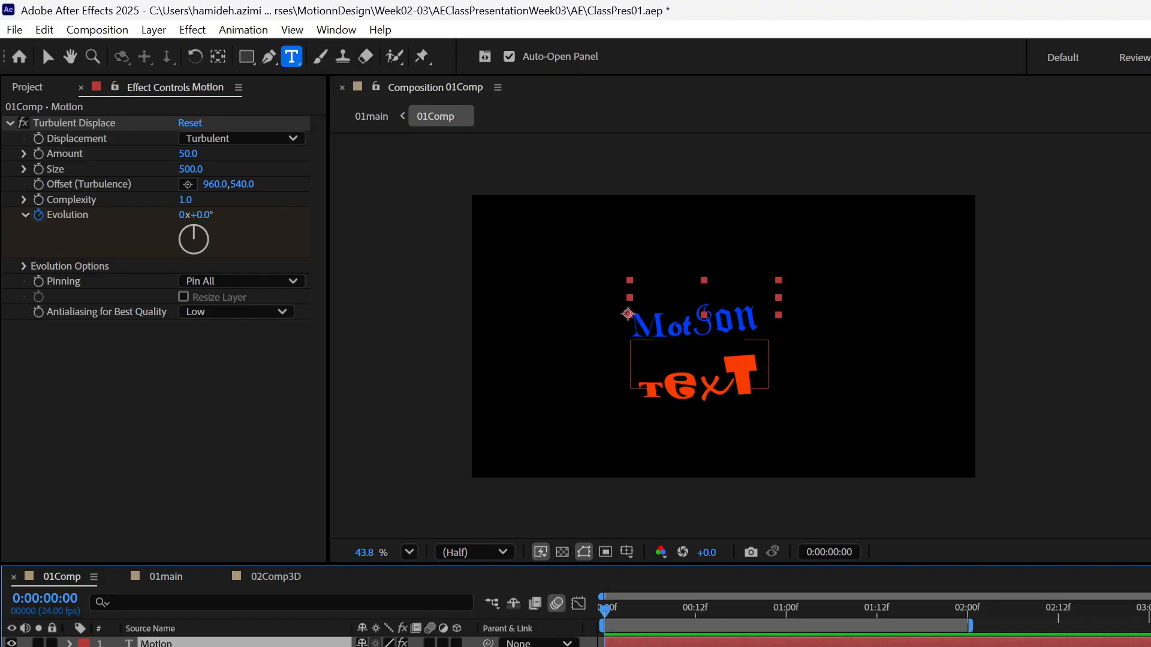
click(206, 646)
click(207, 644)
click(206, 646)
Step: Create a new composition named Maincomp using the HD 1920x1080, 24 fps preset and a 5-second duration
click(28, 87)
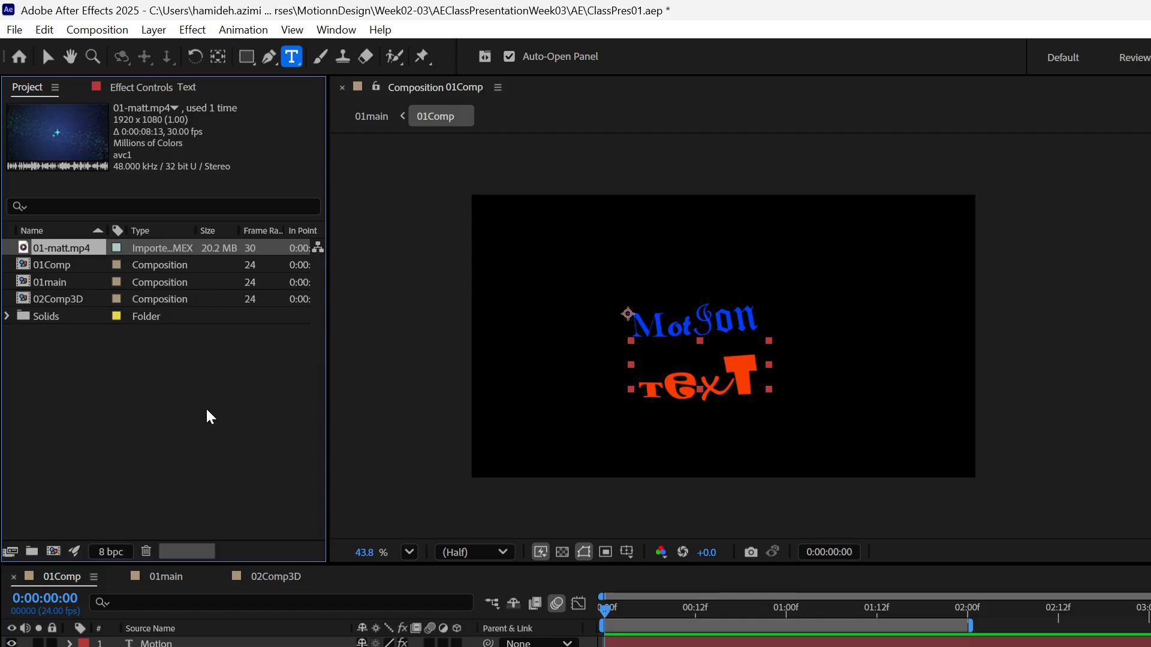
right_click(116, 394)
click(171, 407)
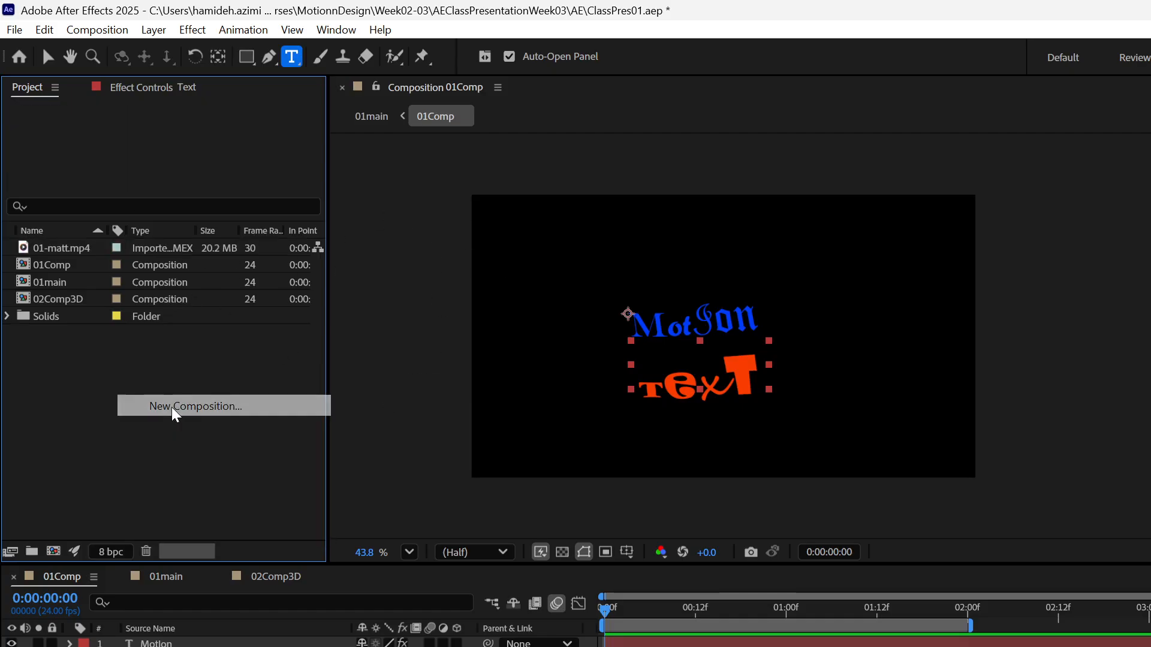
text(Main)
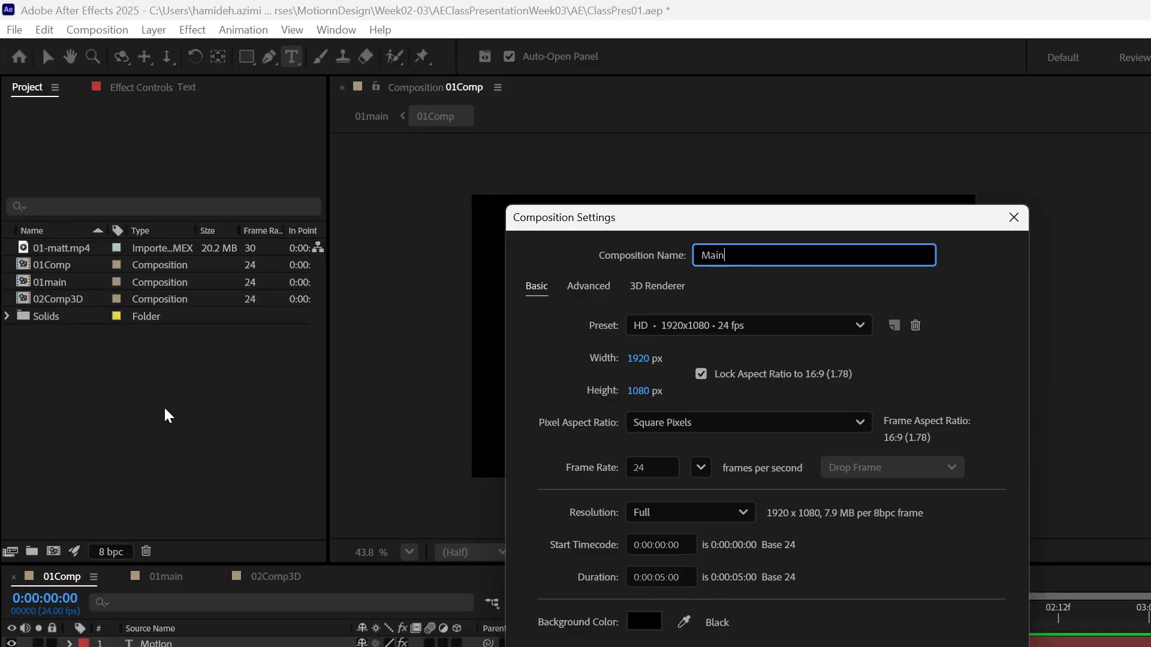
text(comp)
key(Return)
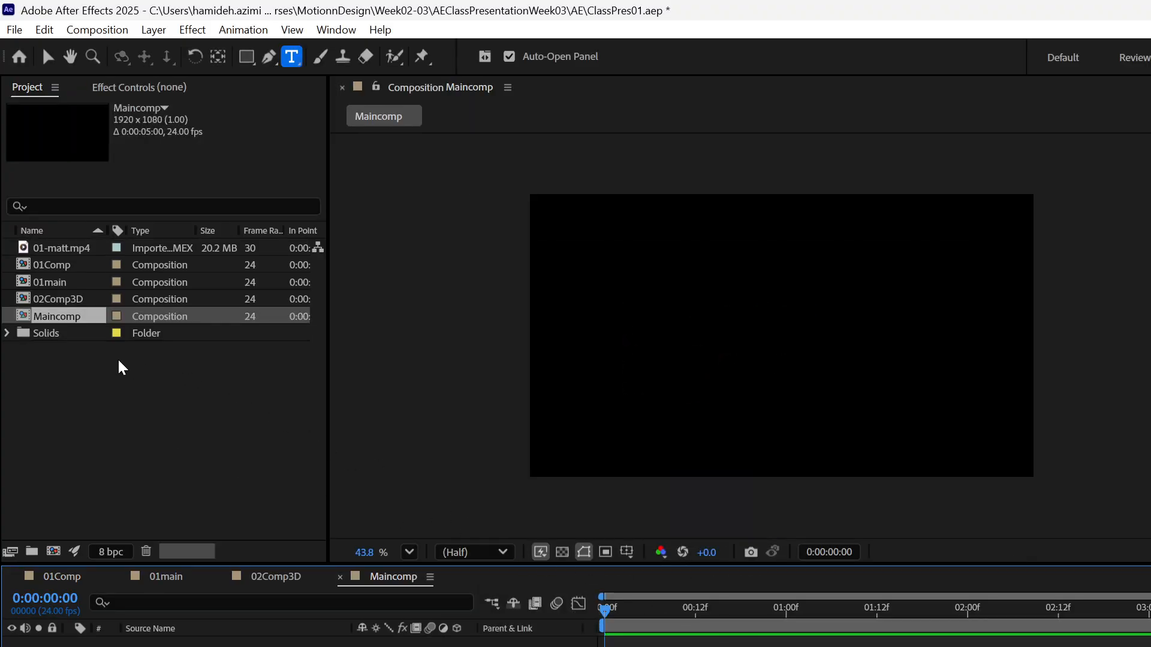
Step: Add the 01Comp composition as a layer in the Maincomp timeline
click(157, 576)
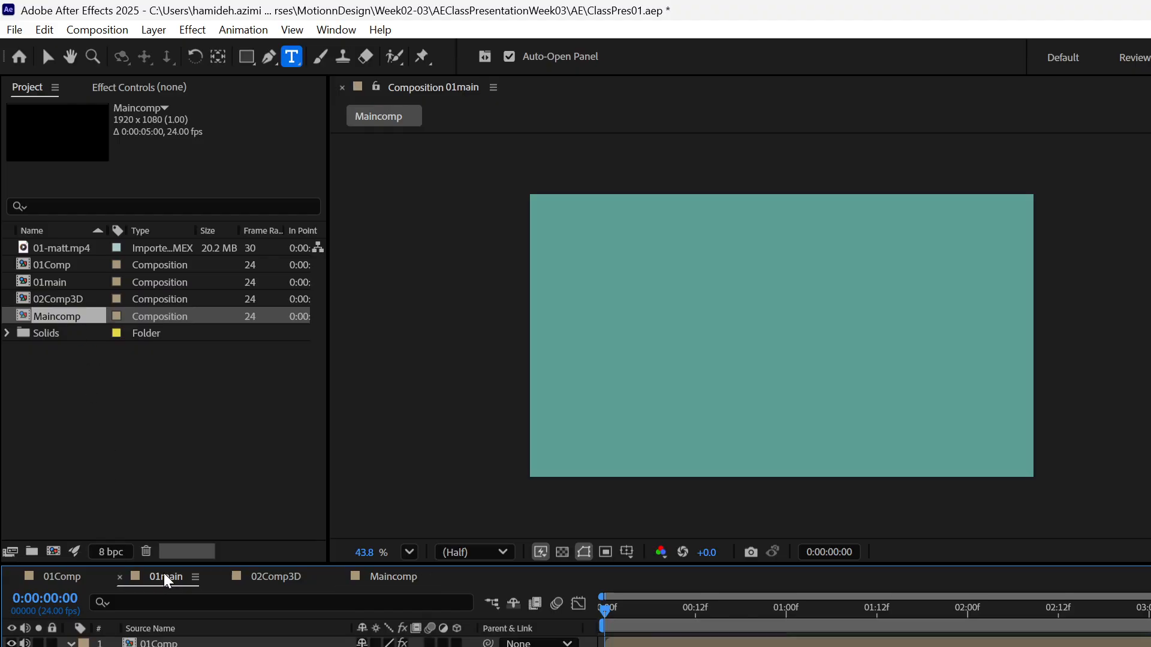
click(61, 266)
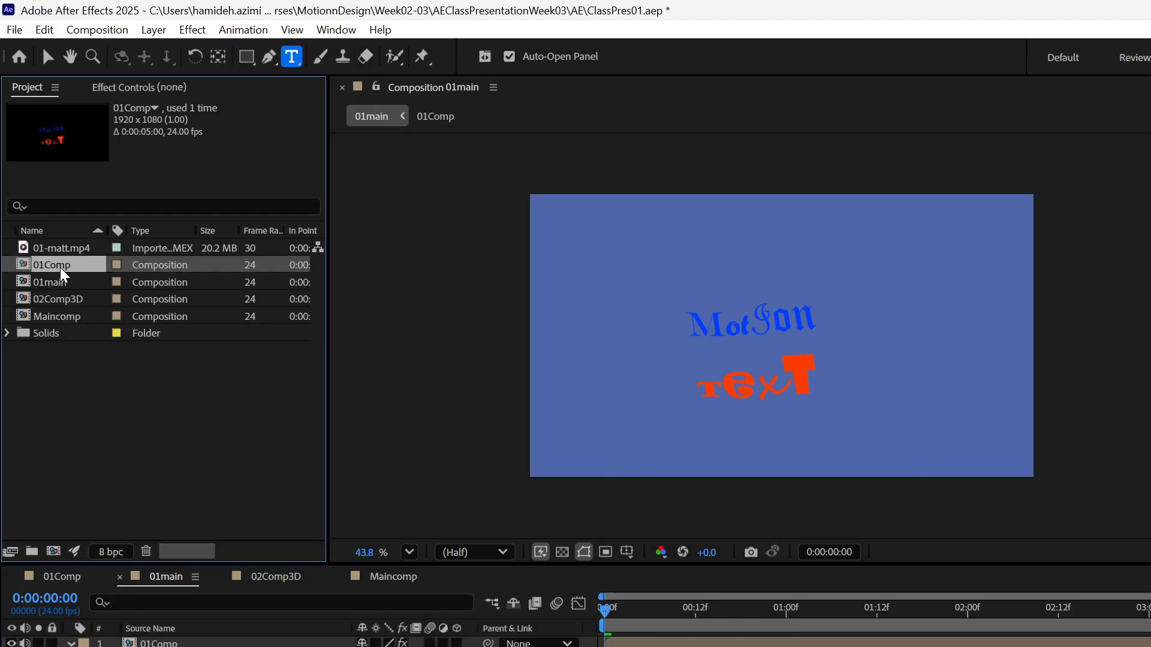
click(268, 576)
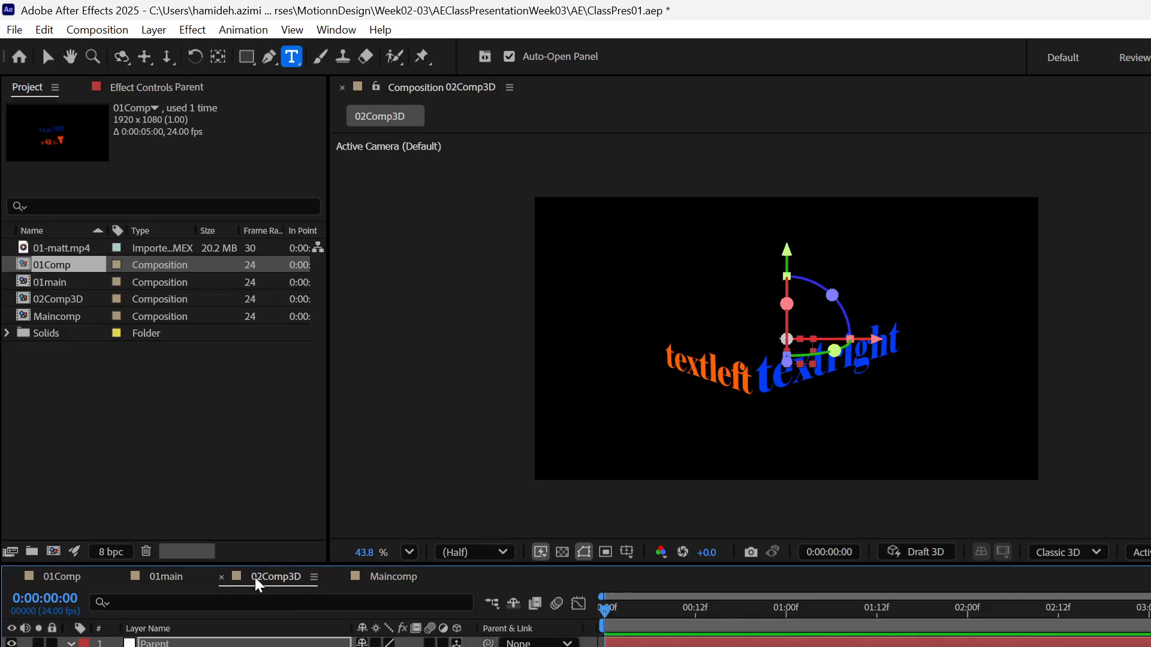
click(63, 577)
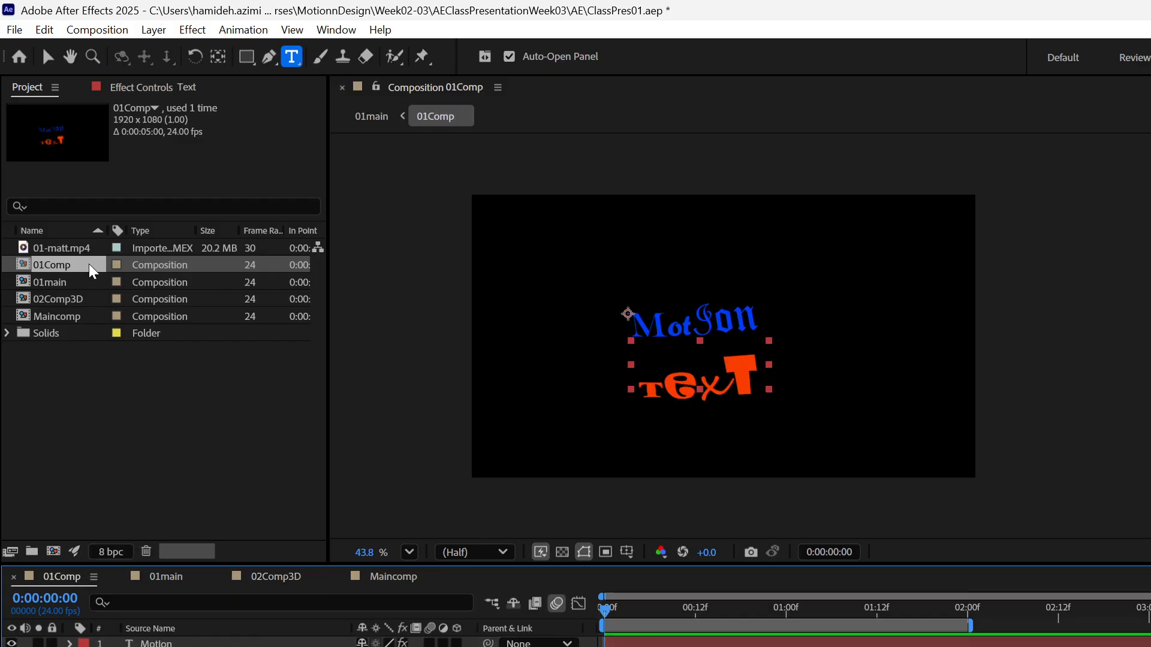
click(382, 576)
drag(55, 267, 180, 636)
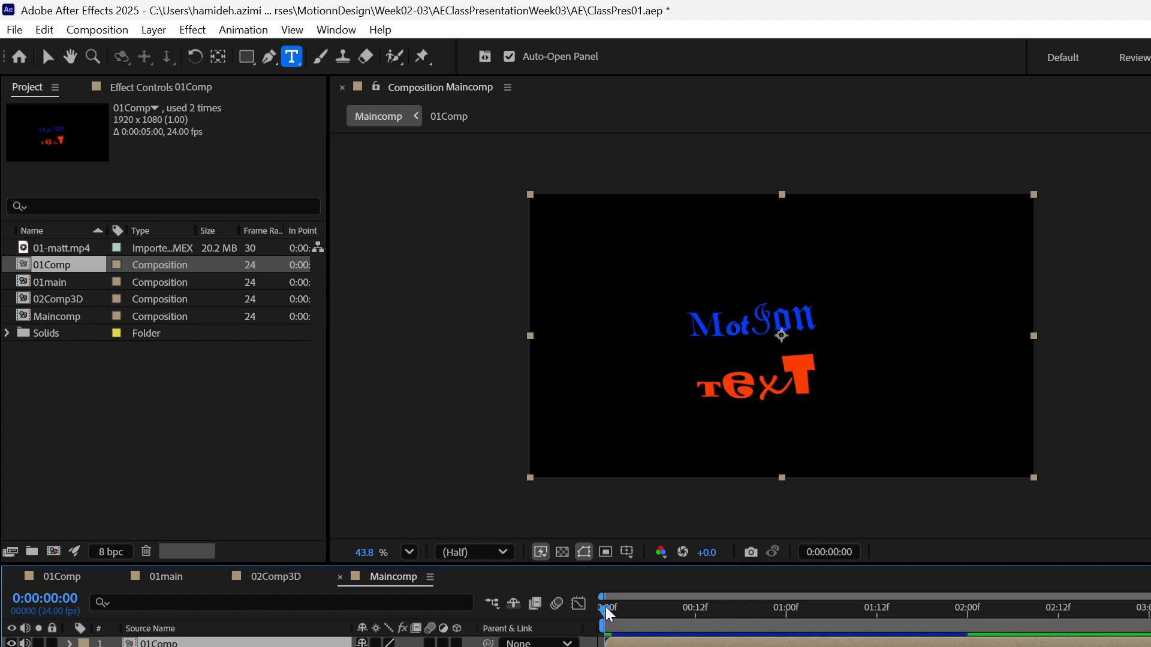
Step: Play back Maincomp from the first frame to check the nested 01Comp animation
drag(605, 607, 569, 643)
key(space)
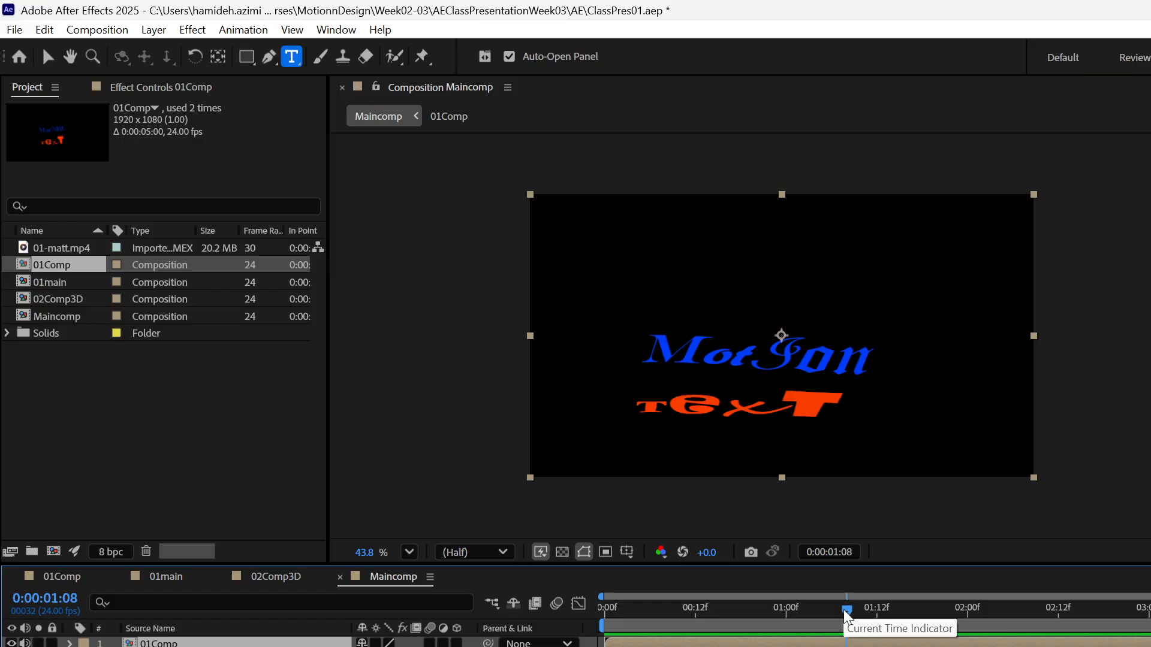
key(space)
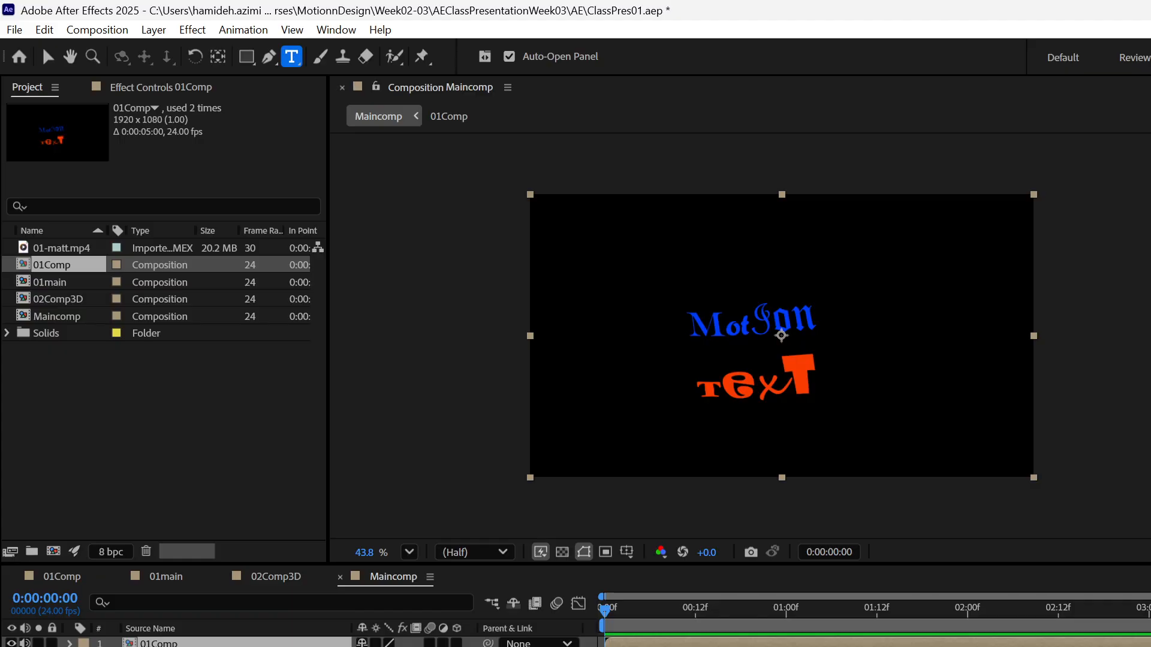
Step: Apply the Echo effect to the 01Comp layer with 4 echoes and an echo time of -0.1 seconds
drag(1148, 420, 296, 644)
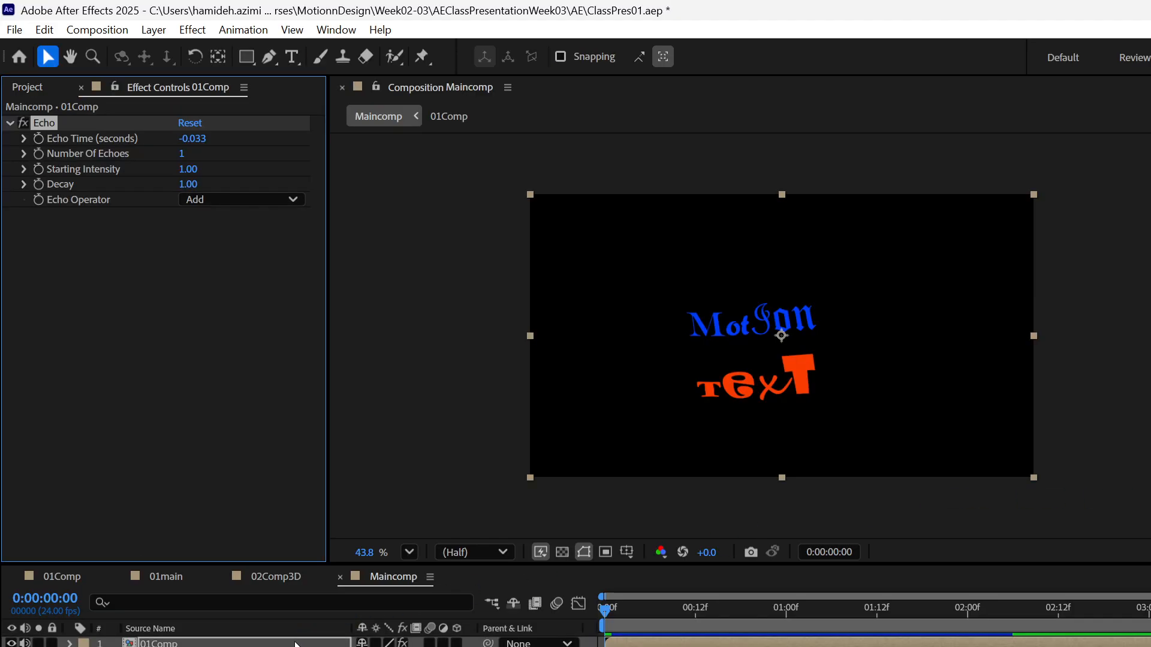
mouse_move(603, 611)
mouse_down()
mouse_move(706, 612)
mouse_move(604, 616)
mouse_up()
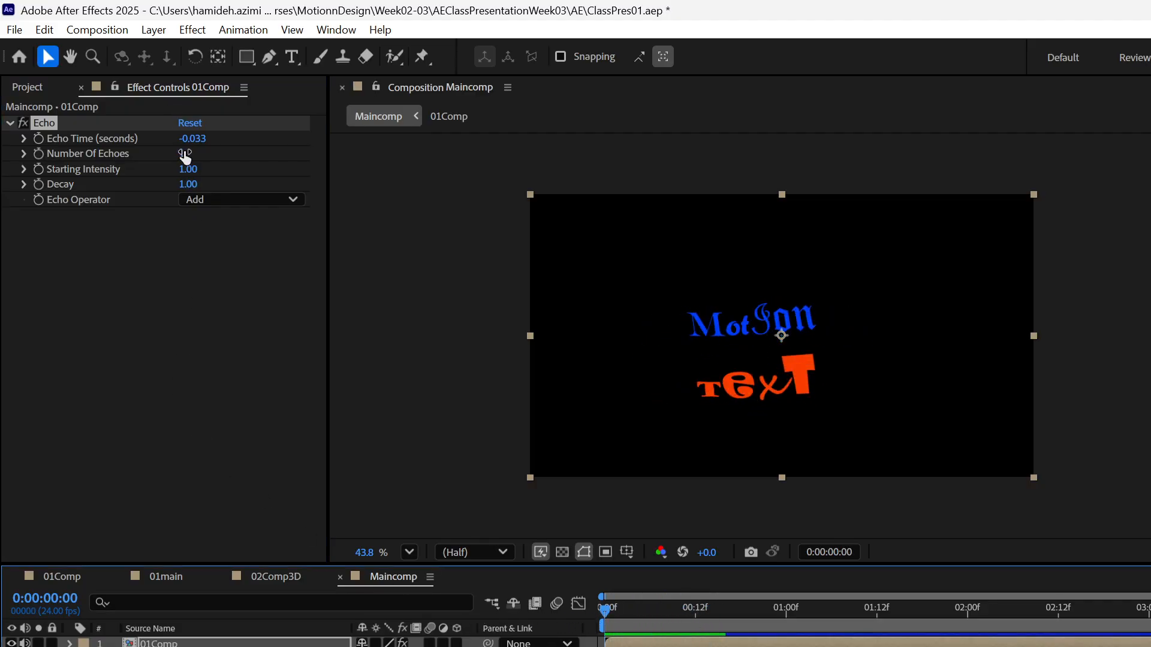
click(182, 153)
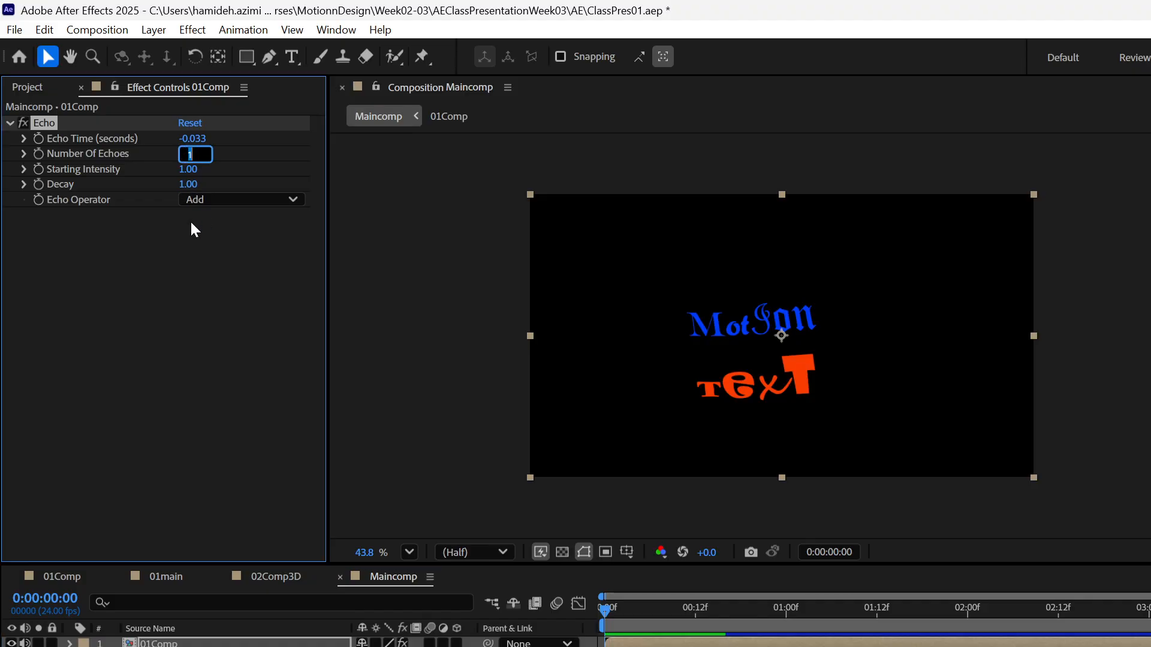
text(4)
click(187, 138)
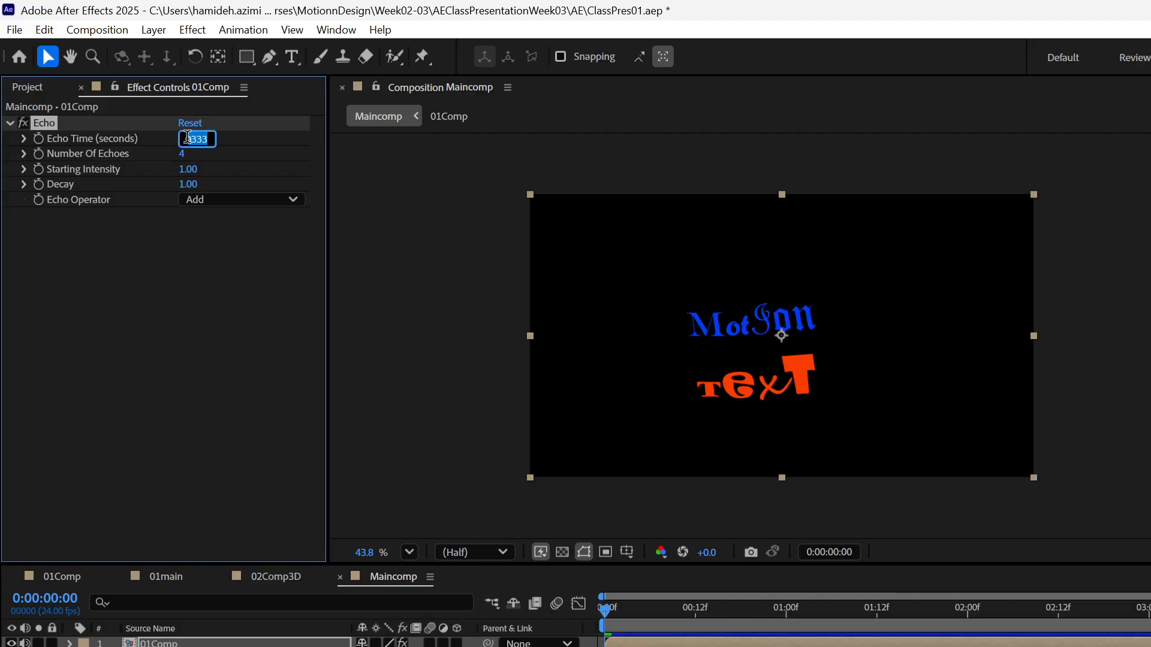
text(-0.1)
key(Return)
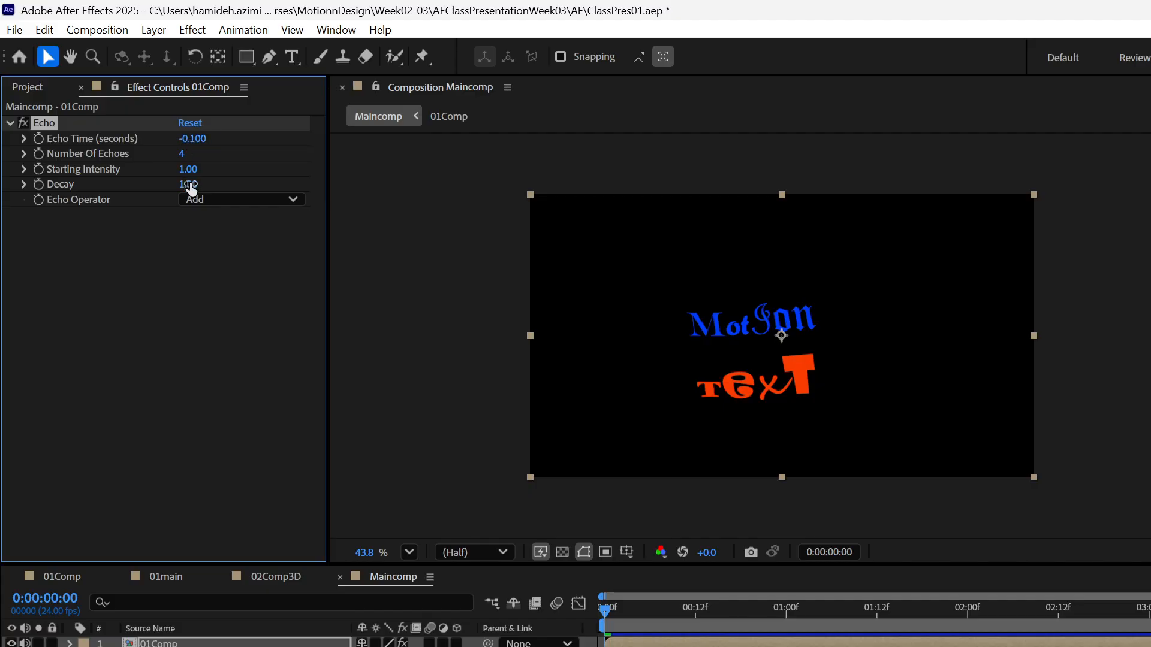
Step: Set the Echo decay to 0.58 and the echo operator to Composite In Front
drag(190, 185, 174, 206)
click(186, 200)
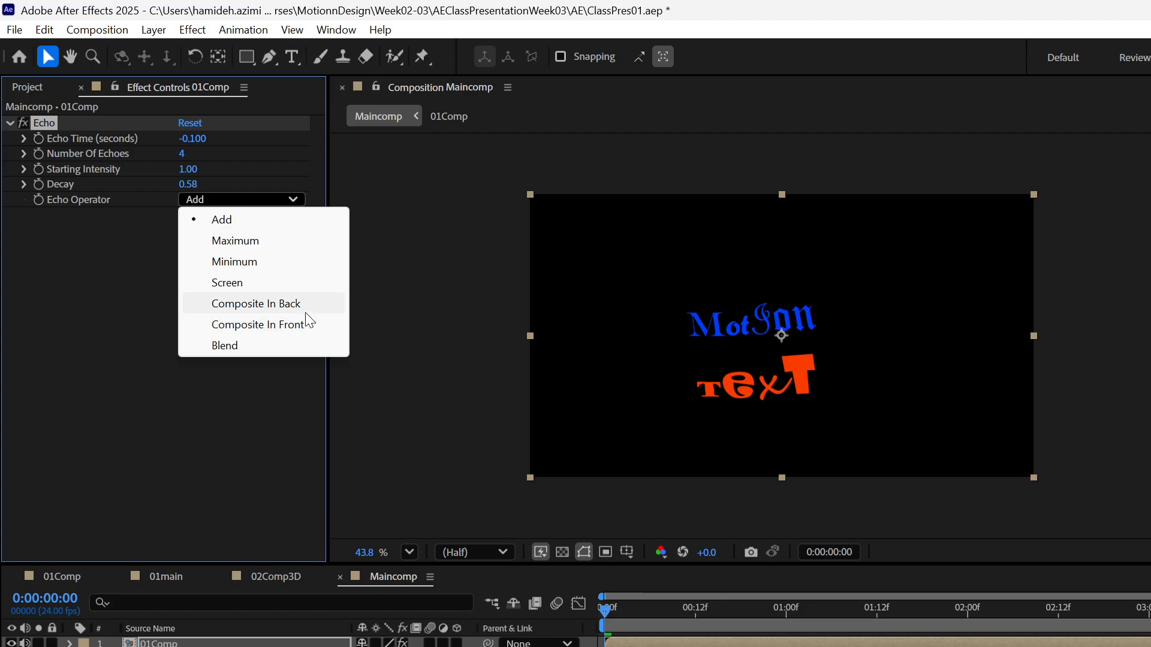
click(306, 323)
Step: Keyframe the 01Comp layer's position from its centered start at frame 0 to a horizontal offset toward the right at 1 second
click(191, 644)
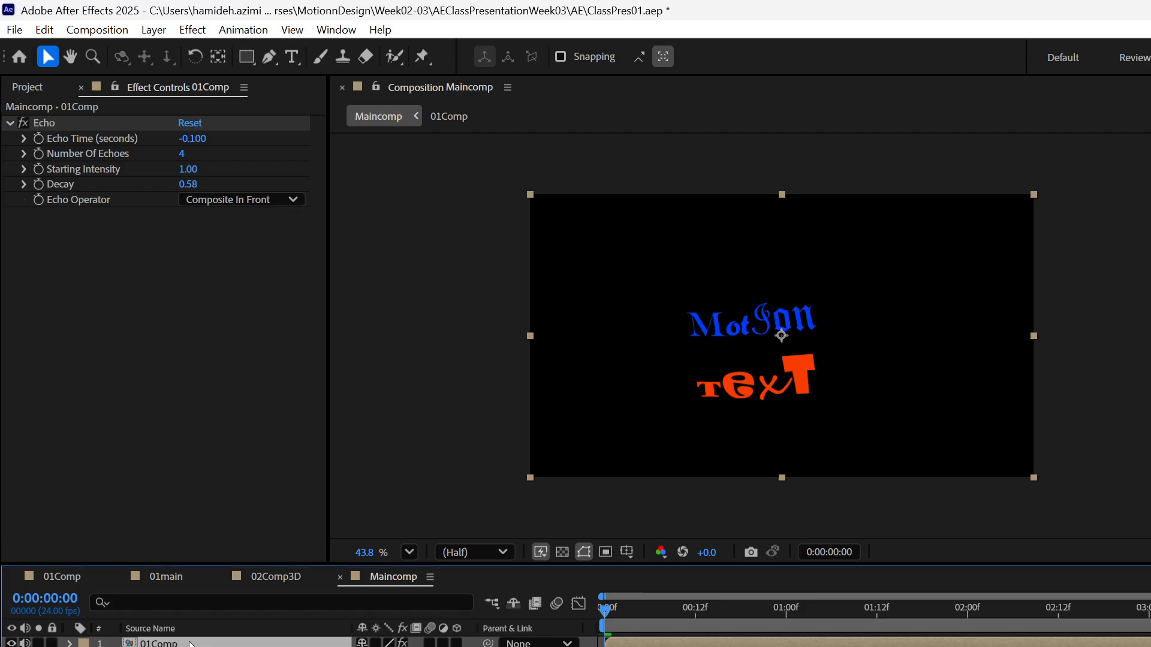
key(e)
drag(606, 609, 786, 609)
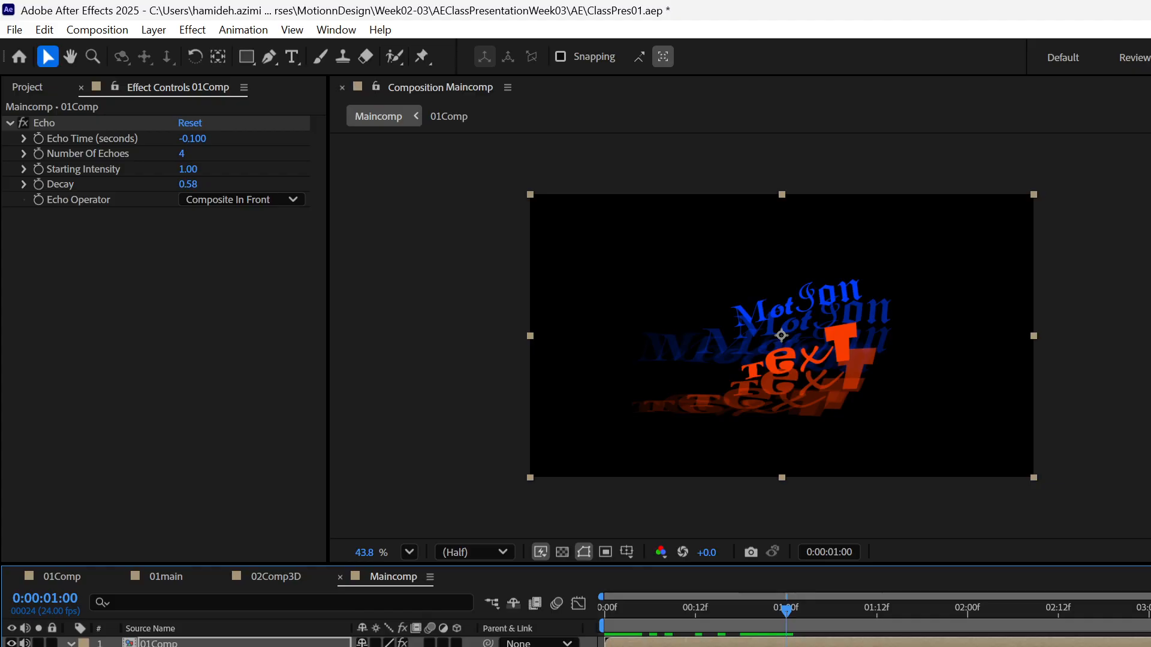
drag(368, 646, 443, 646)
drag(372, 646, 454, 646)
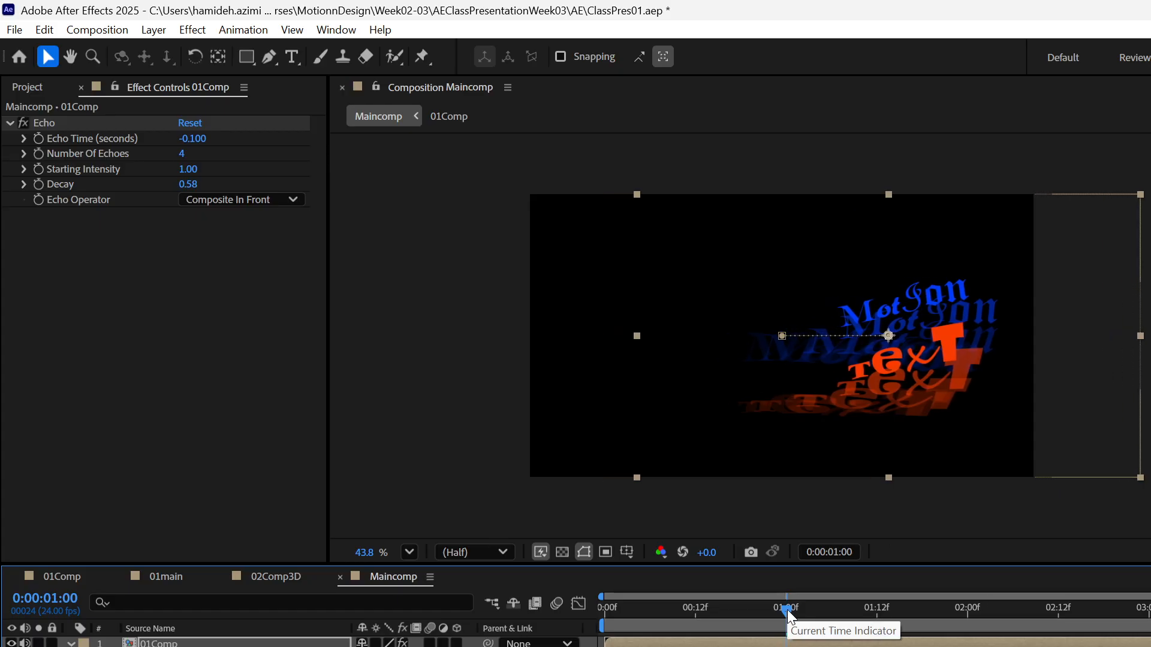
Step: Paste the starting position keyframe at 2 seconds so the 01Comp layer returns to the center
drag(787, 611, 968, 645)
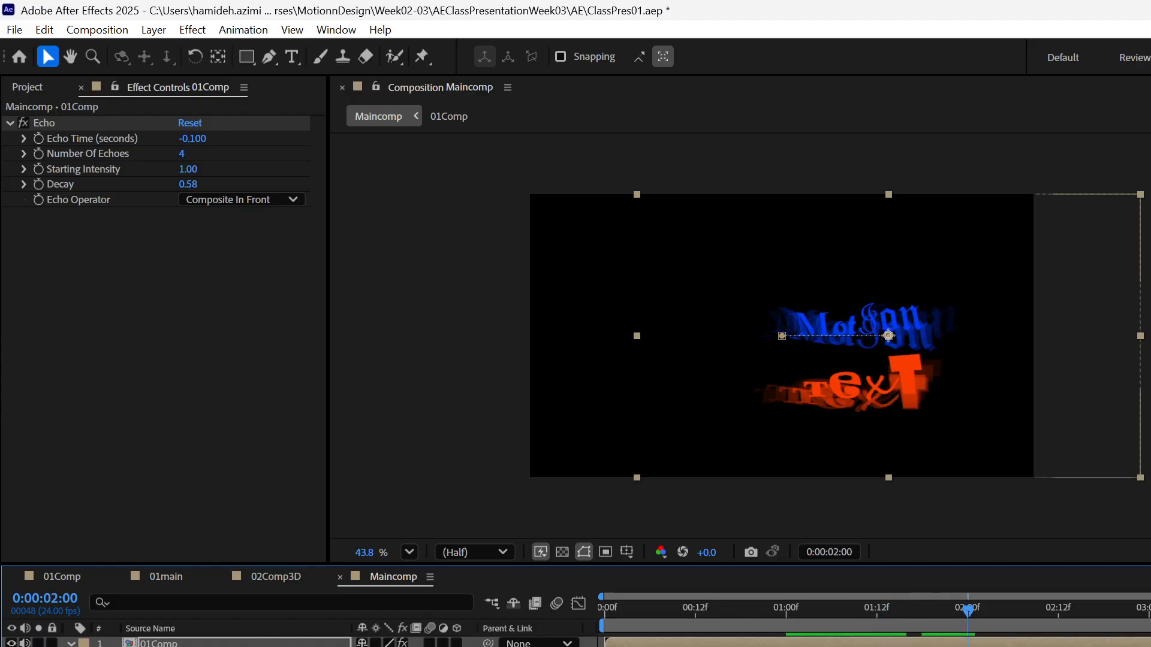
key(shift+Up)
key(shift+Up)
key(ctrl+z)
key(ctrl+v)
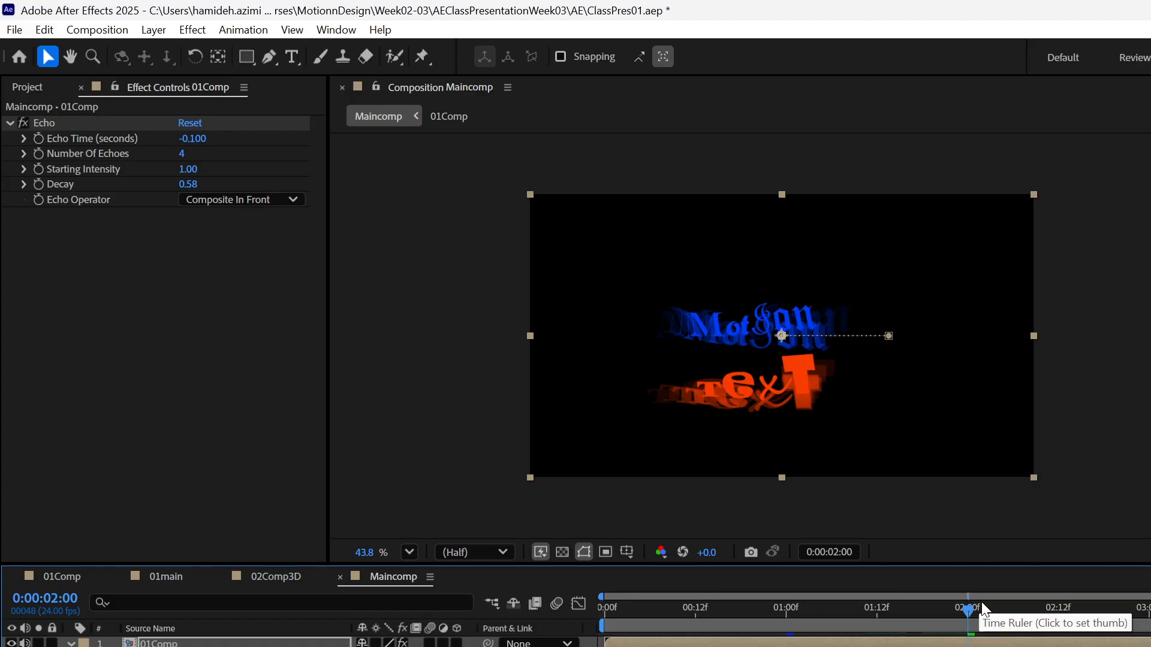
Step: Play back the echoed, moving text animation from the first frame
drag(959, 609, 596, 642)
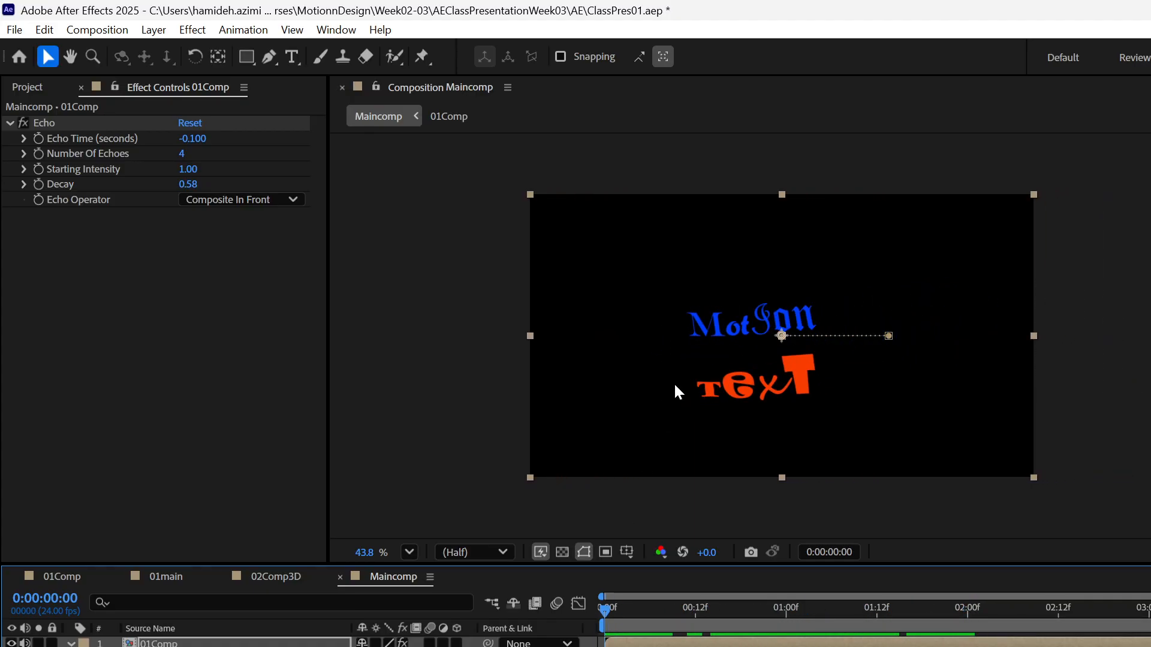
key(space)
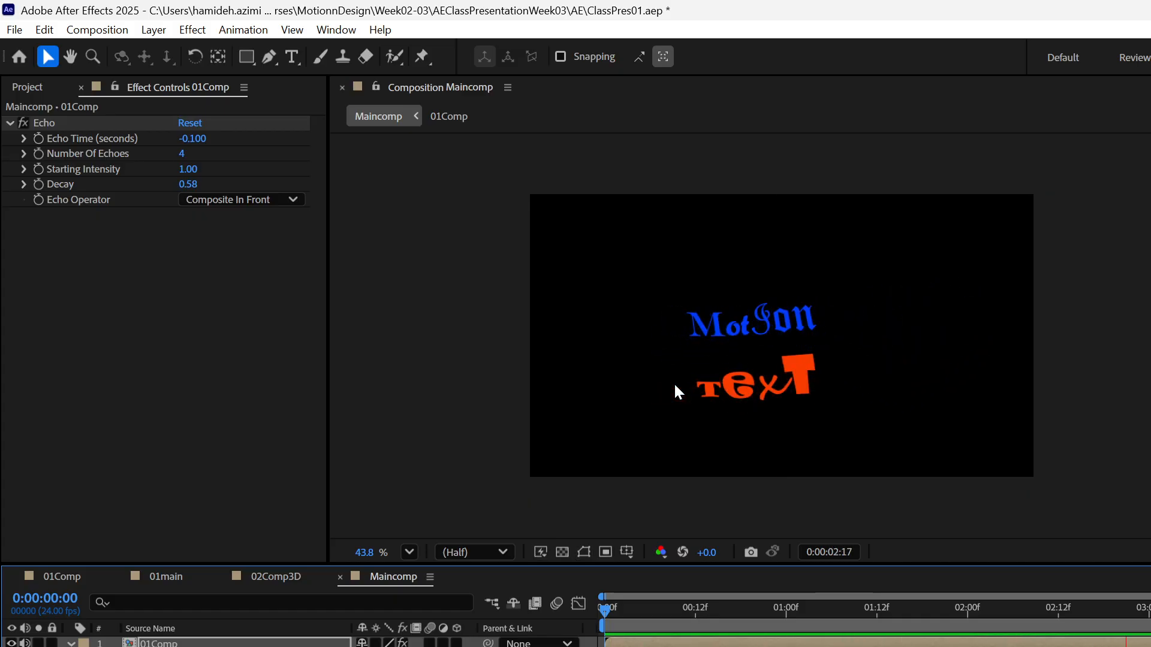
key(space)
Step: End the Maincomp work area at 2 seconds and play back the animation from the start
click(971, 611)
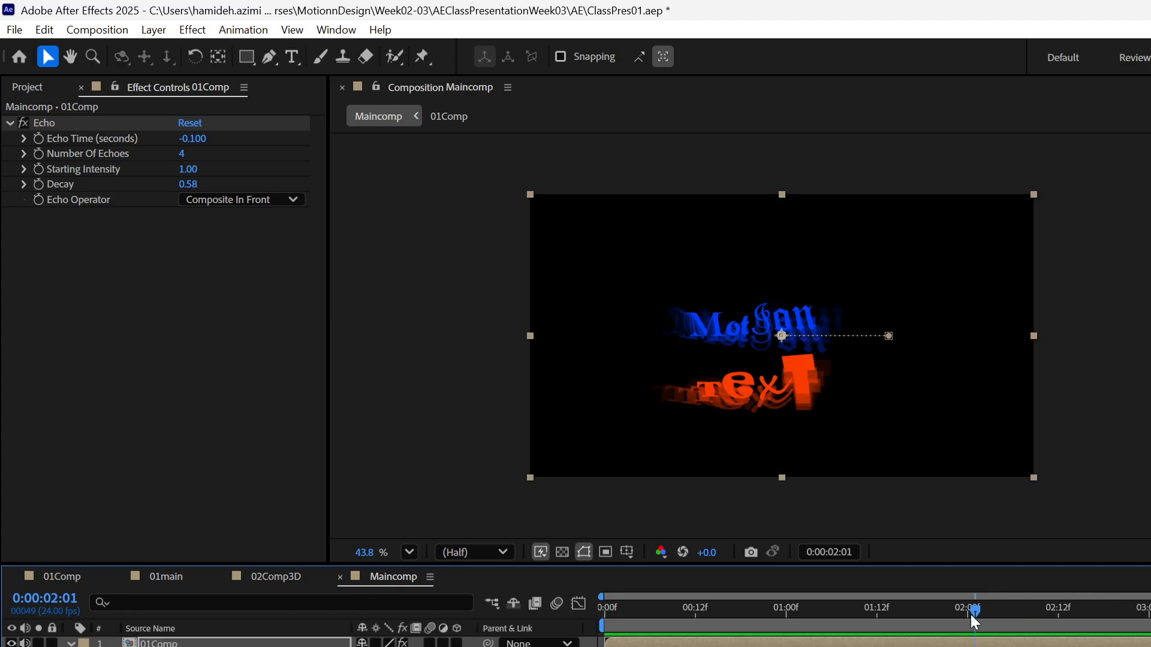
drag(969, 614, 964, 618)
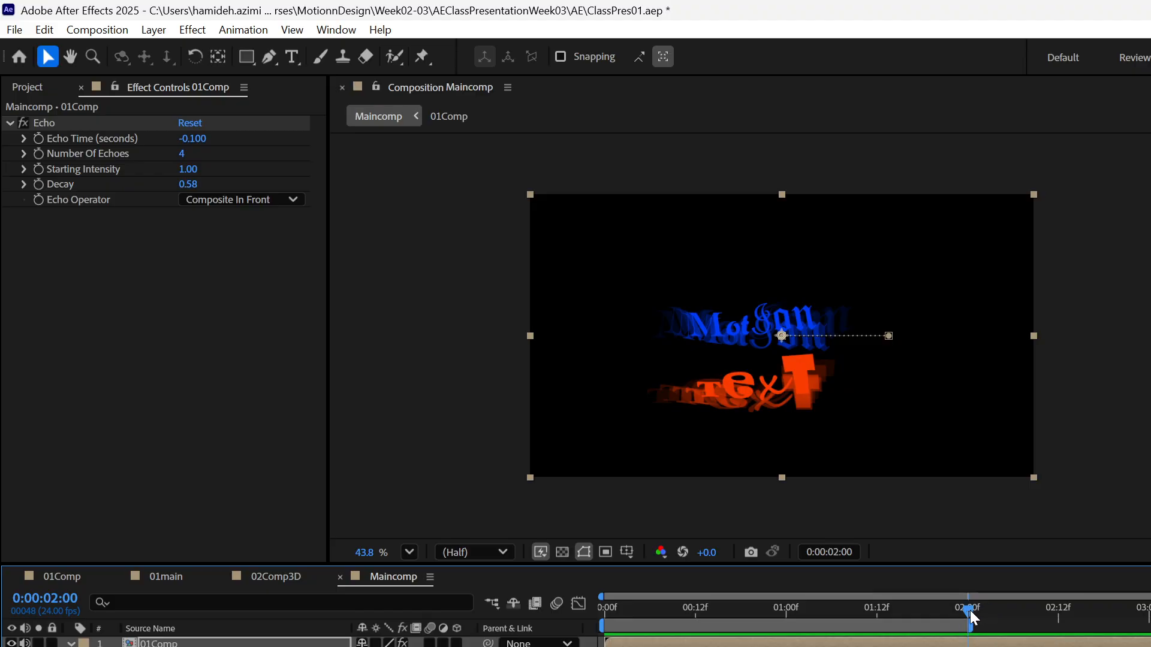
drag(970, 611, 545, 639)
key(space)
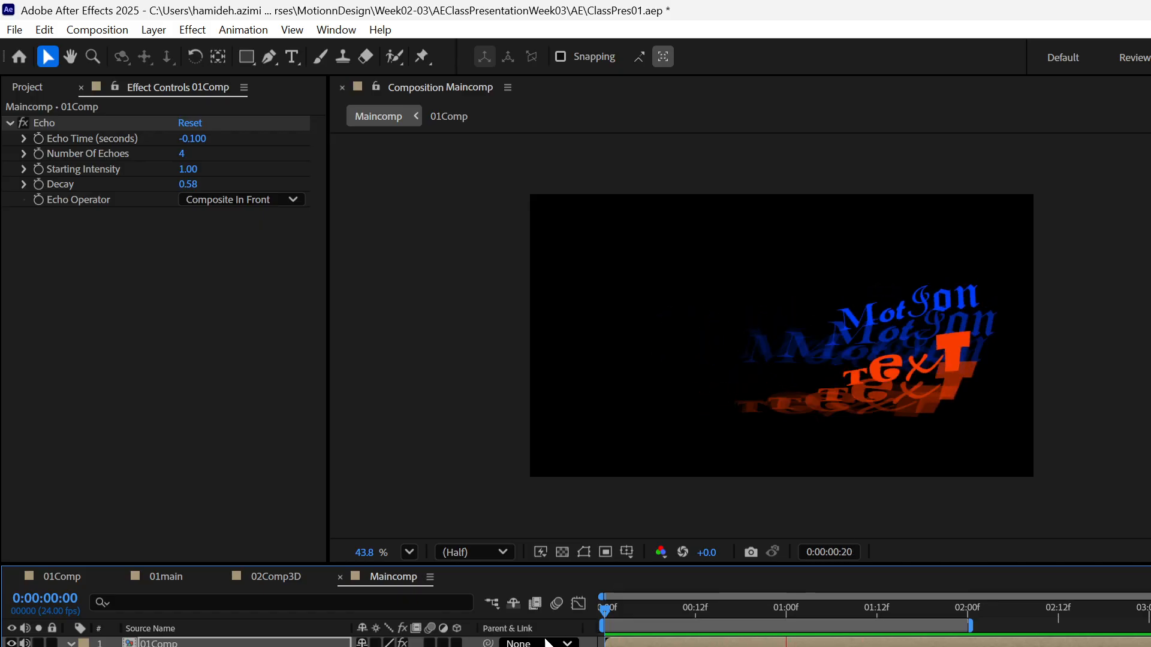
key(space)
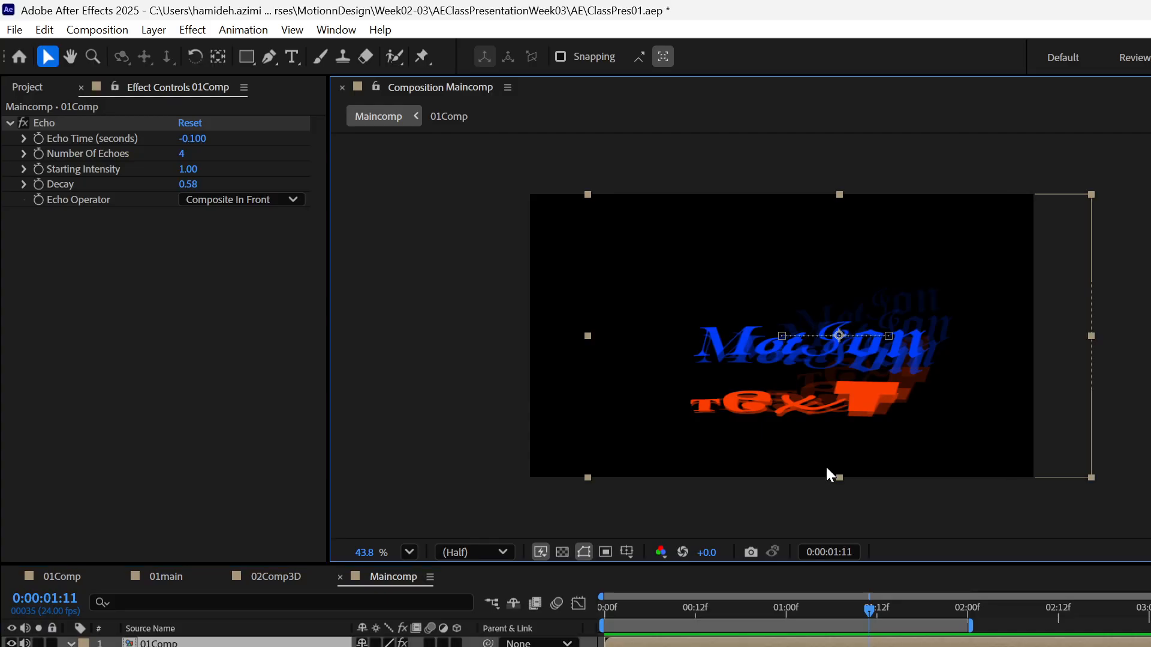
Step: Switch to Photoshop and paint a red number 1 on Layer 1 and a red number 2 on Layer 2
key(alt+Tab)
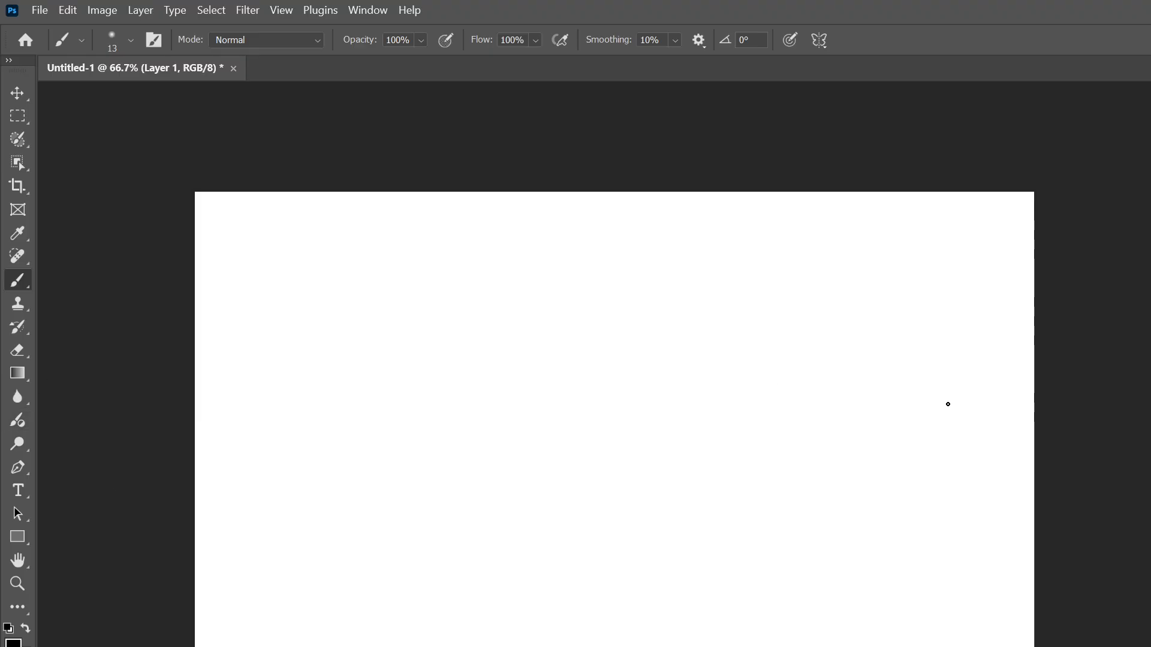
key(x)
mouse_move(555, 362)
mouse_down()
mouse_move(606, 347)
mouse_move(603, 646)
mouse_up()
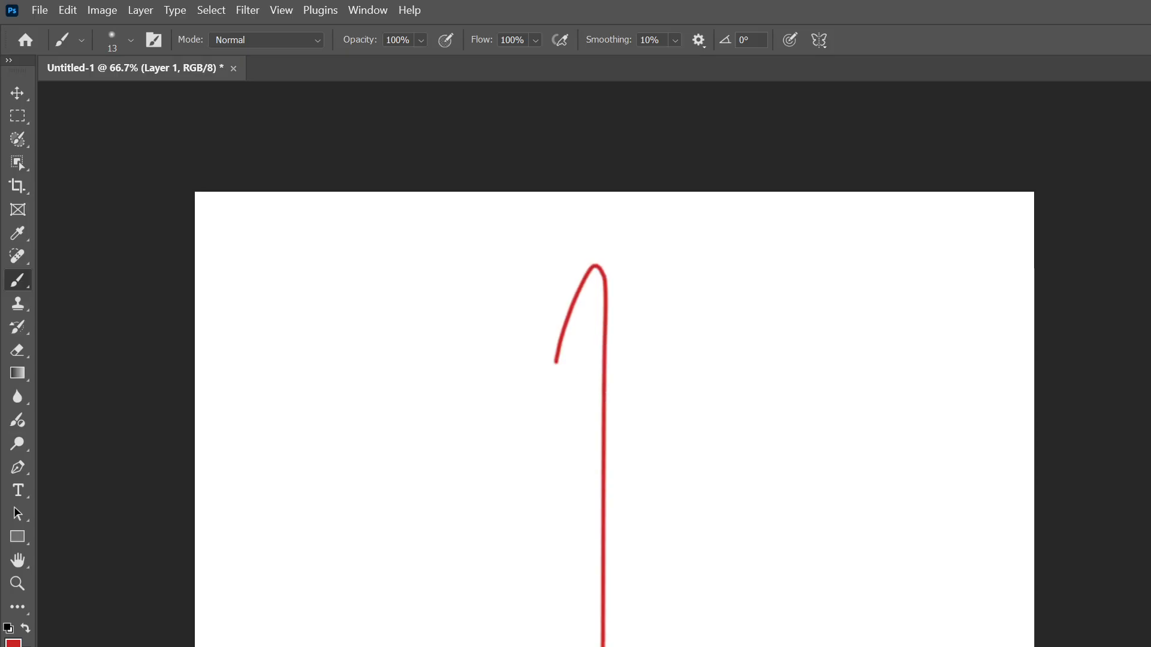
mouse_move(515, 393)
mouse_down()
mouse_move(753, 316)
mouse_move(483, 611)
mouse_move(642, 646)
mouse_up()
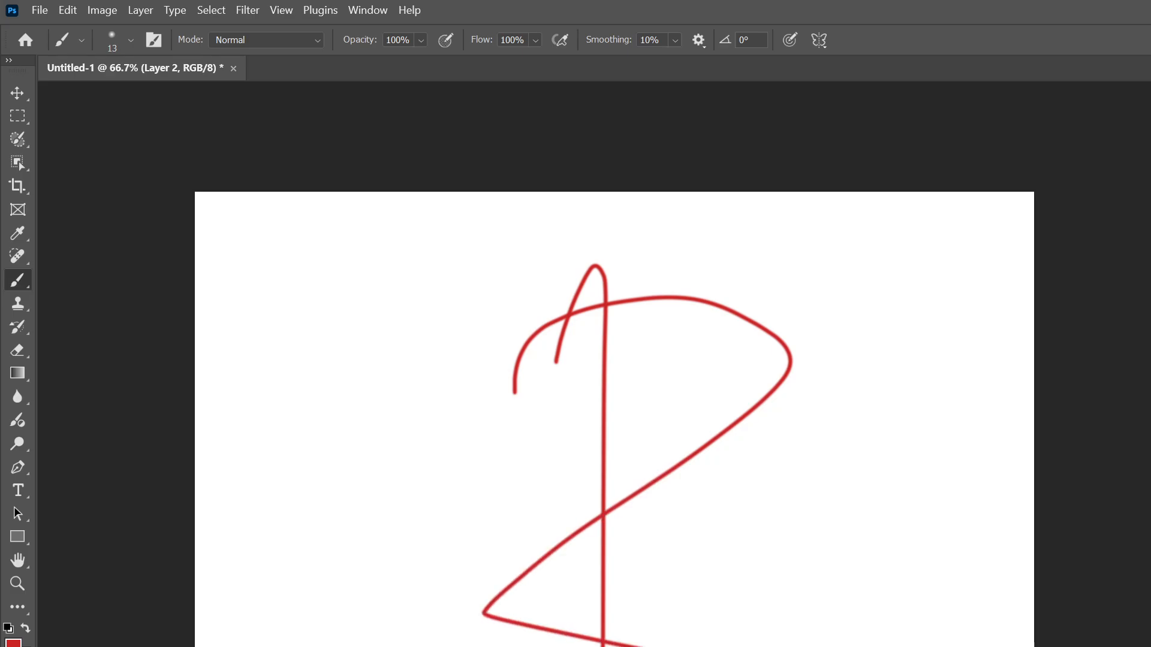
Step: Save the Photoshop document as Numbers.psd in the Downloads folder with Maximize Compatibility enabled
click(40, 10)
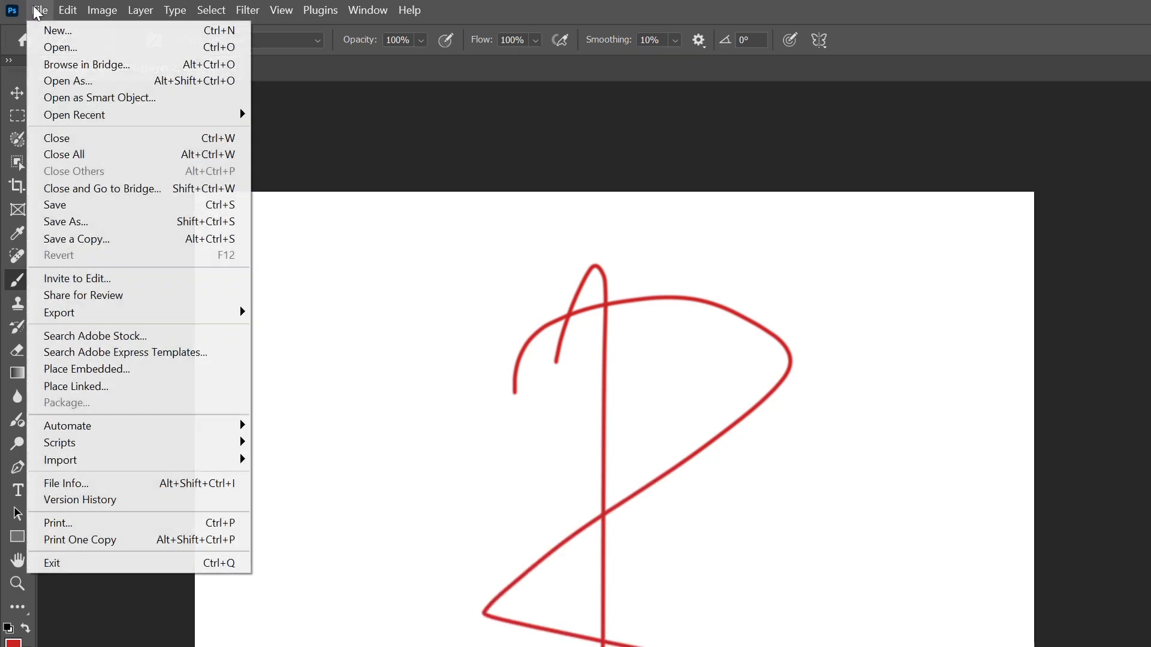
click(100, 222)
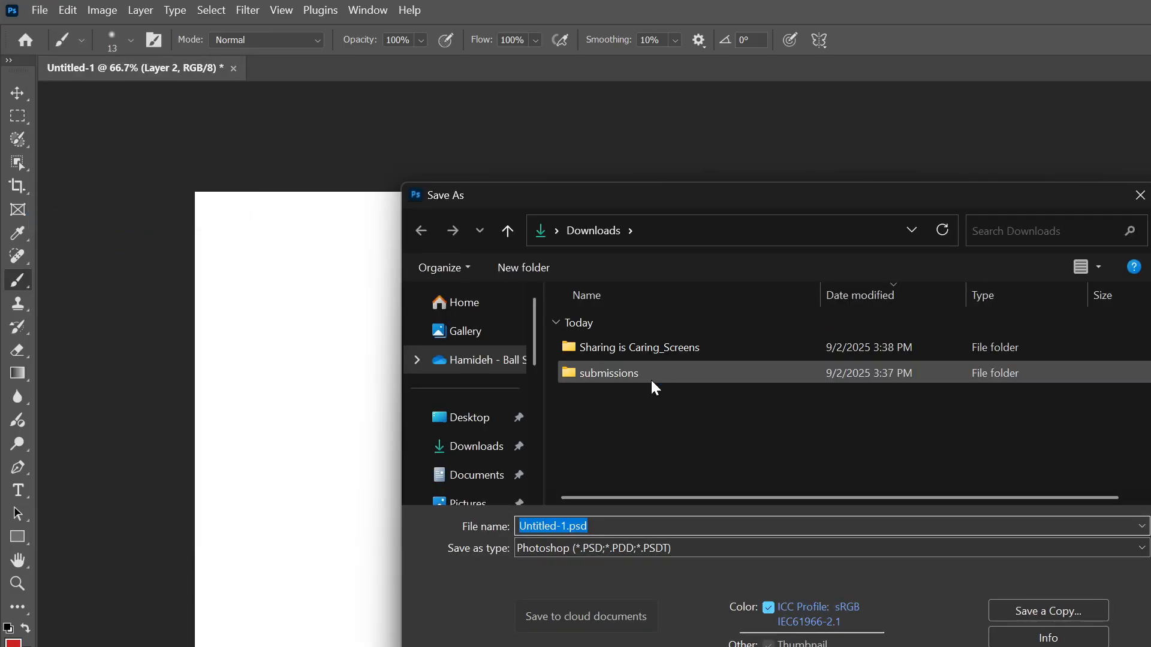
key(Right)
key(Left)
key(Left)
key(Left)
key(Left)
key(BackSpace)
key(BackSpace)
key(BackSpace)
key(BackSpace)
key(BackSpace)
key(BackSpace)
key(BackSpace)
key(BackSpace)
key(BackSpace)
key(BackSpace)
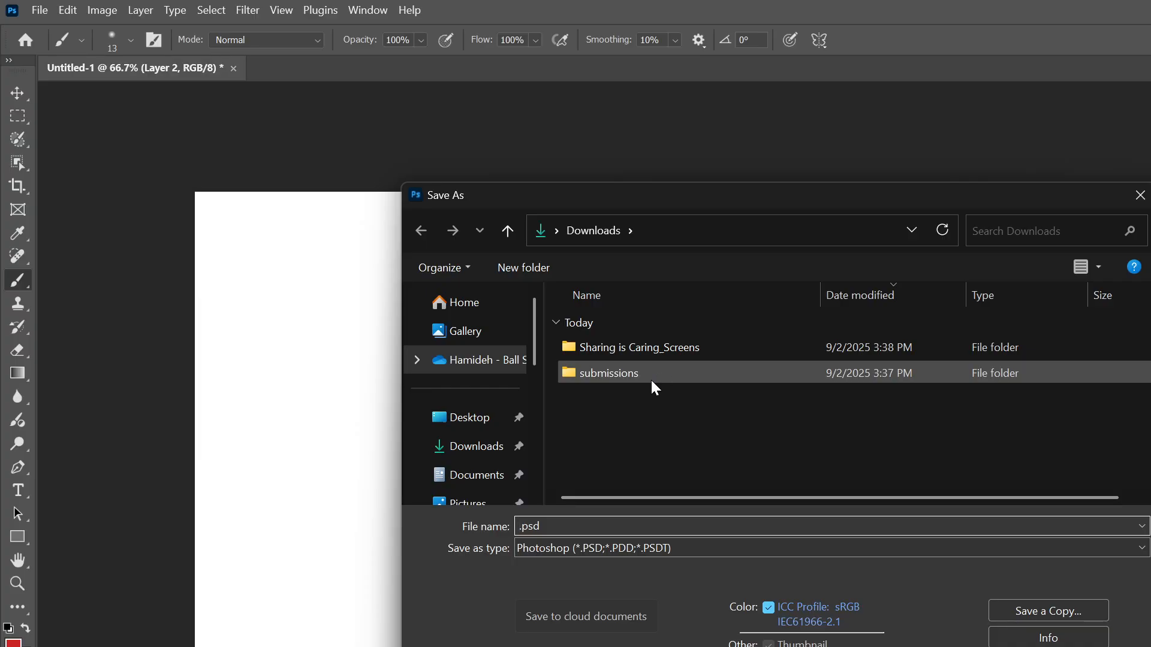
text(Numbers)
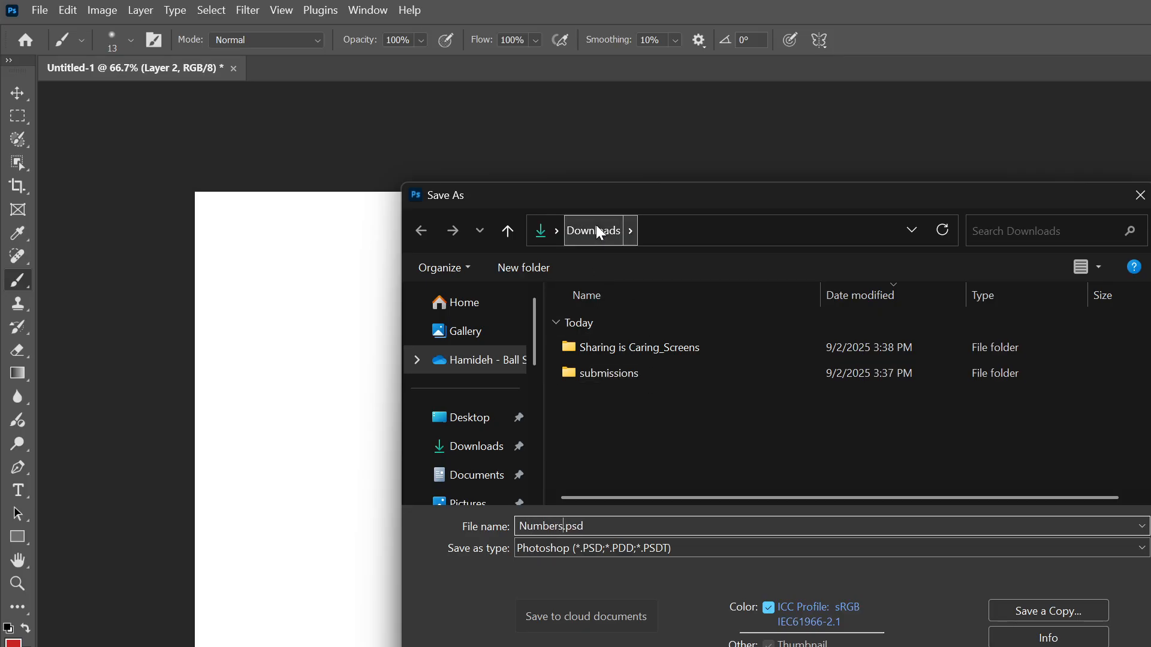
click(1045, 639)
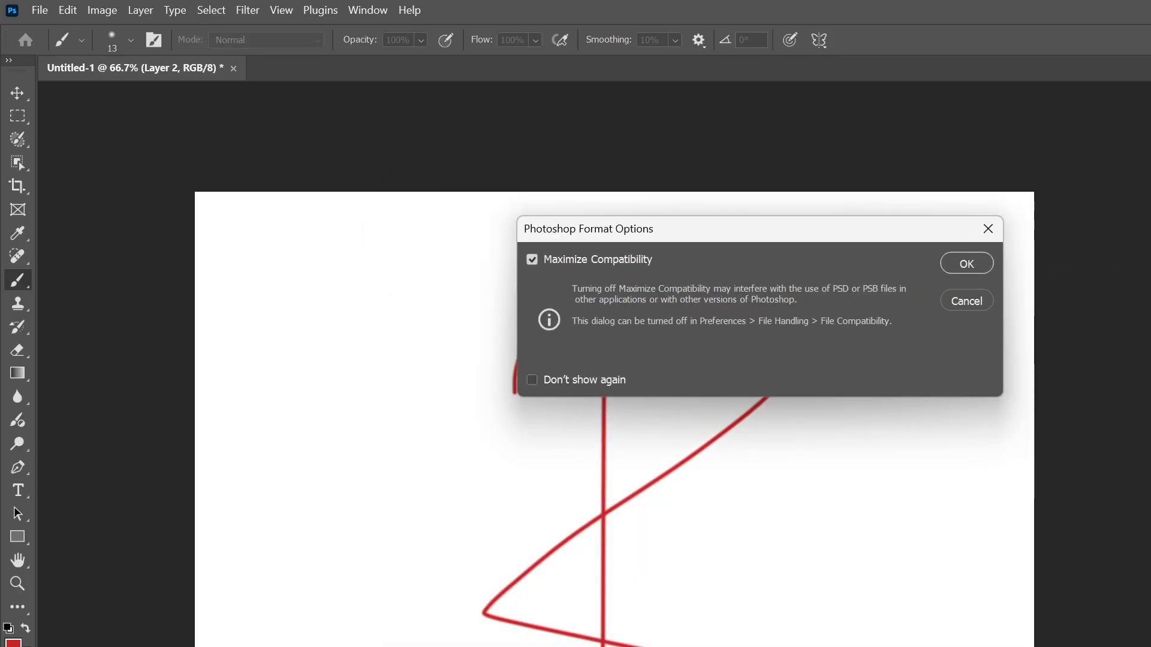
click(967, 263)
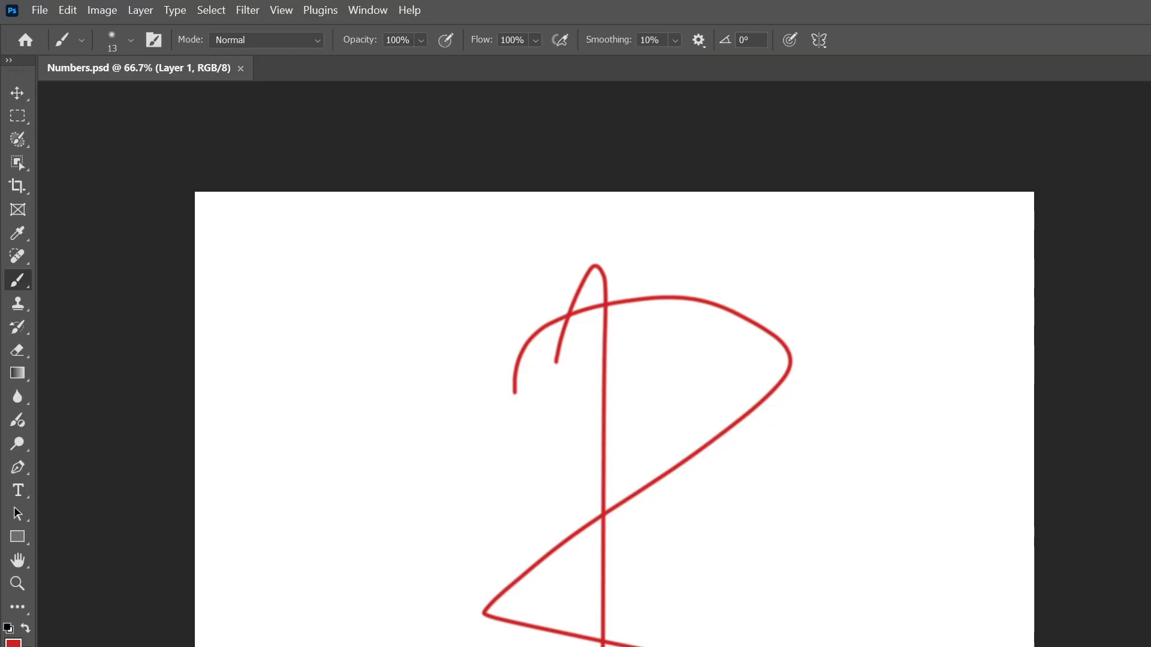
Step: Save Numbers.psd again and switch back to After Effects, showing the project's items
key(Return)
key(alt+bracketright)
key(Return)
key(ctrl+s)
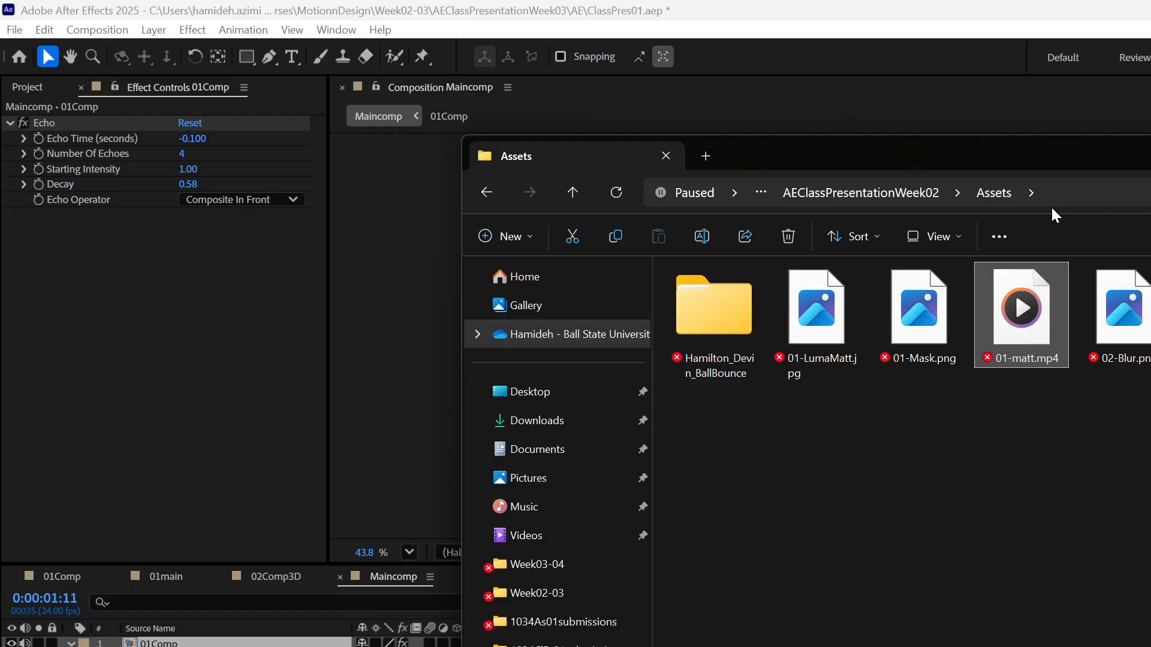
click(31, 91)
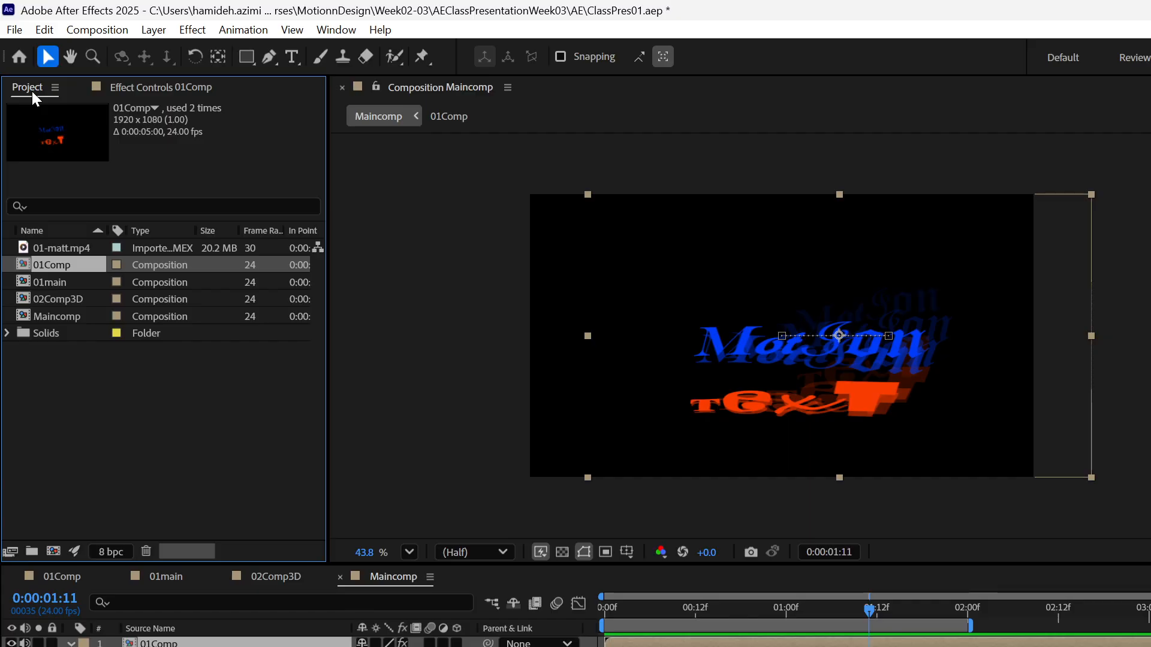
Step: Create a new HD 1920x1080, 24 fps composition named photoshop
right_click(139, 445)
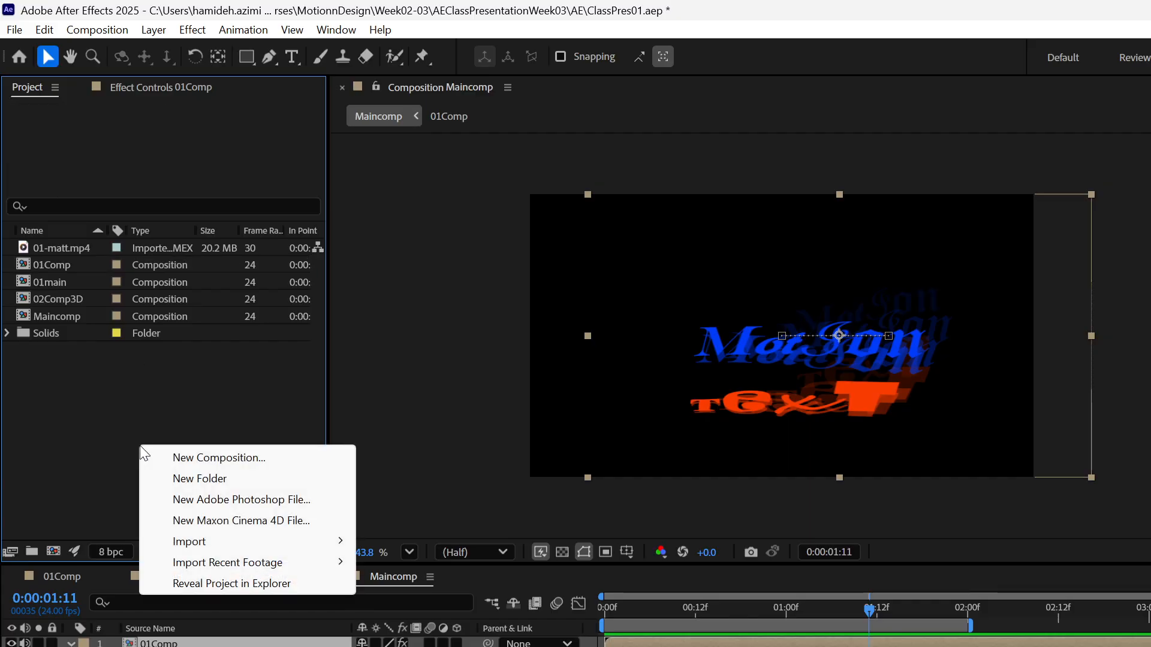
click(185, 462)
text(ph)
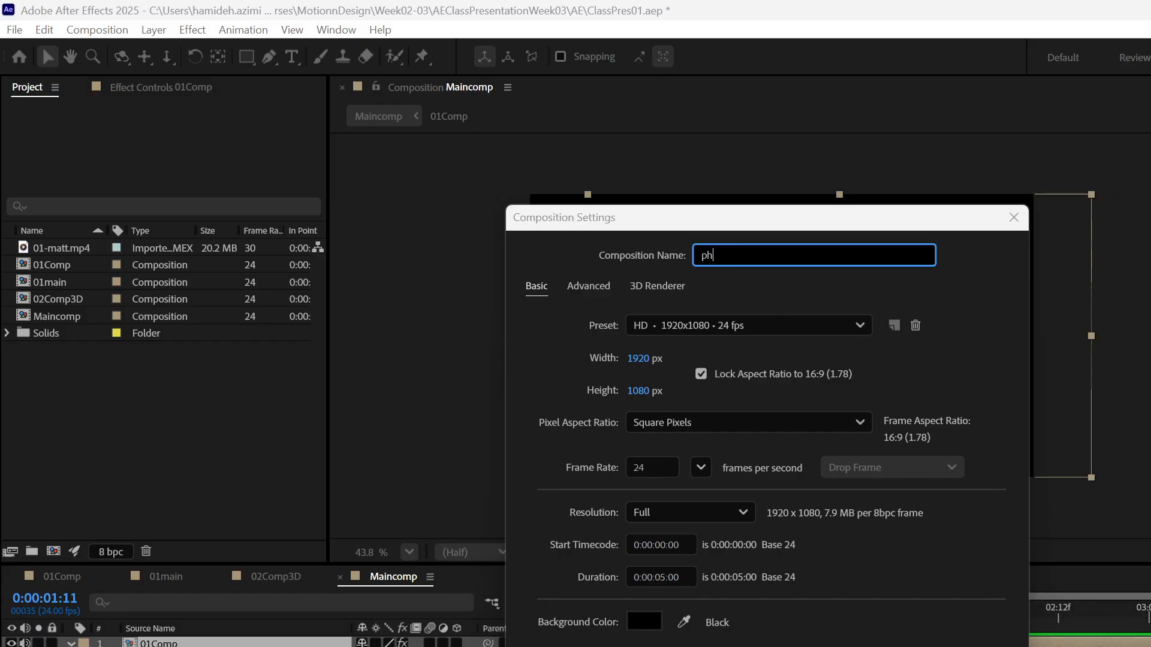
text(otoshop)
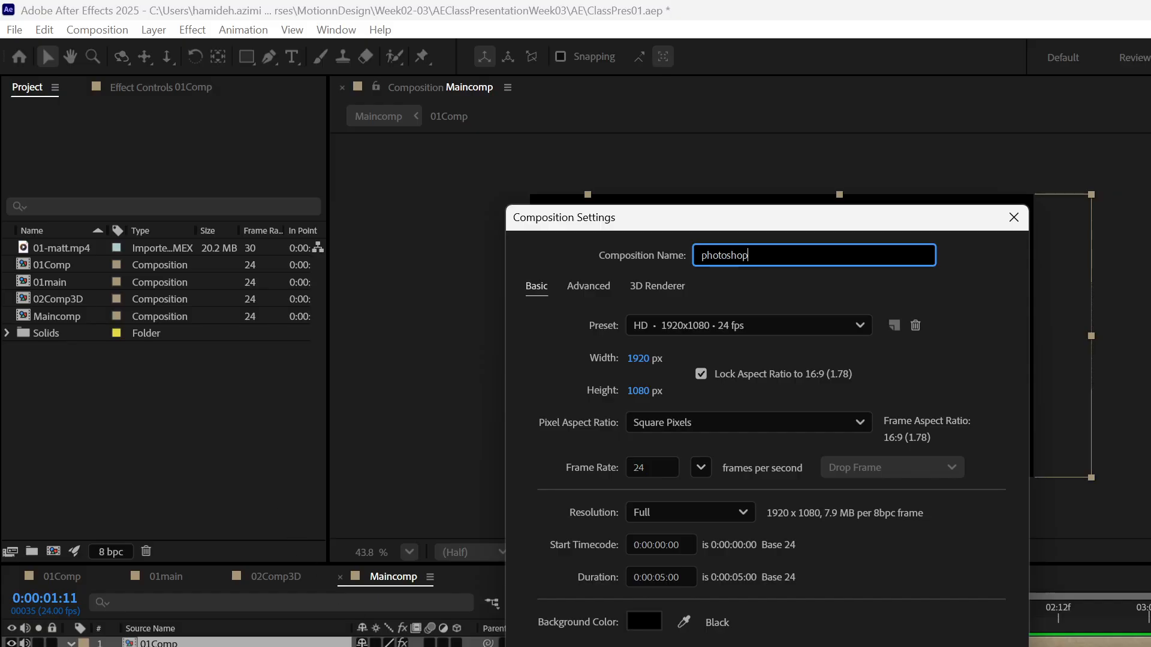
key(Return)
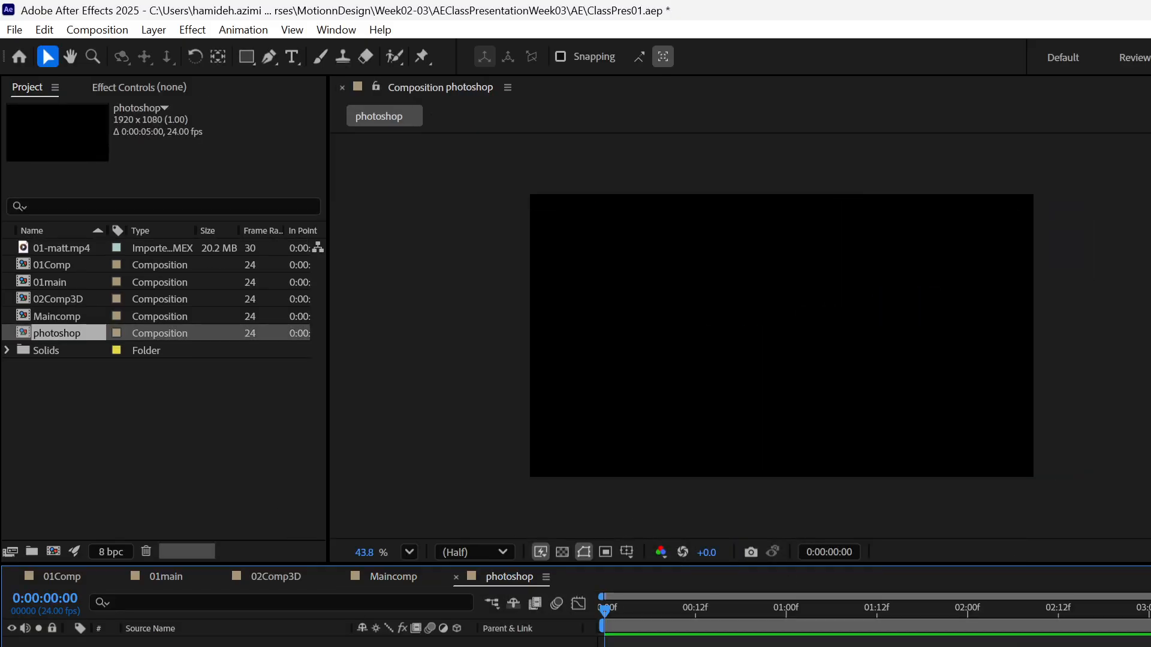
right_click(186, 456)
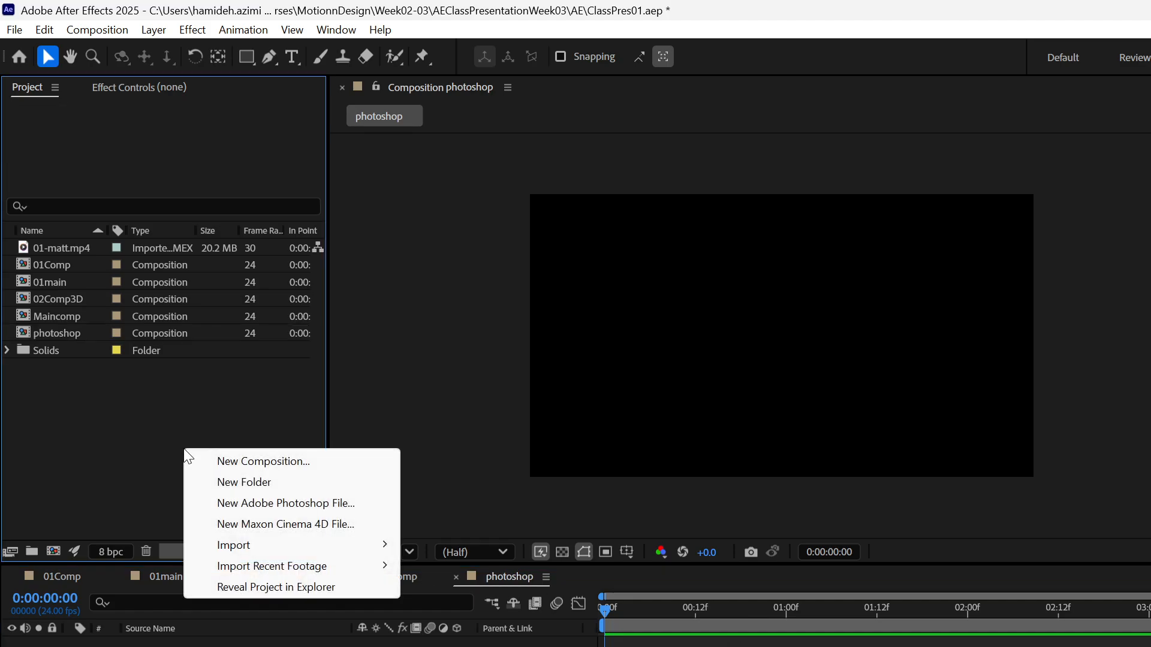
mouse_move(258, 542)
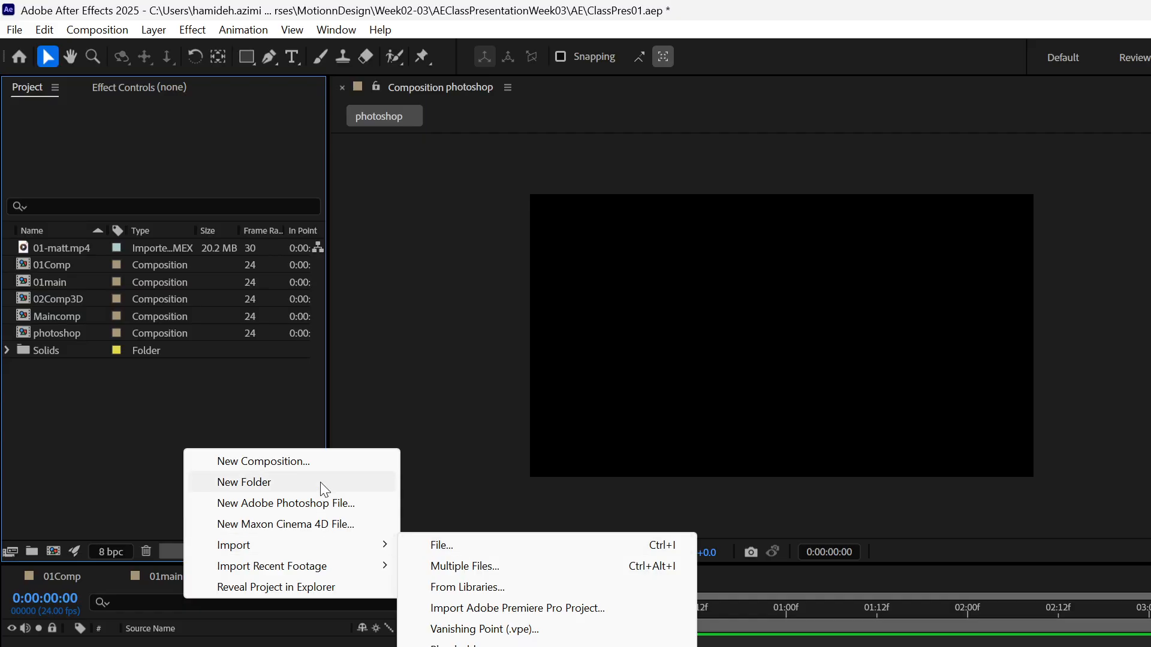
click(129, 396)
Step: Import Numbers.psd from the Downloads folder as Composition - Retain Layer Sizes with Editable Layer Styles
key(alt+Tab)
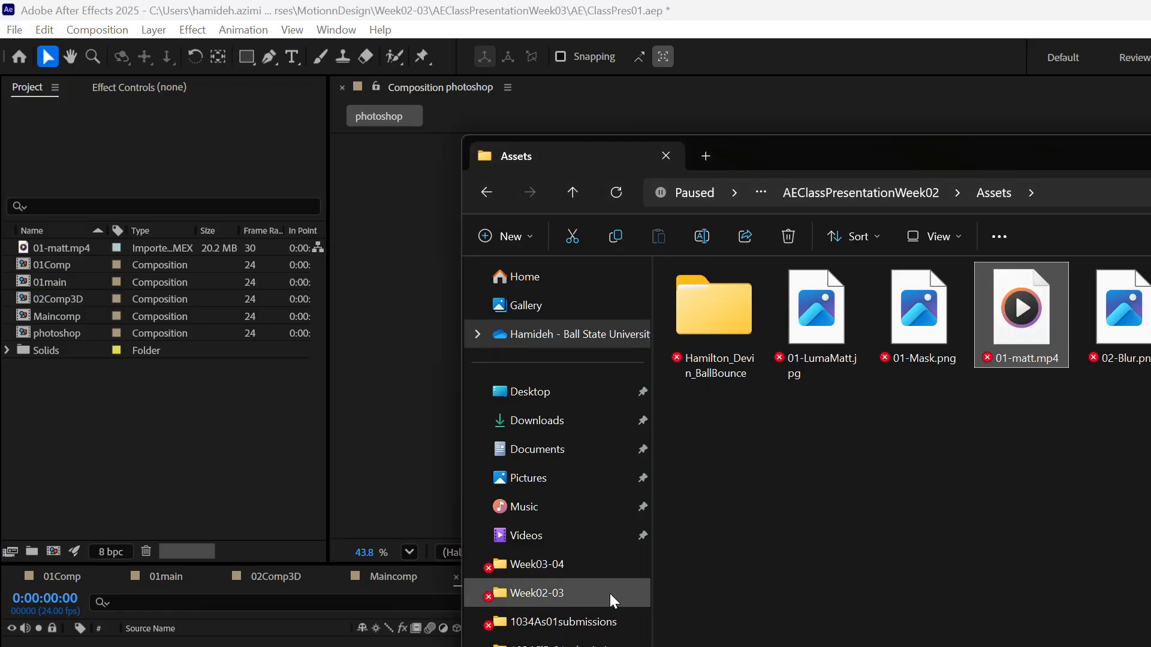
click(556, 429)
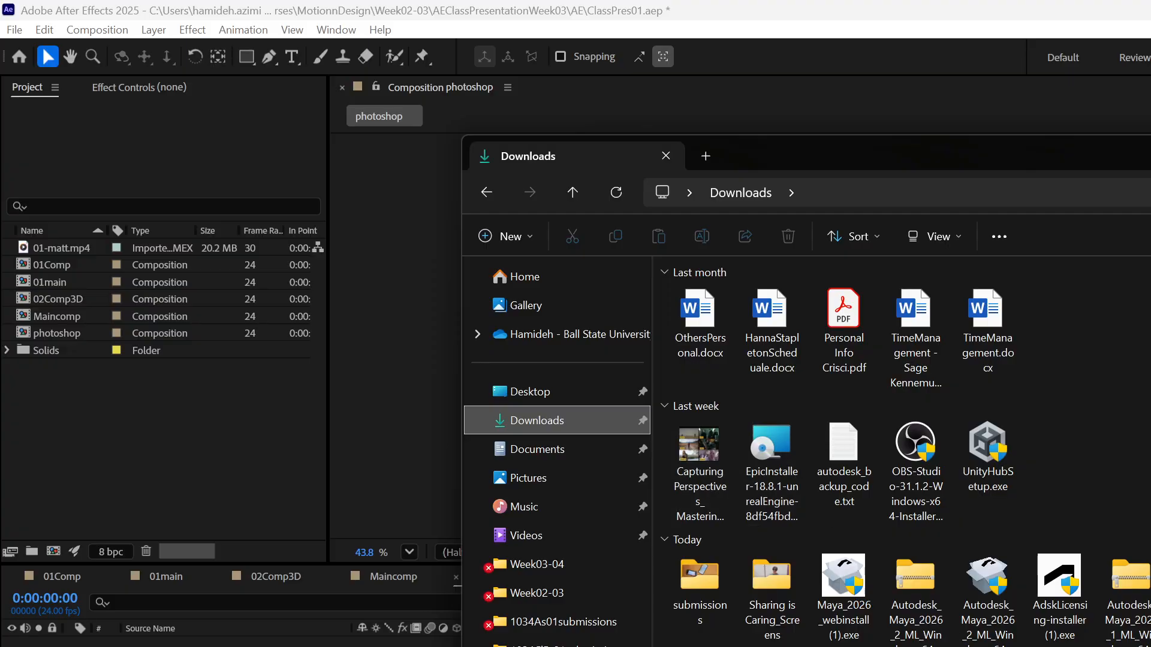
drag(700, 645, 141, 423)
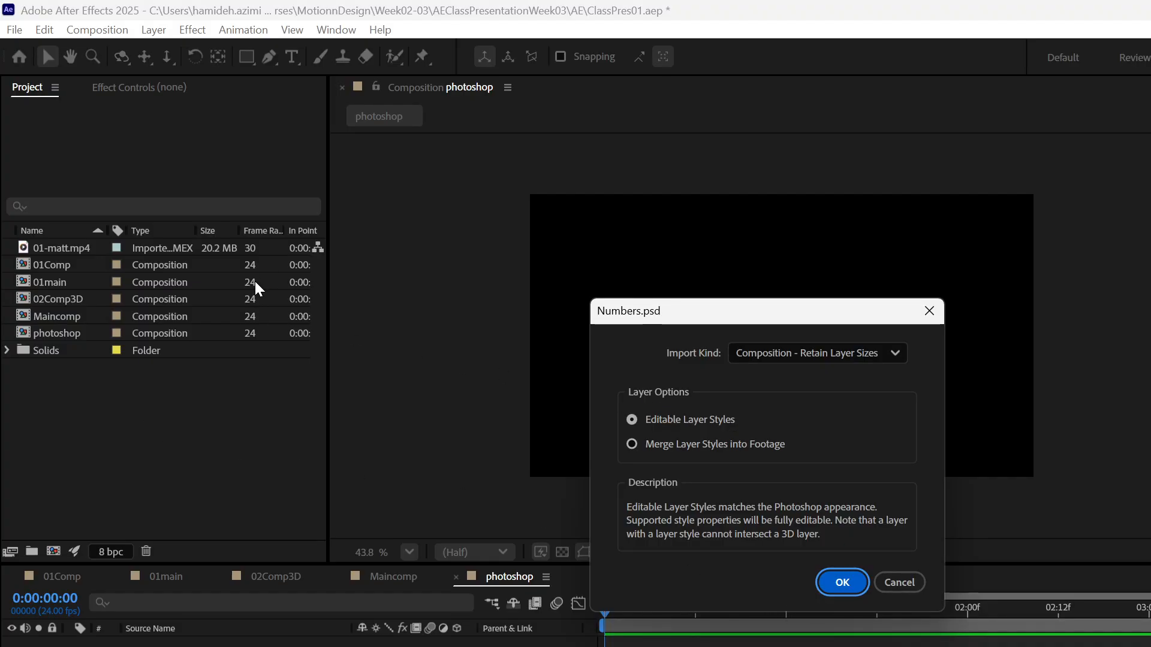
click(786, 353)
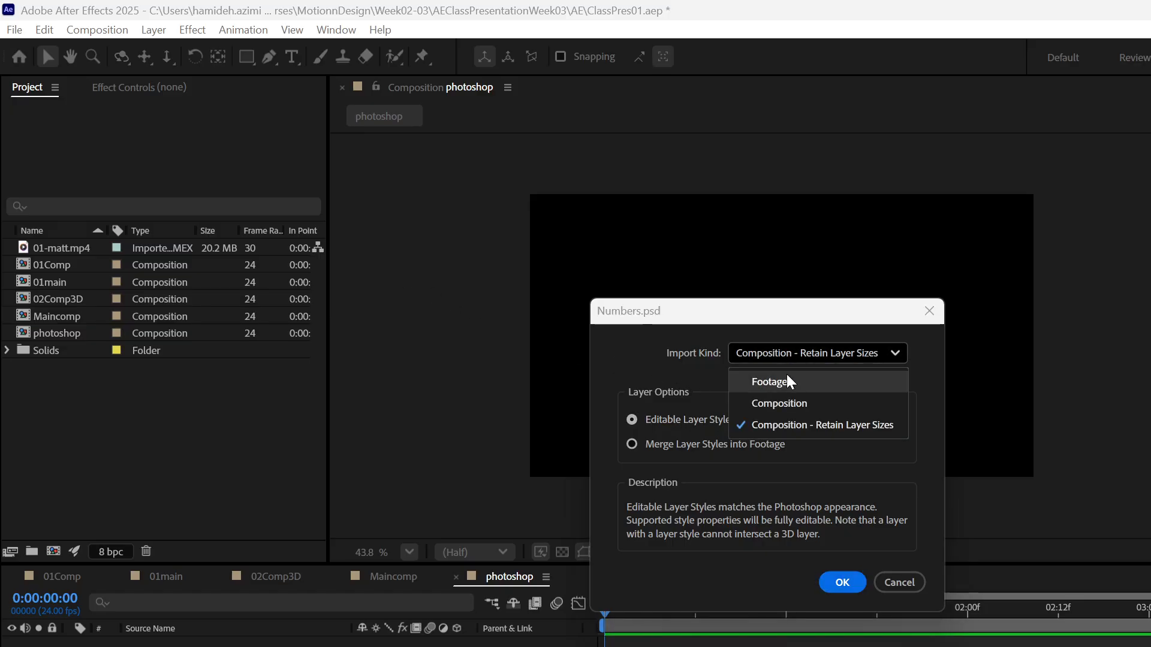
click(787, 375)
click(808, 353)
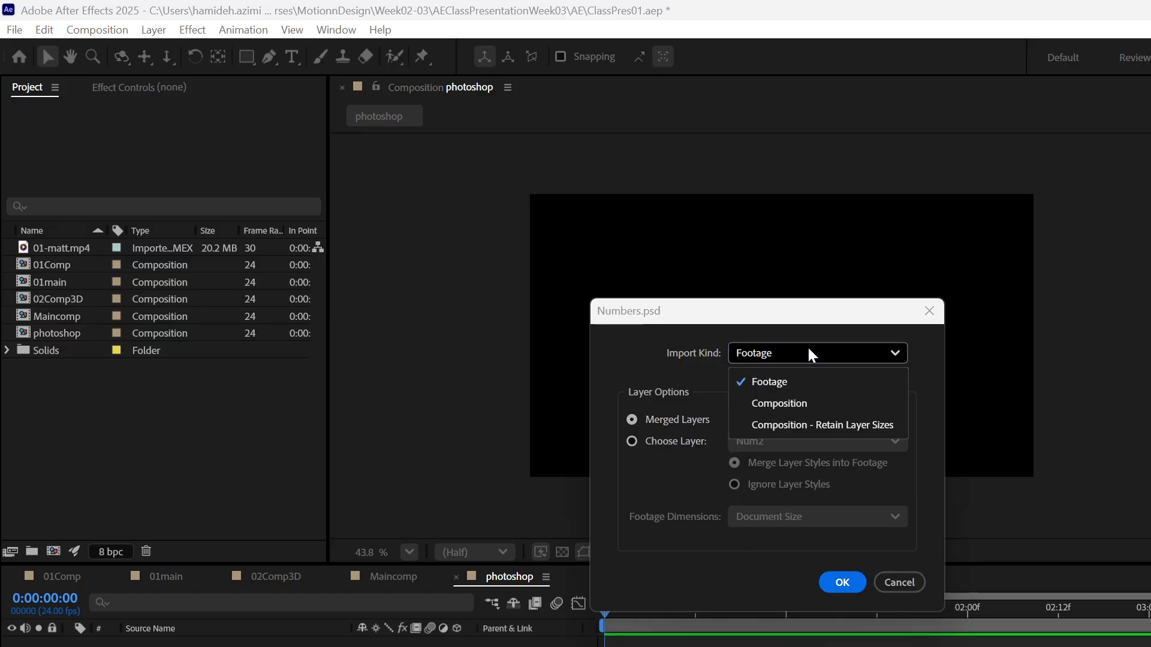
click(807, 424)
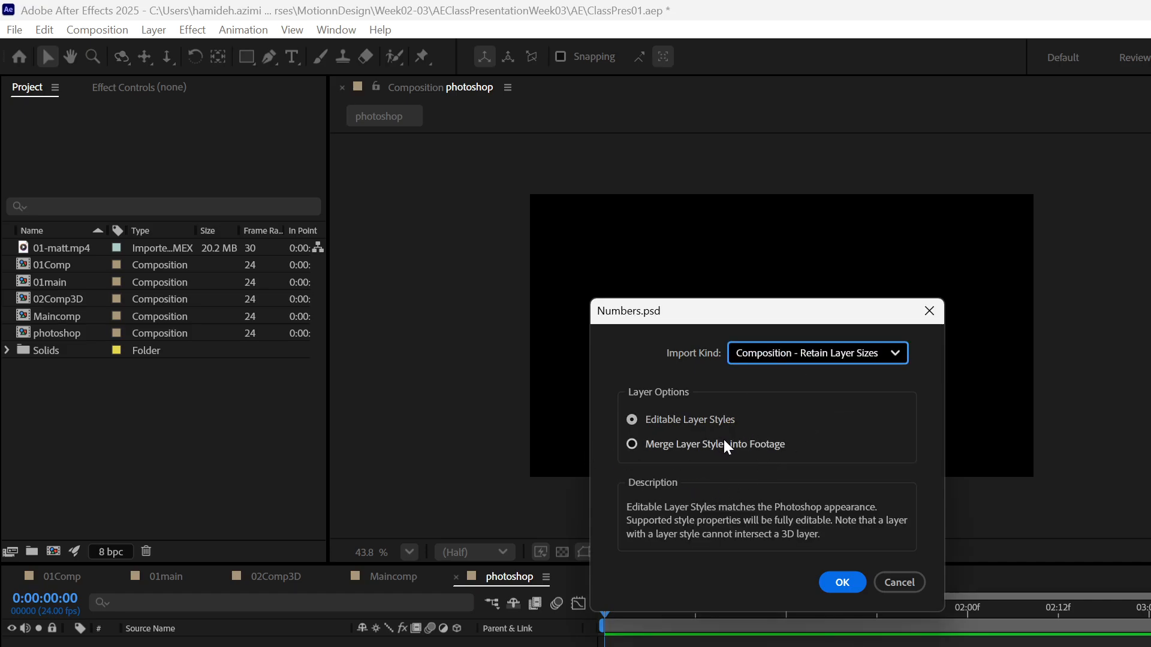
click(843, 582)
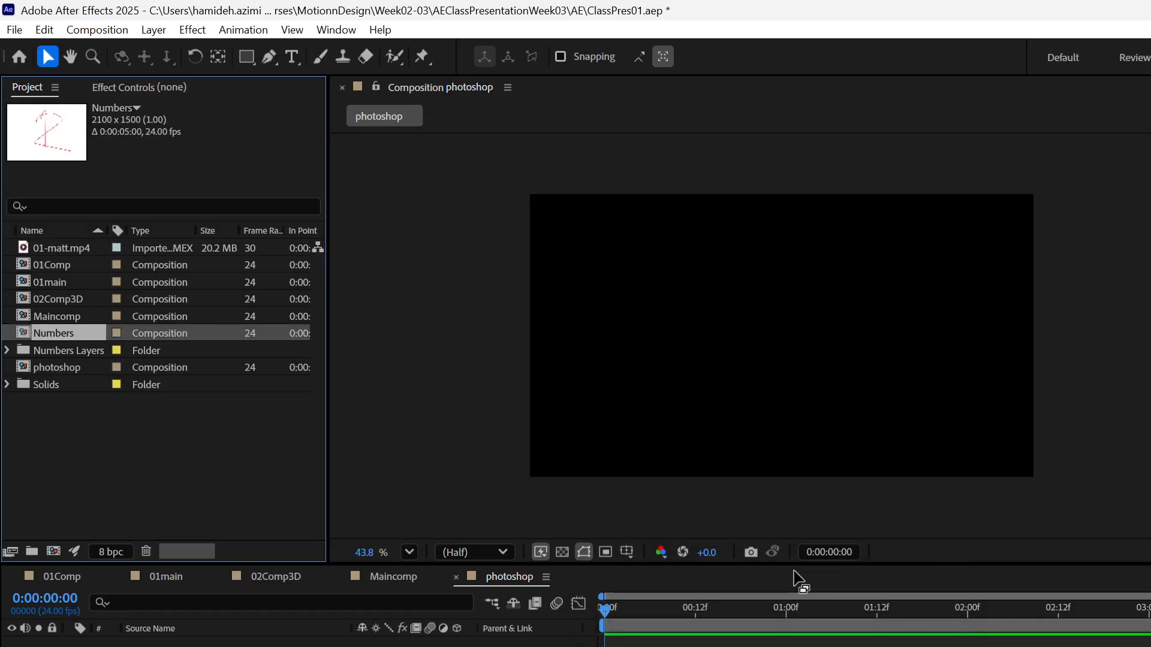
Step: Open the Numbers composition and hide its layers, including the white background
double_click(66, 333)
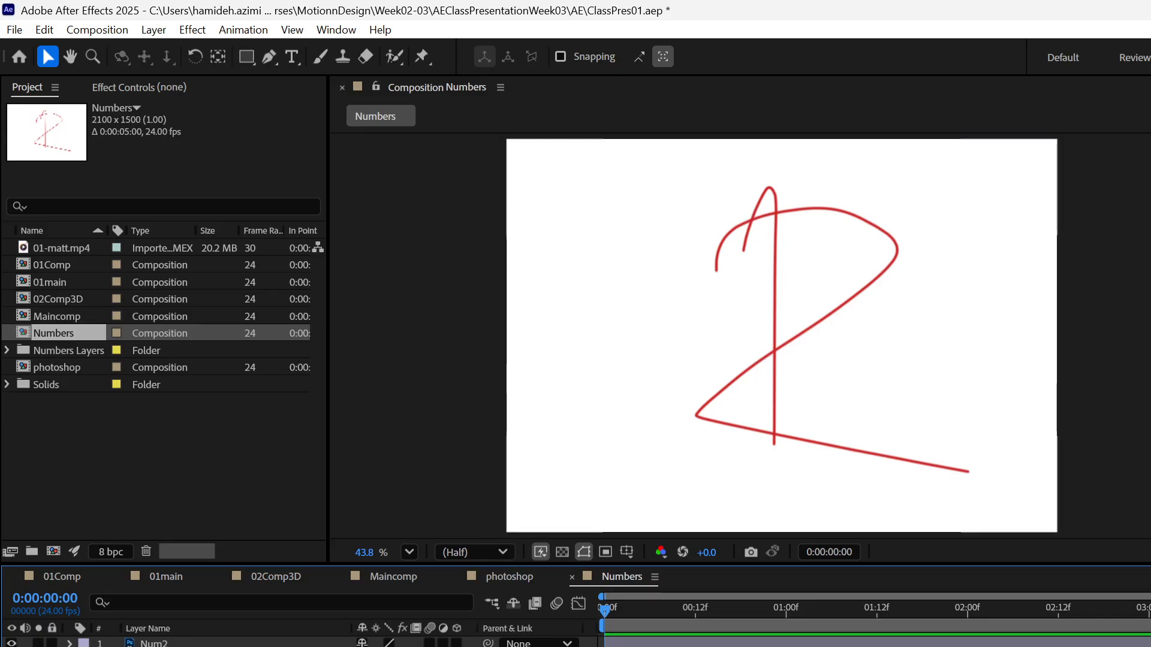
click(11, 646)
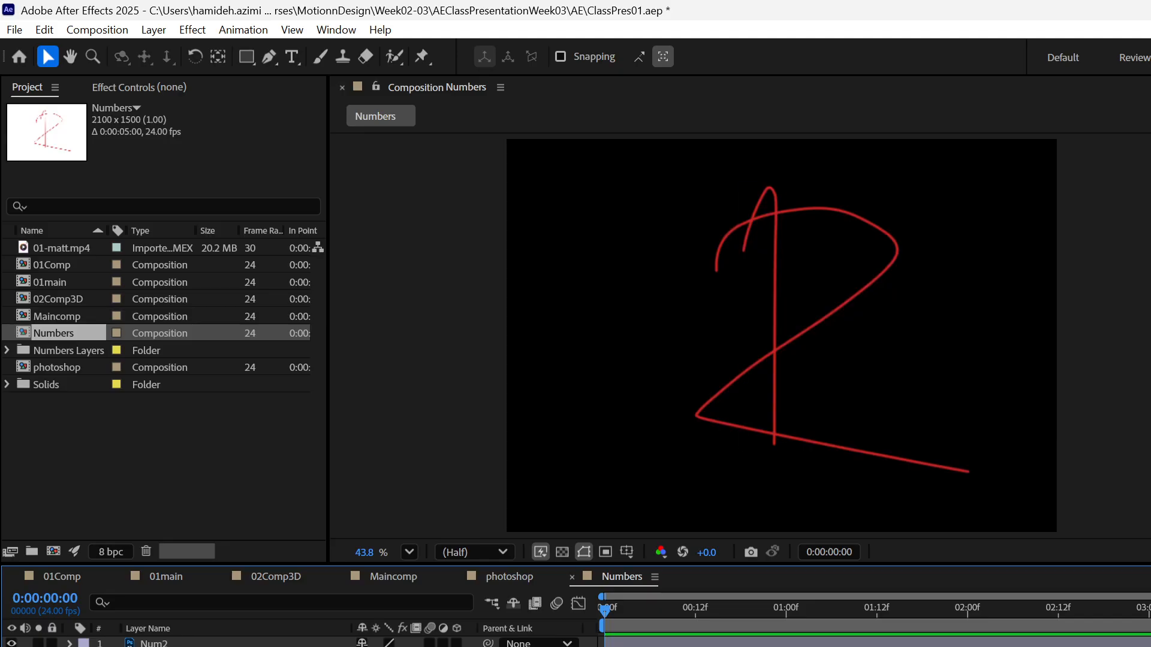
click(12, 646)
click(11, 644)
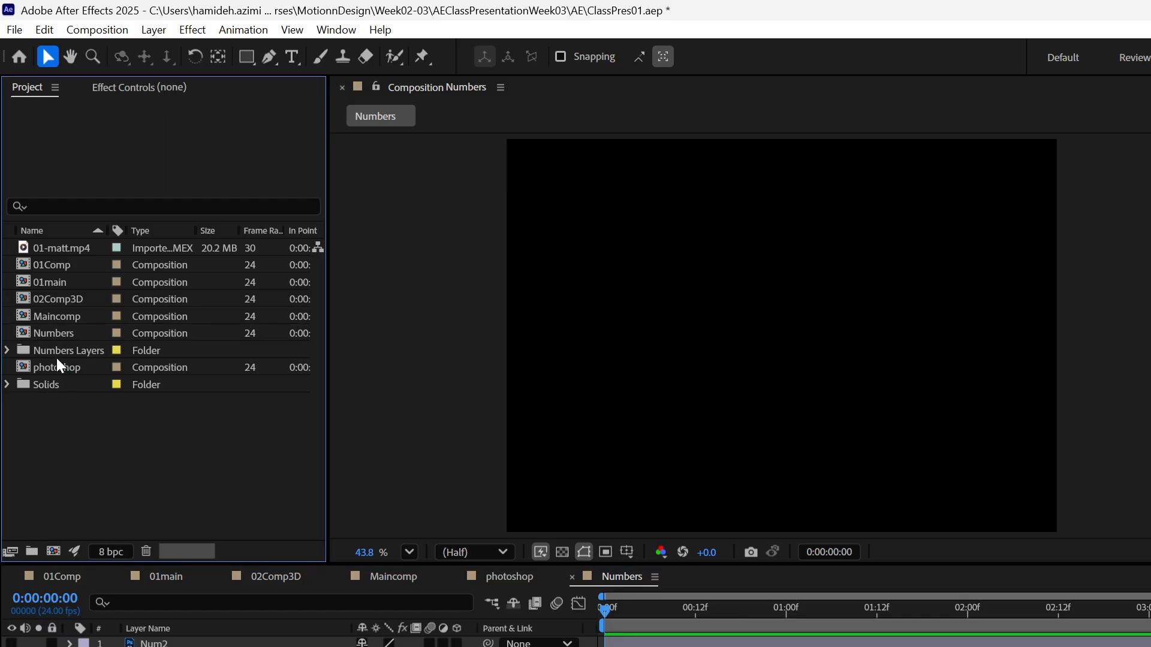
Step: Delete the Numbers composition from the project
click(56, 338)
key(Delete)
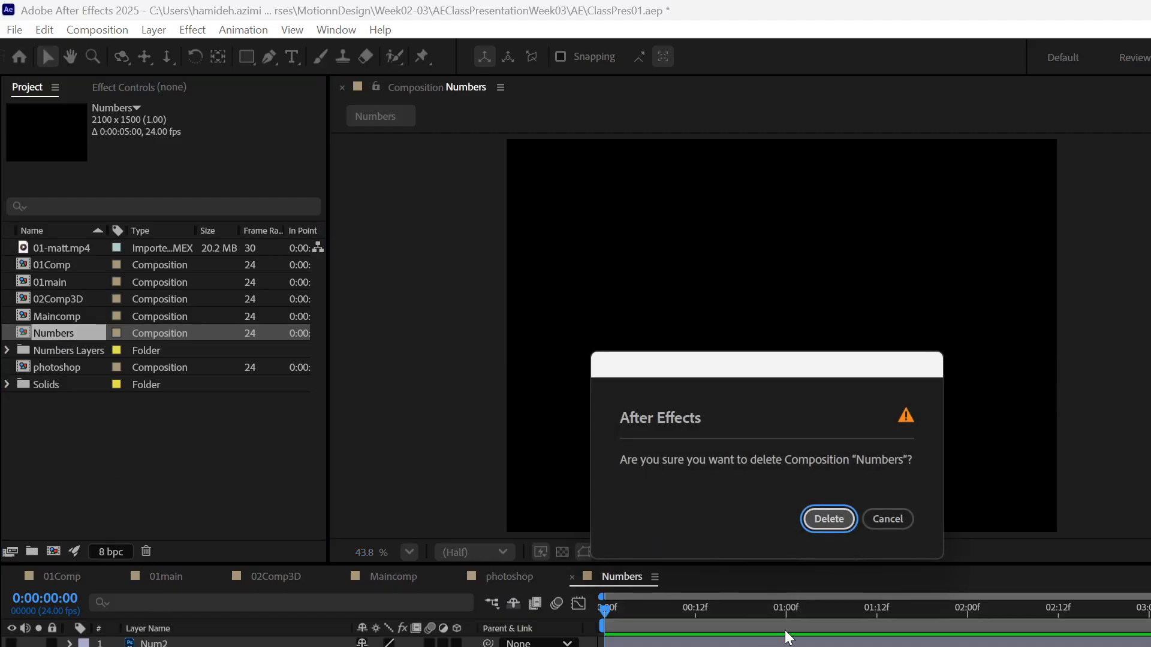
click(822, 517)
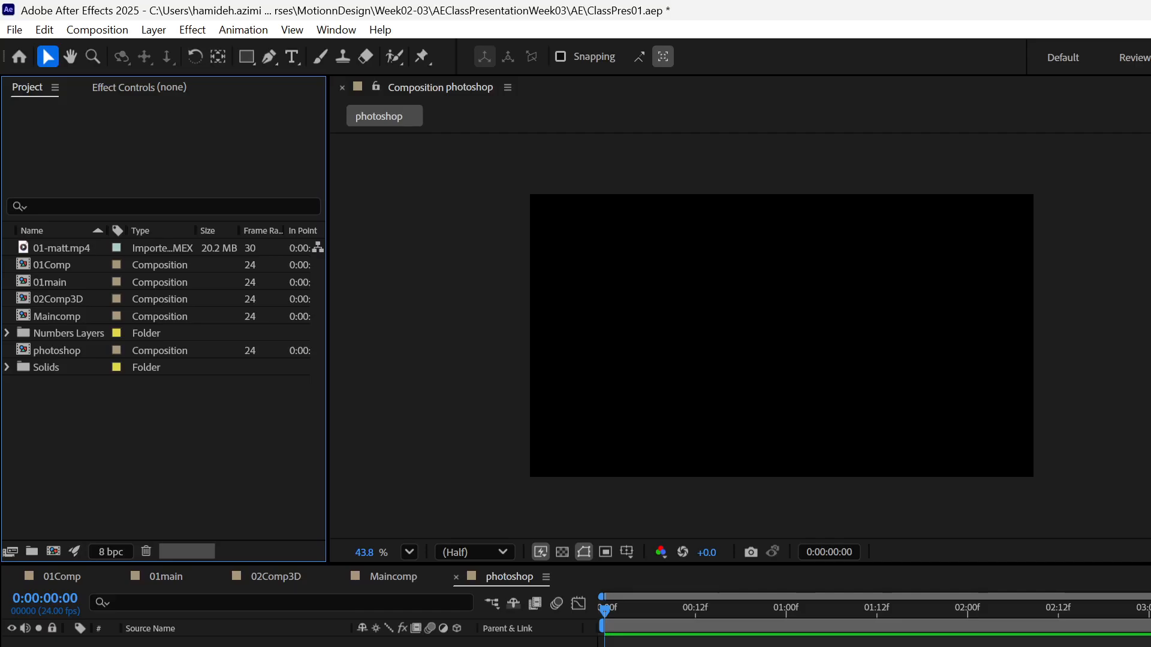
Step: Switch to File Explorer and transfer Numbers.psd from Downloads into the Assets folder of AEClassPresentationWeek03 under Week02-03
key(alt+Tab)
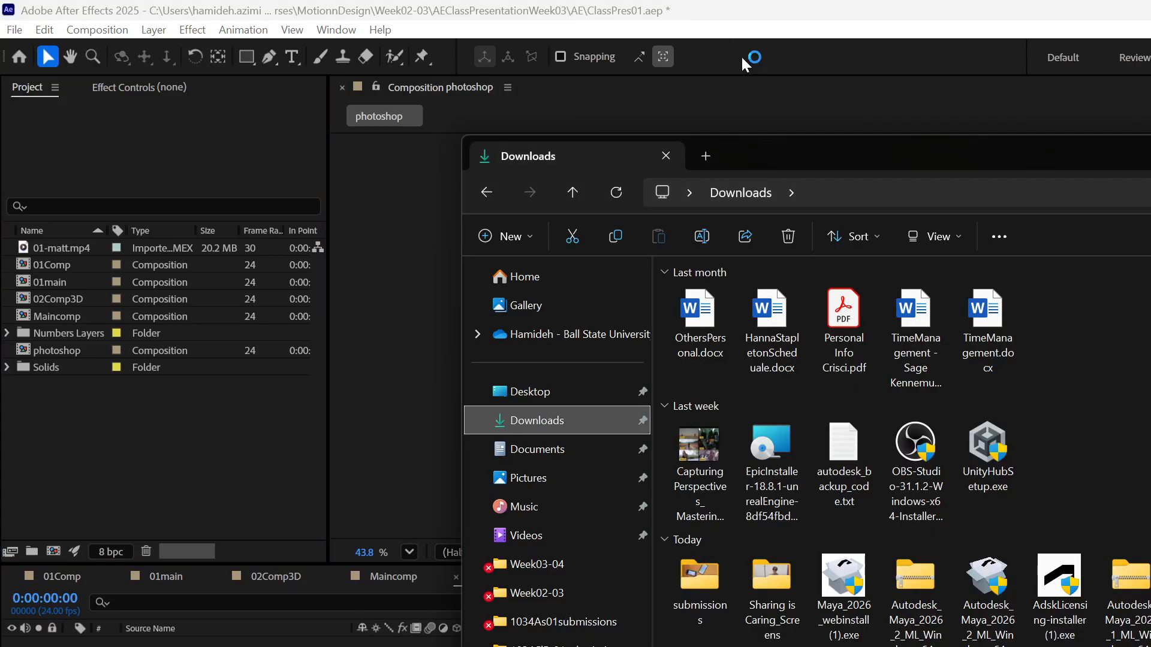
drag(864, 157, 987, 214)
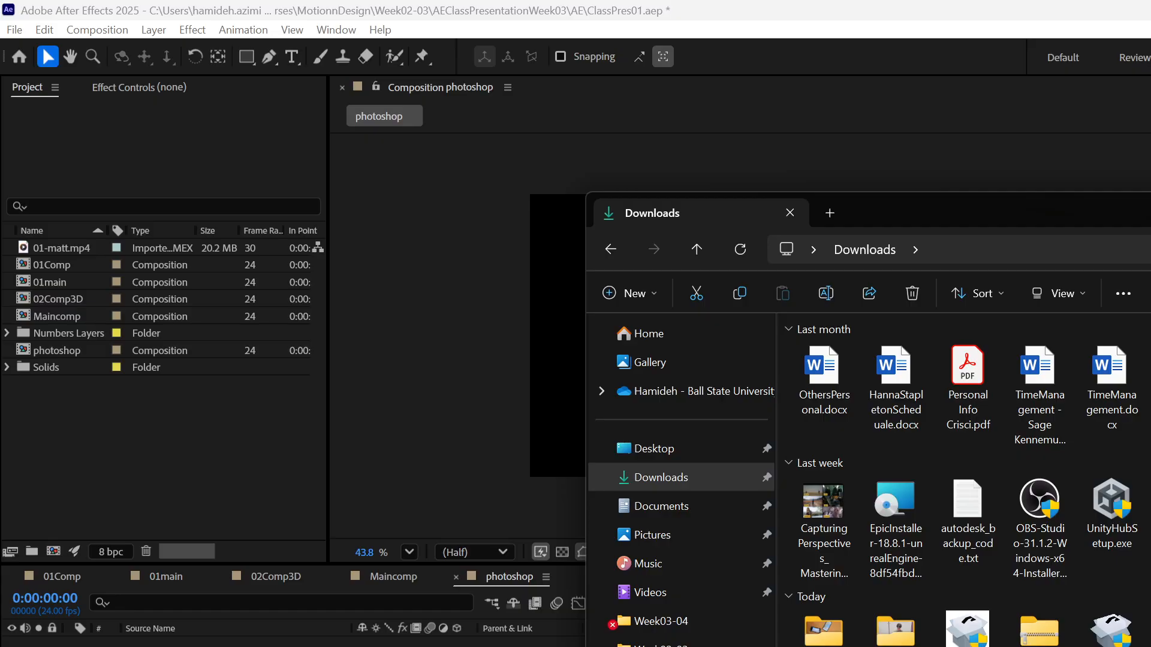
click(631, 509)
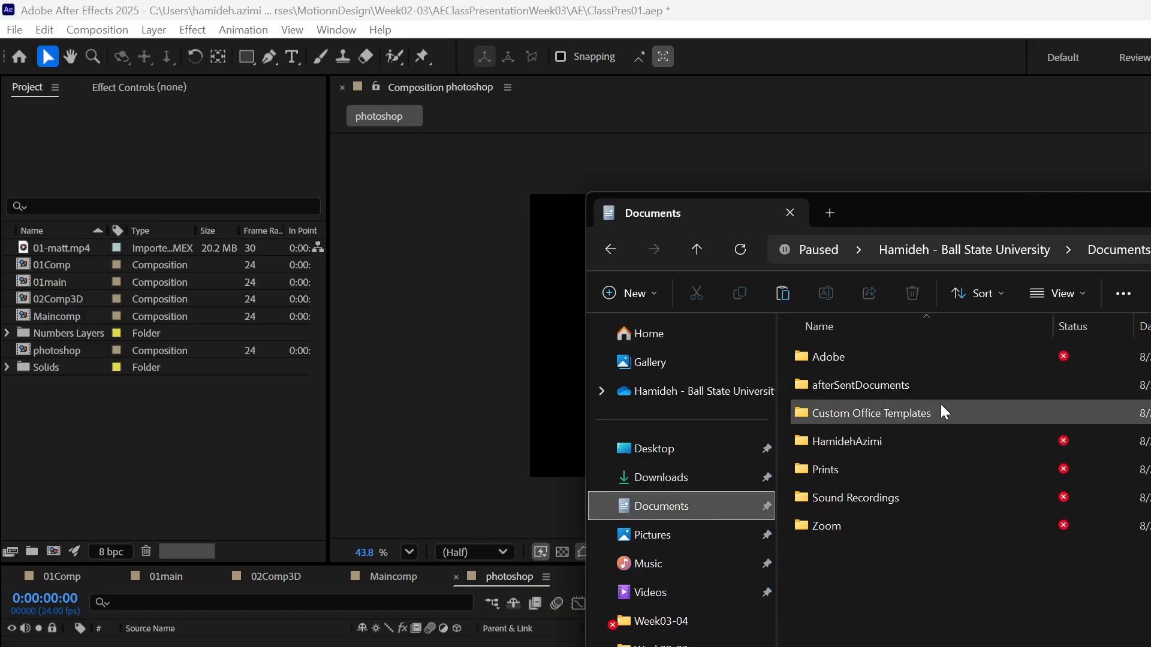
double_click(951, 444)
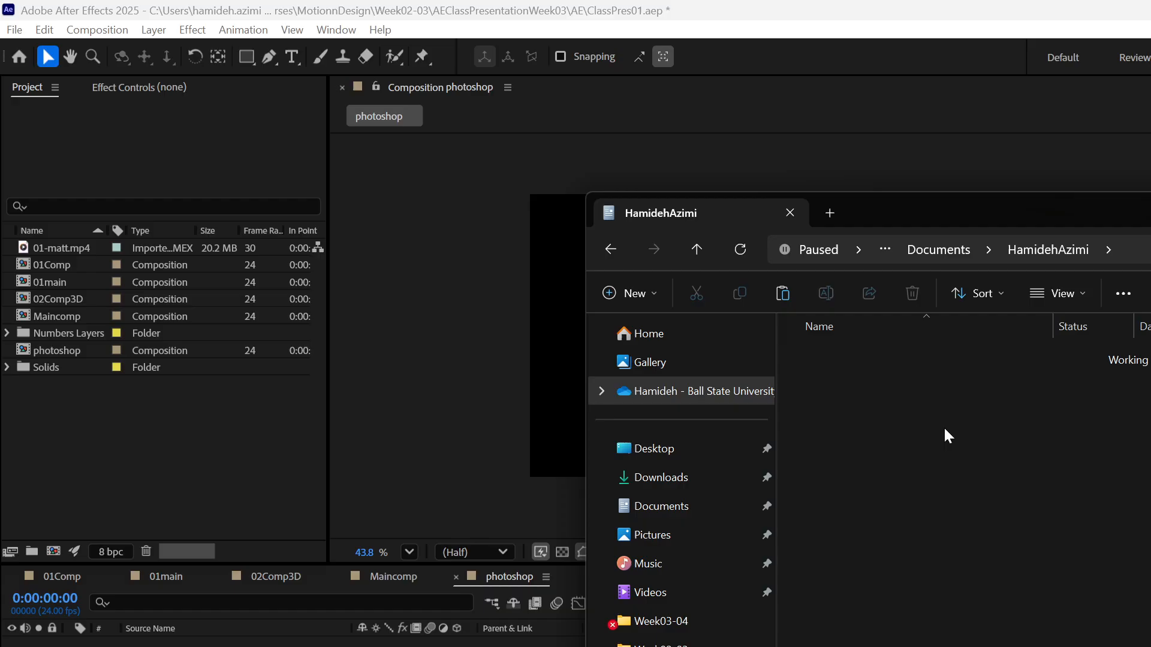
double_click(945, 382)
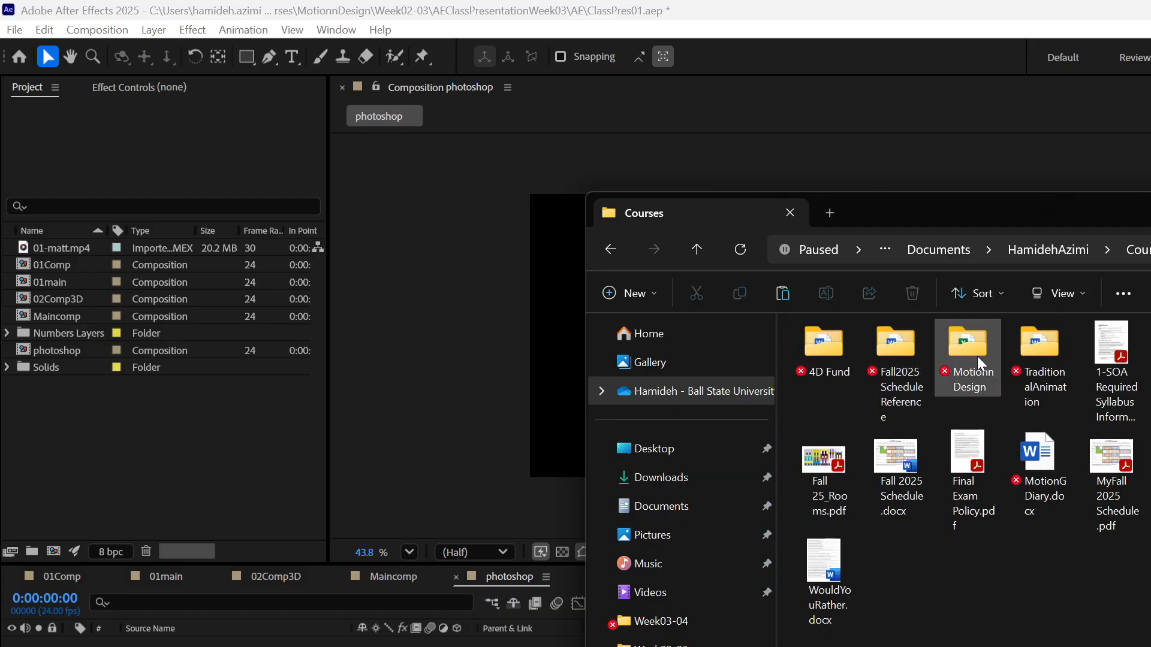
double_click(977, 356)
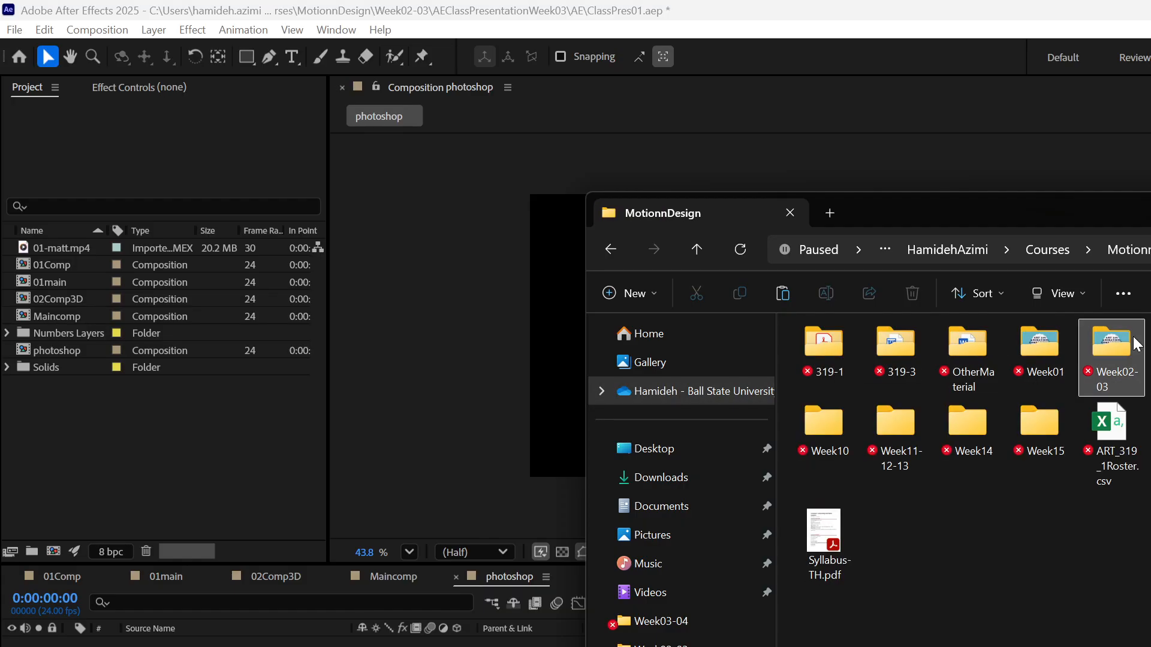
double_click(1134, 338)
double_click(919, 381)
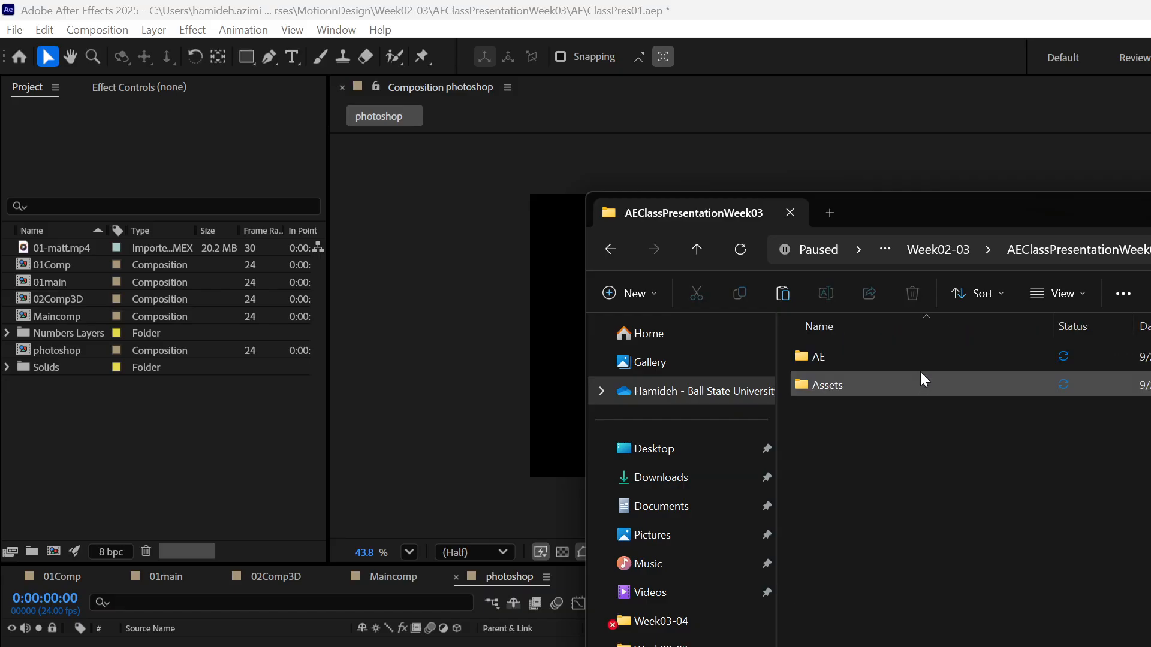
double_click(913, 380)
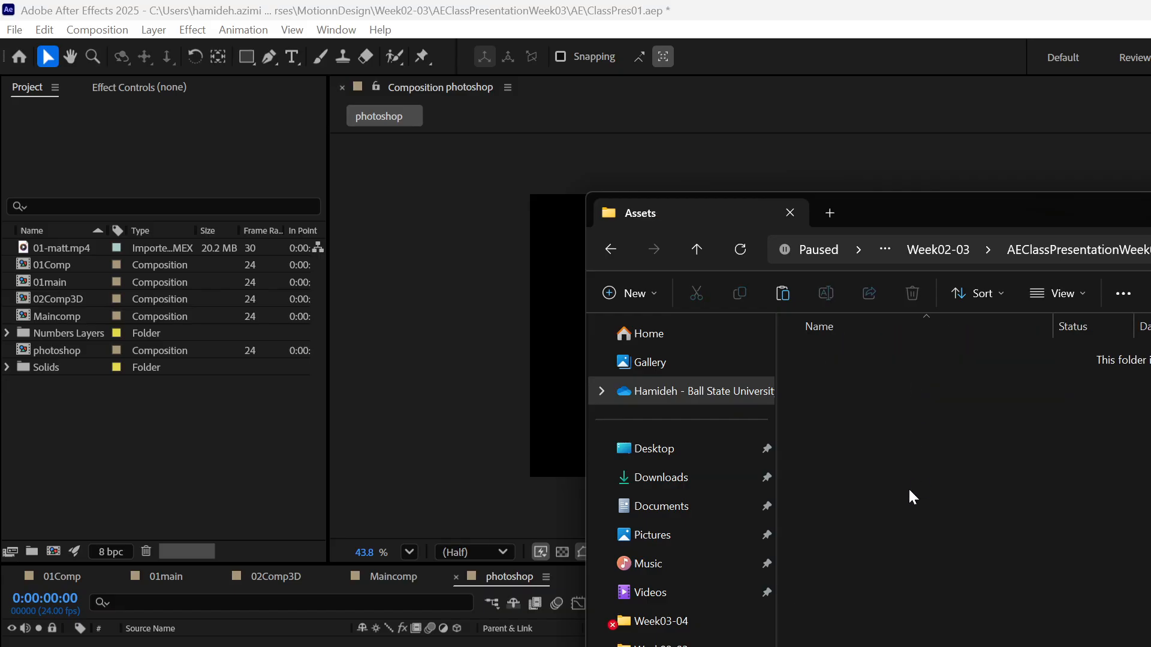
key(ctrl+v)
Step: Import Numbers.psd from the Assets folder into the After Effects project as Composition - Retain Layer Sizes with Editable Layer Styles
drag(840, 357, 149, 446)
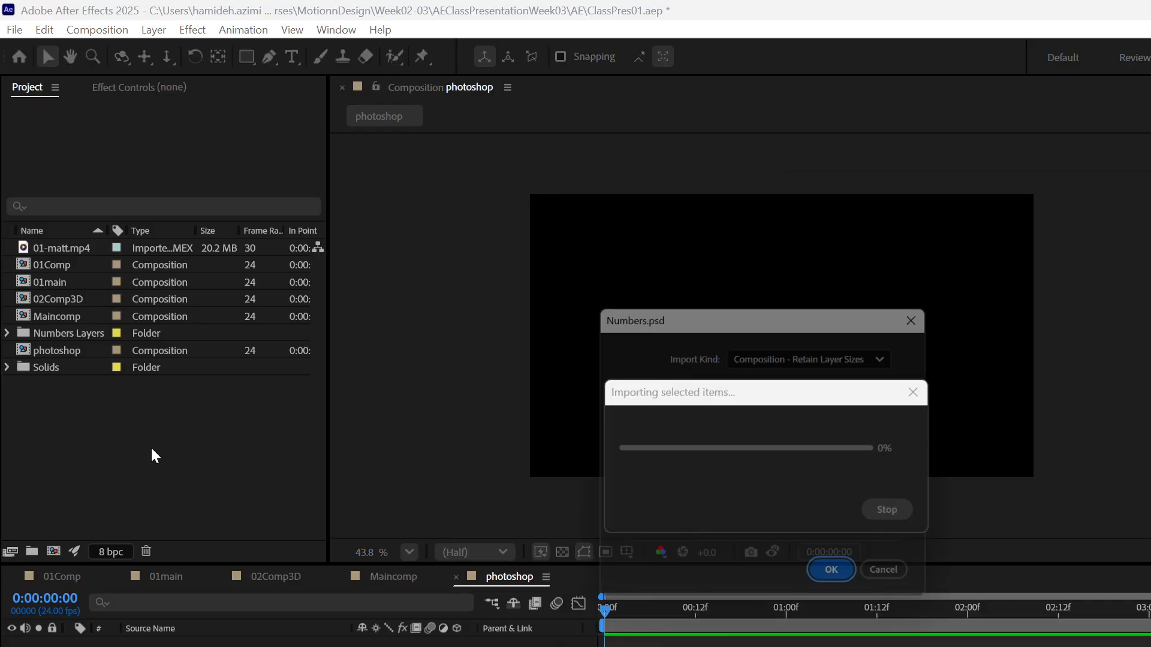
click(850, 355)
click(795, 377)
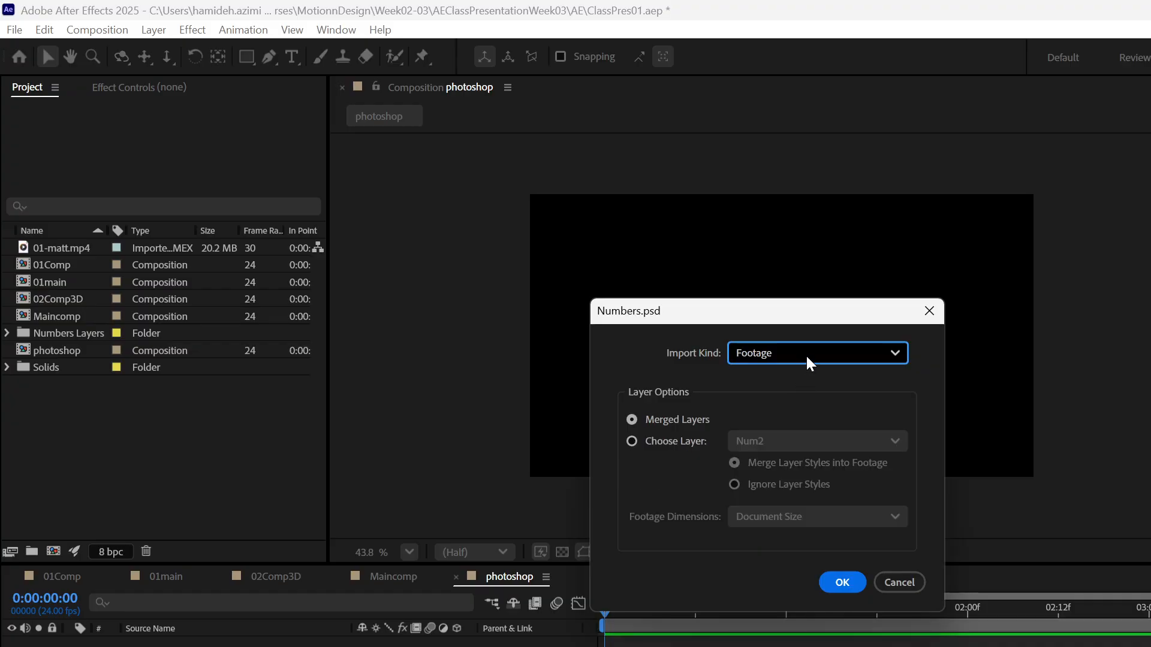
click(805, 354)
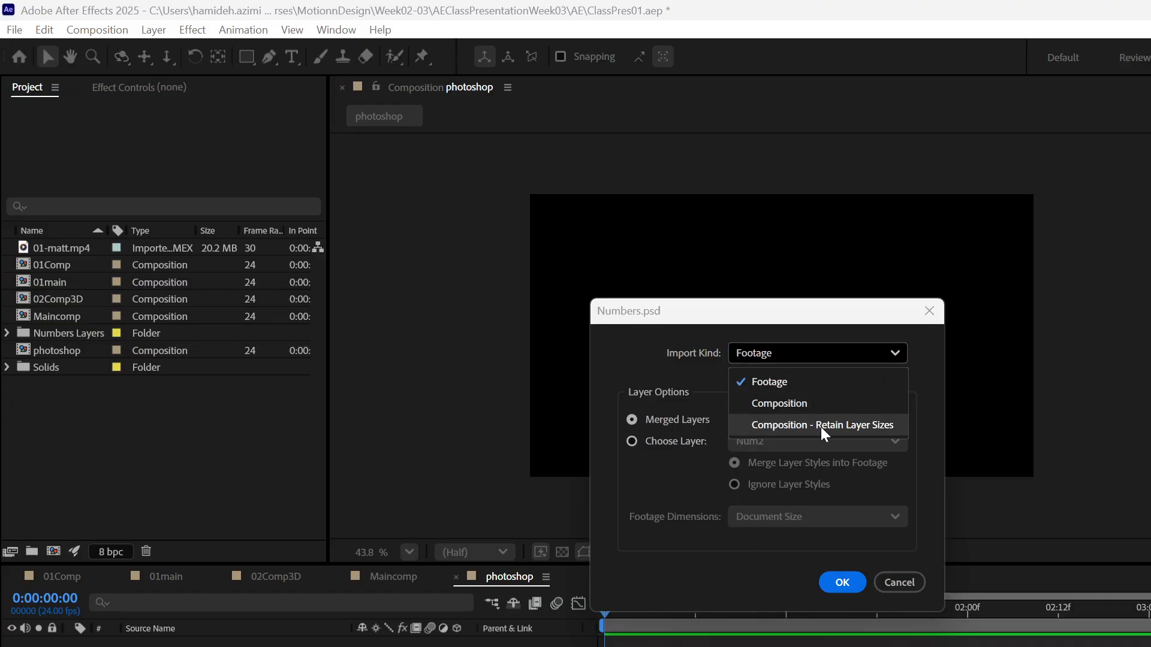
click(821, 426)
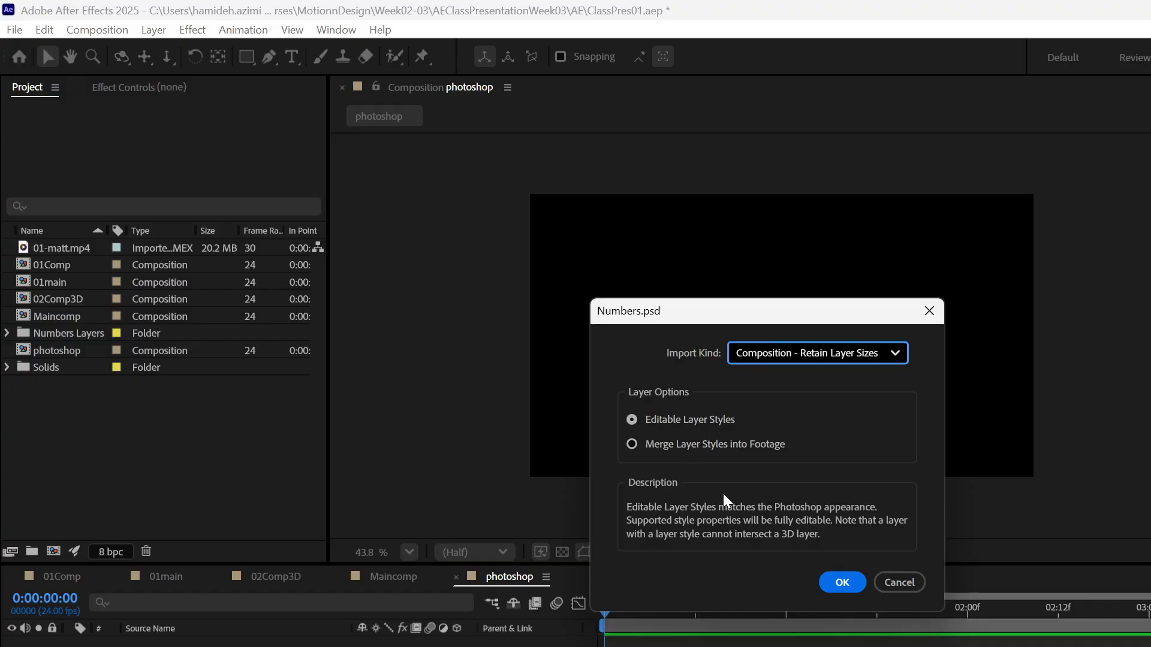
click(853, 582)
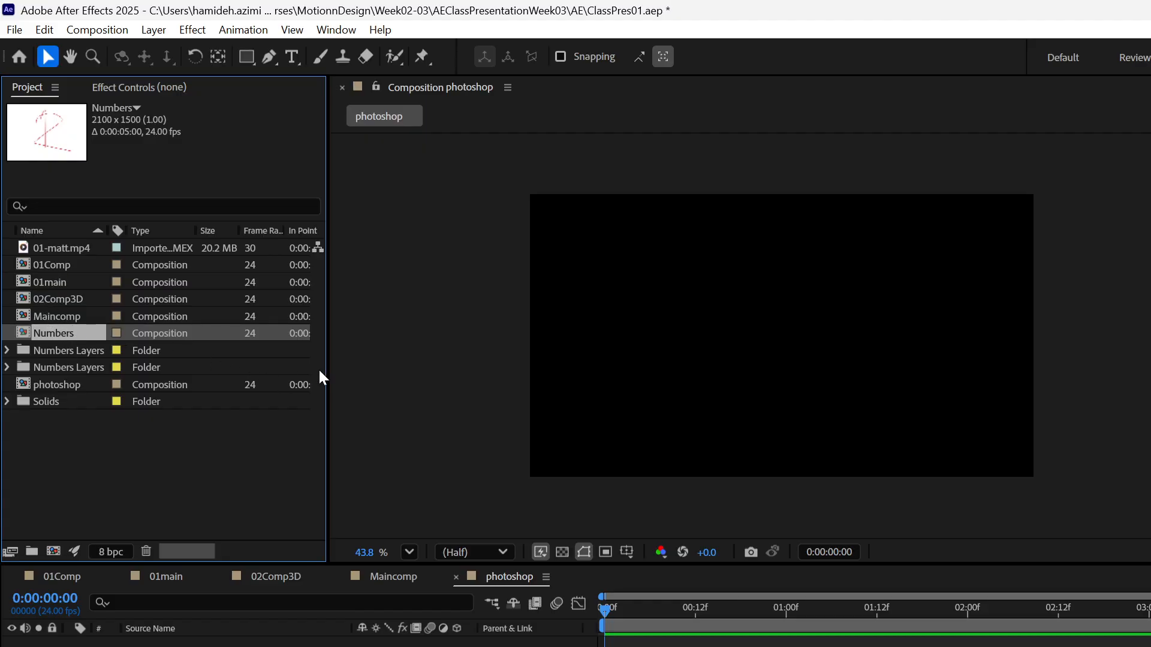
Step: Open the Numbers composition to inspect its layers, and return to Maincomp with all layers deselected
drag(326, 368, 566, 396)
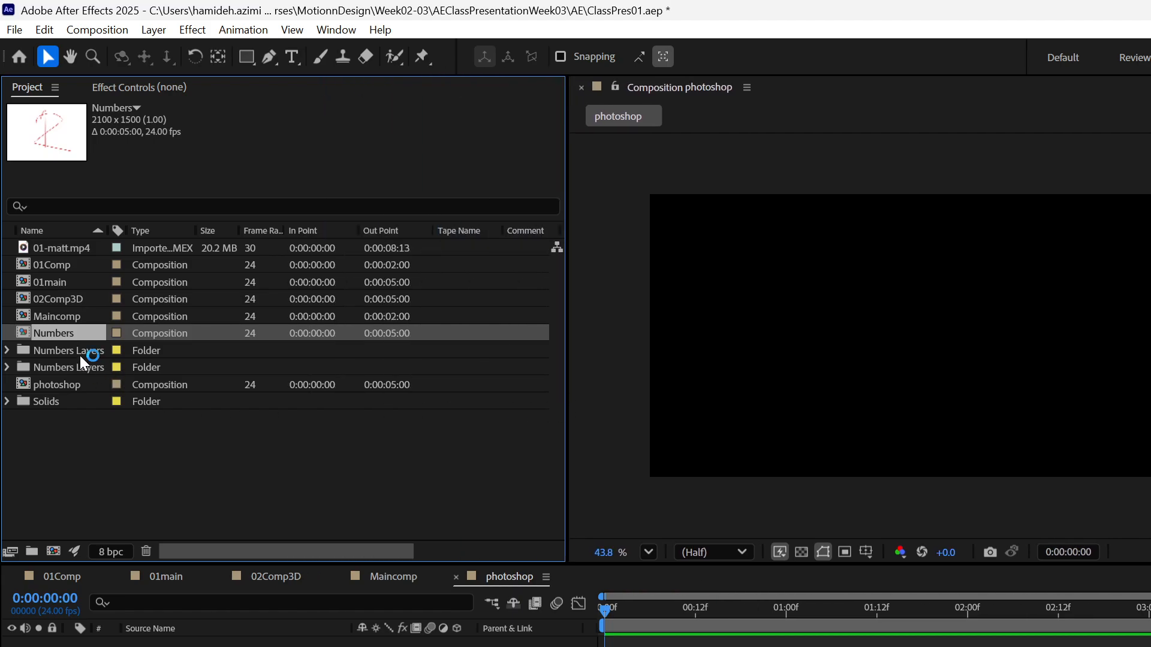
double_click(71, 329)
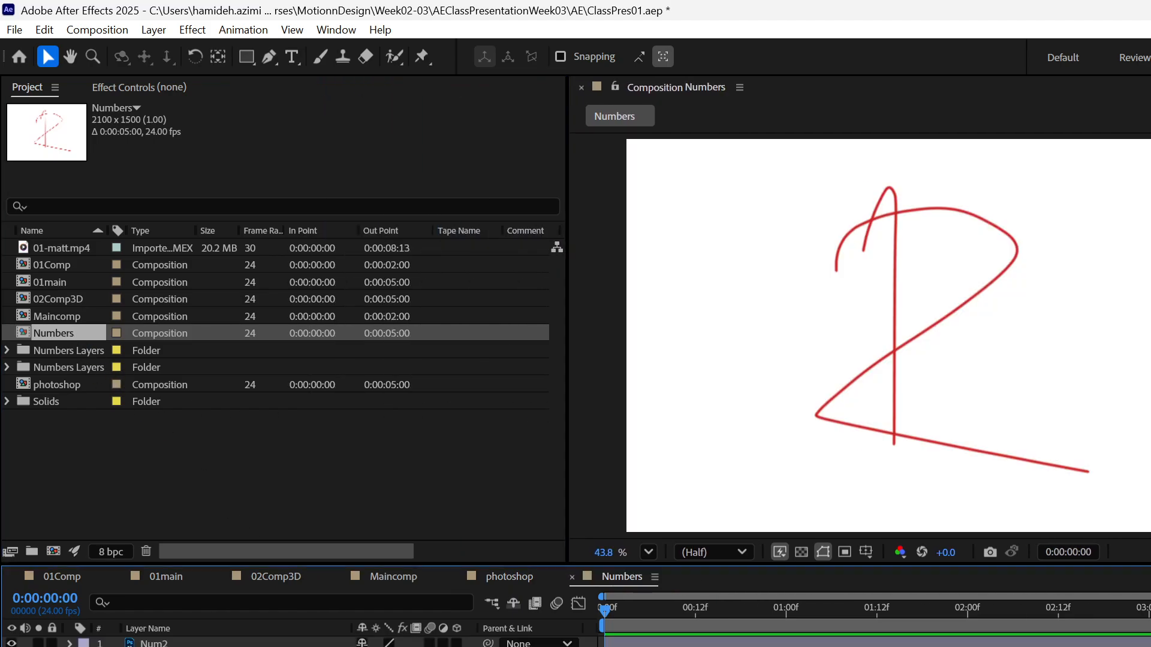
click(220, 644)
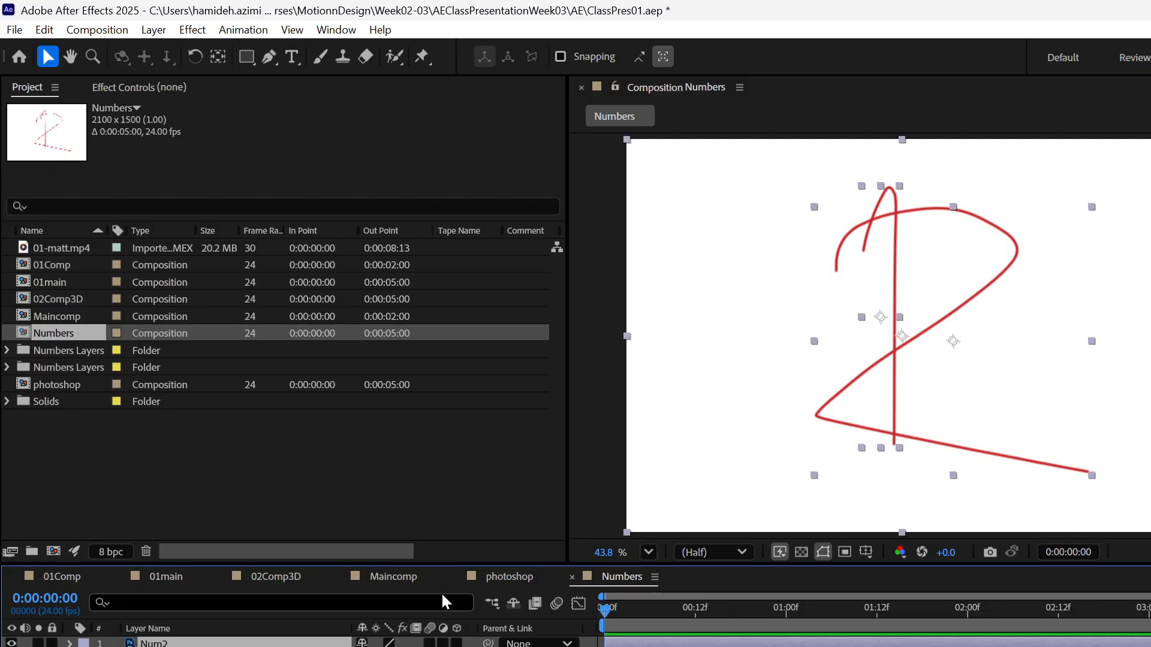
click(405, 577)
key(ctrl+shift+a)
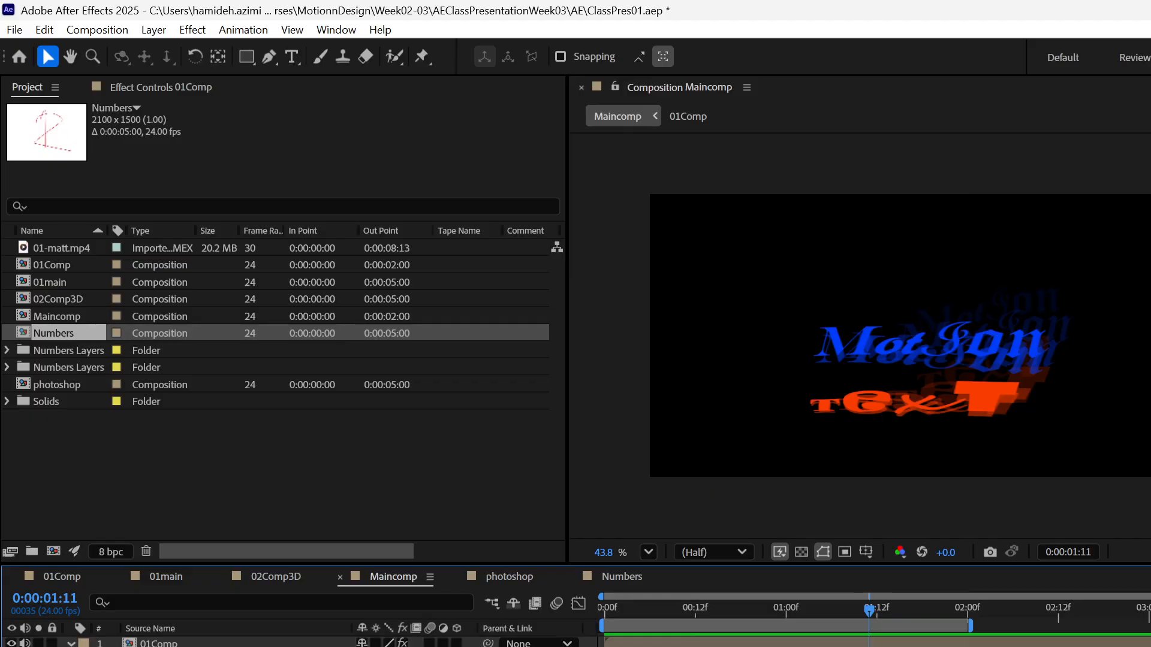
Step: Paste the Numbers.psd layers into Maincomp, scale them down together, and reposition them within the composition frame
key(ctrl+v)
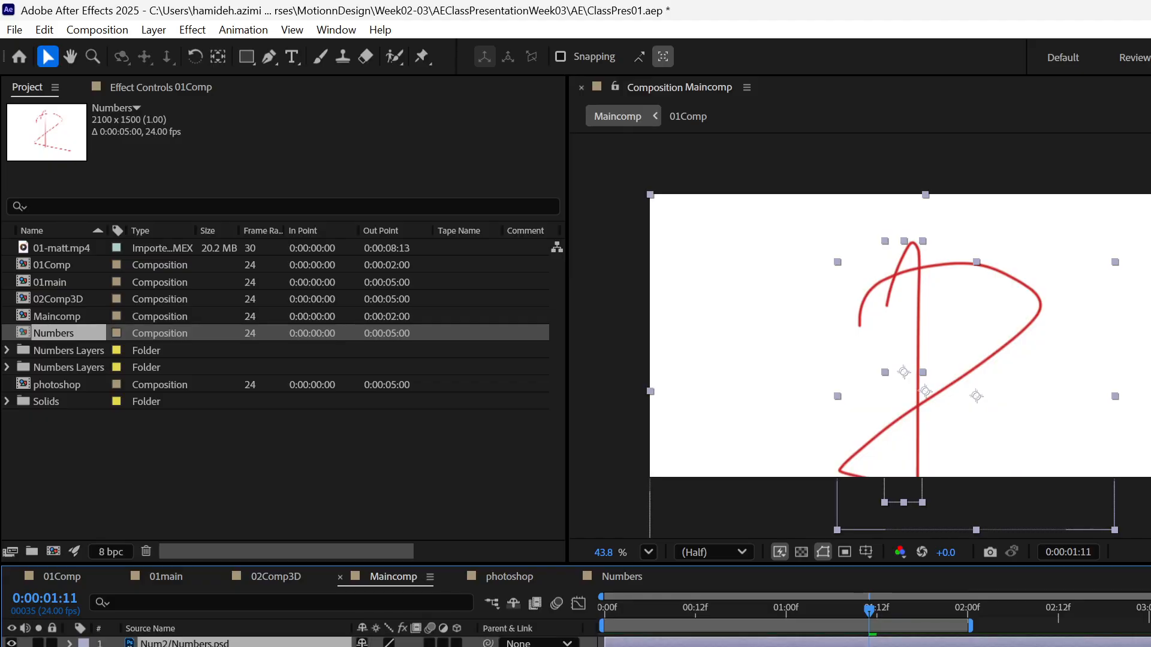
scroll(963, 499, down, 2)
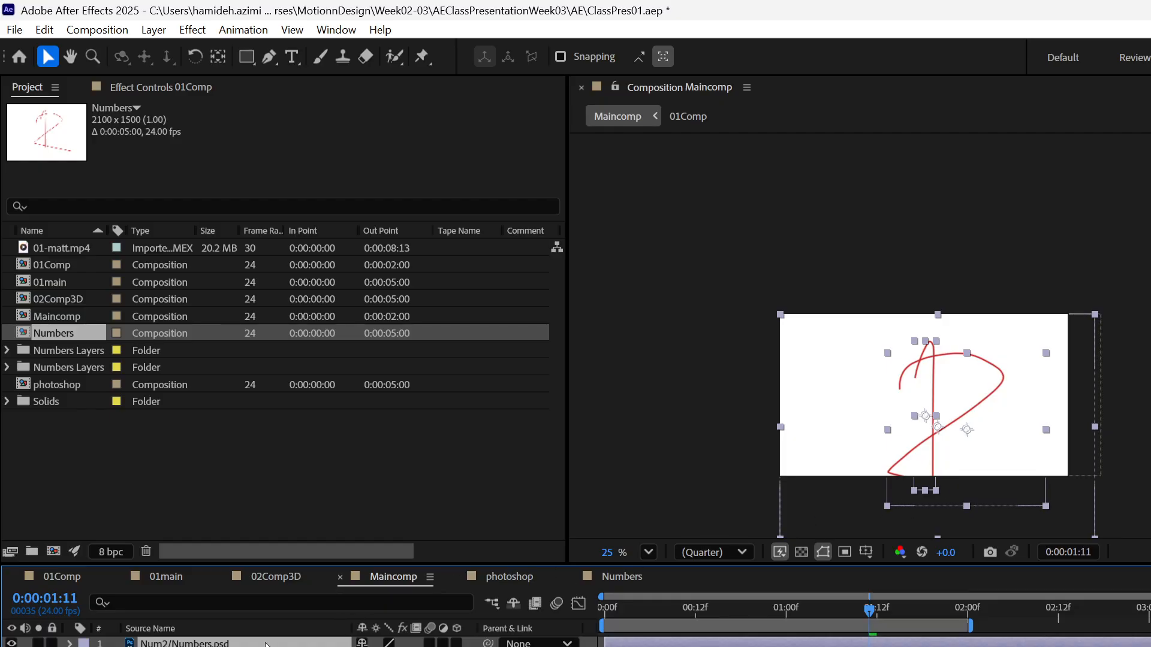
key(s)
drag(386, 646, 364, 646)
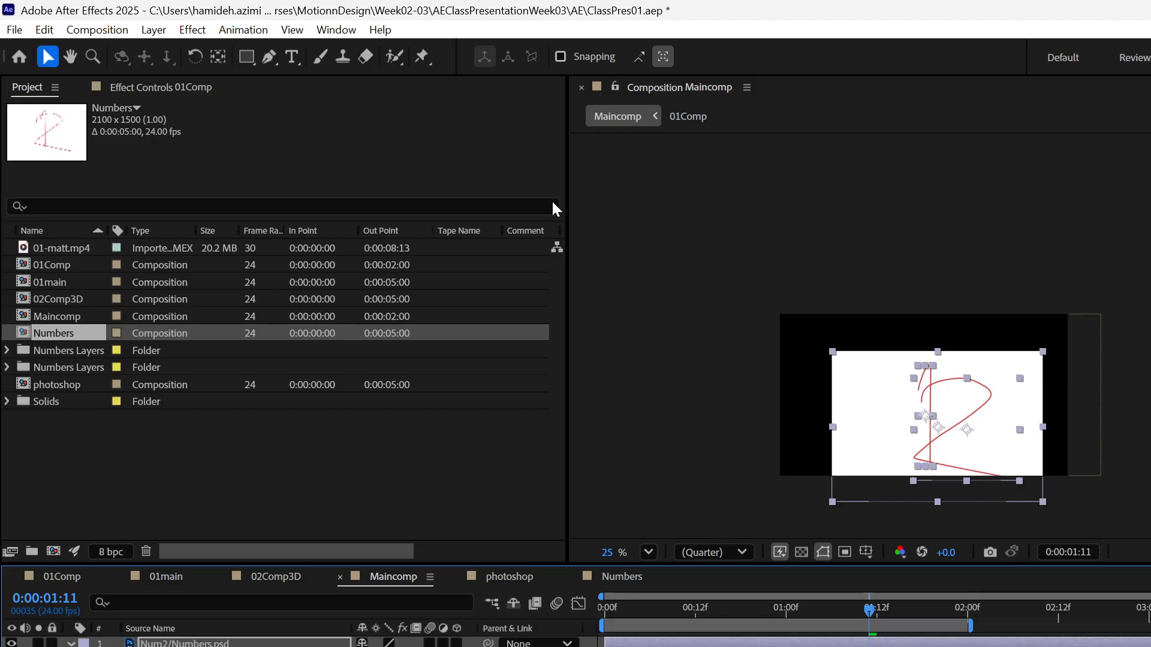
drag(893, 397, 868, 367)
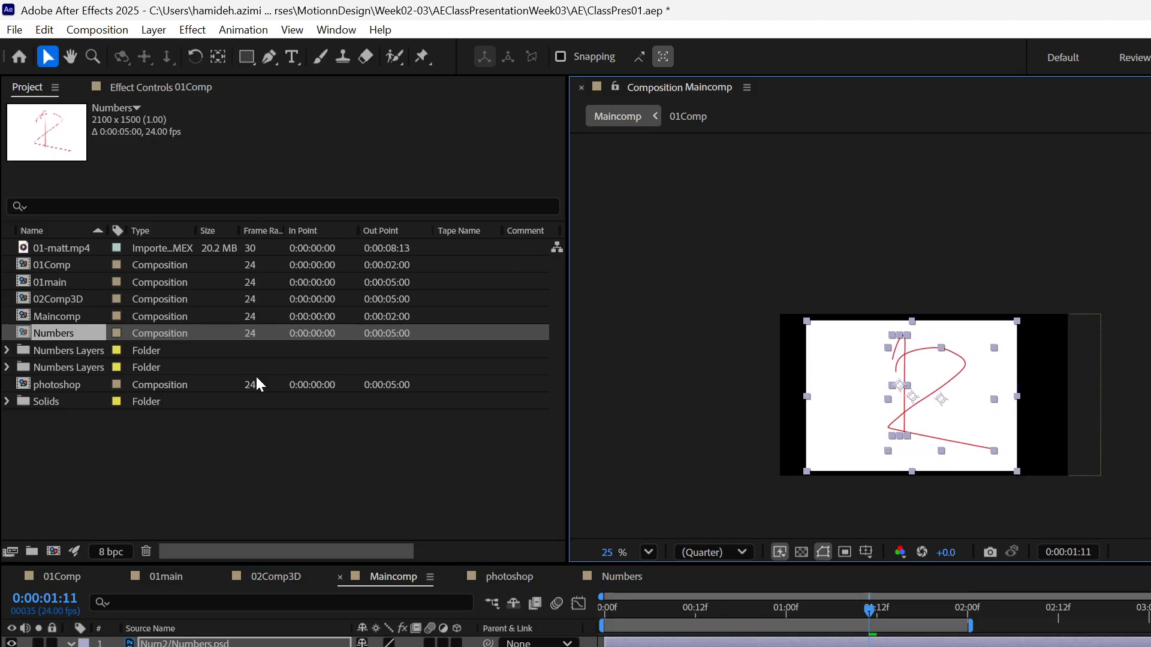
Step: Hide the white background, the number layers and the existing text animation in Maincomp, and return the playhead to 0:00:00:00
click(228, 646)
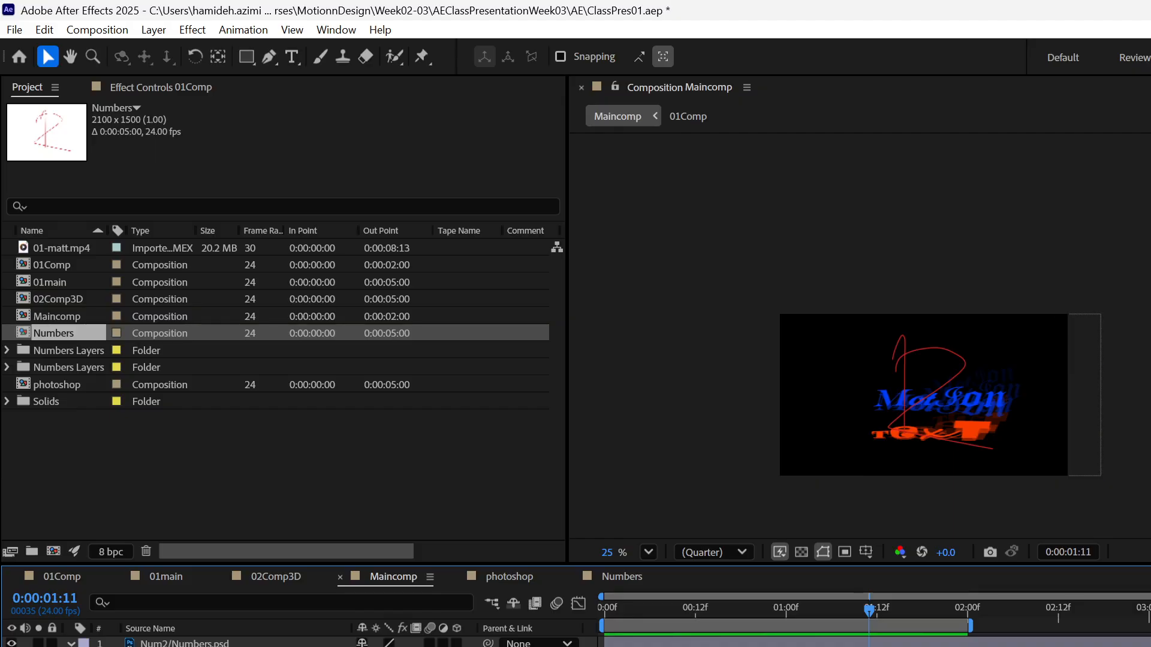
click(11, 646)
click(11, 646)
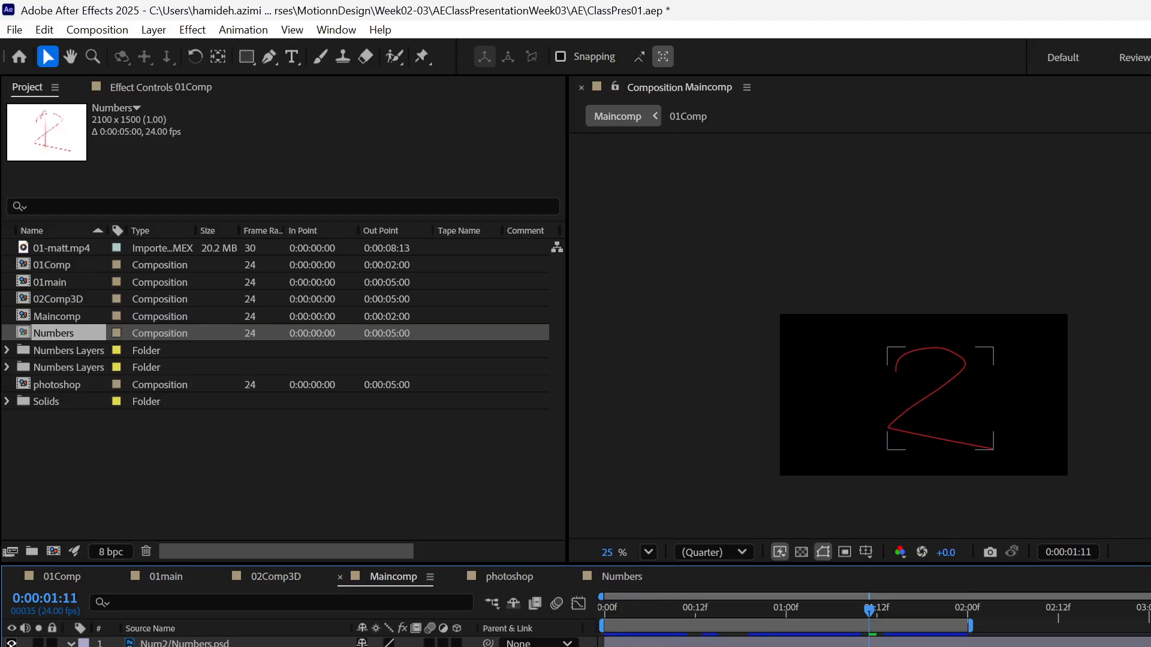
click(12, 644)
drag(882, 607, 602, 609)
Step: Enlarge the composition viewing area and create a new text layer reading "animation on test" in Maincomp
scroll(894, 440, down, 1)
scroll(895, 440, up, 2)
scroll(894, 437, up, 1)
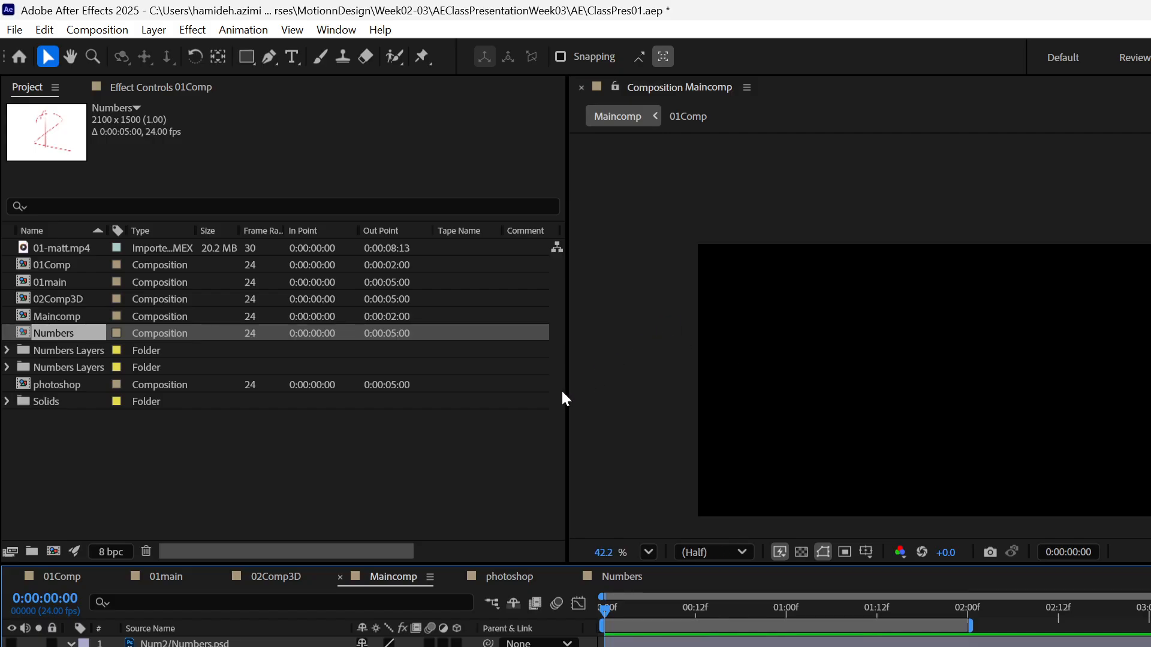
drag(570, 398, 337, 385)
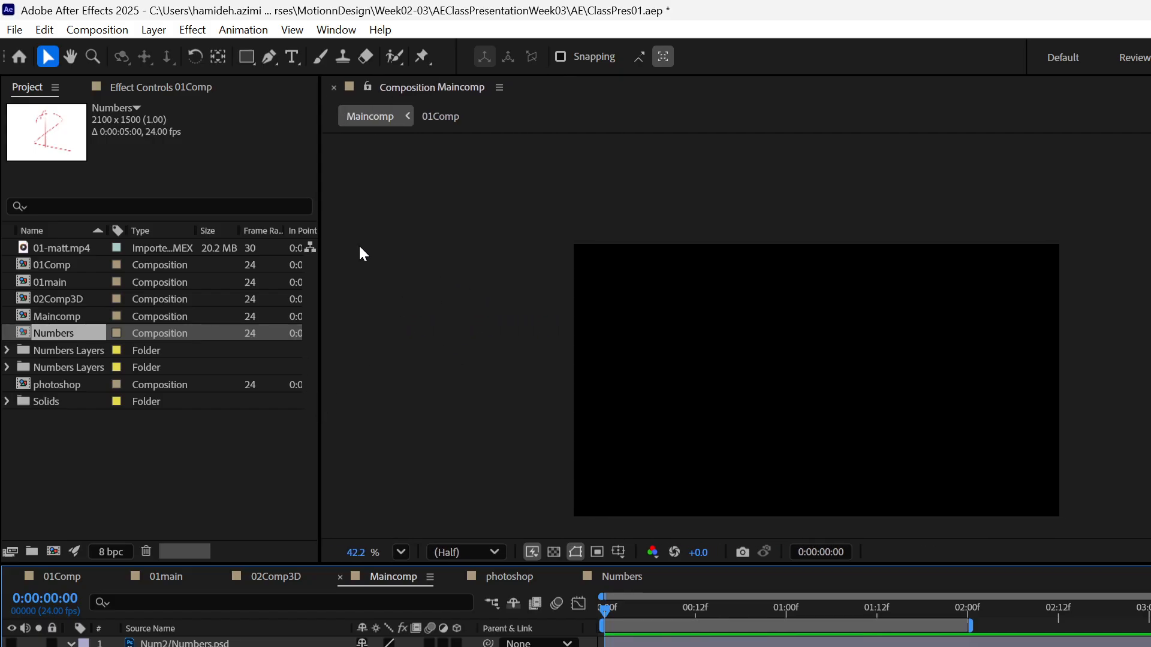
click(154, 30)
mouse_move(182, 54)
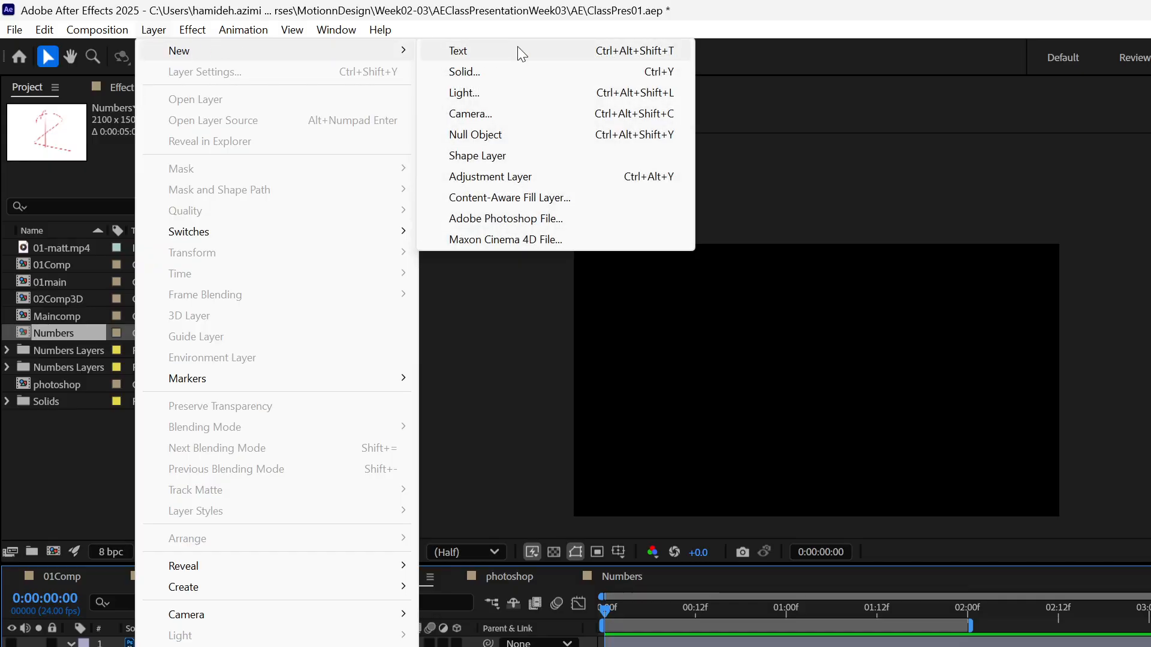
click(519, 50)
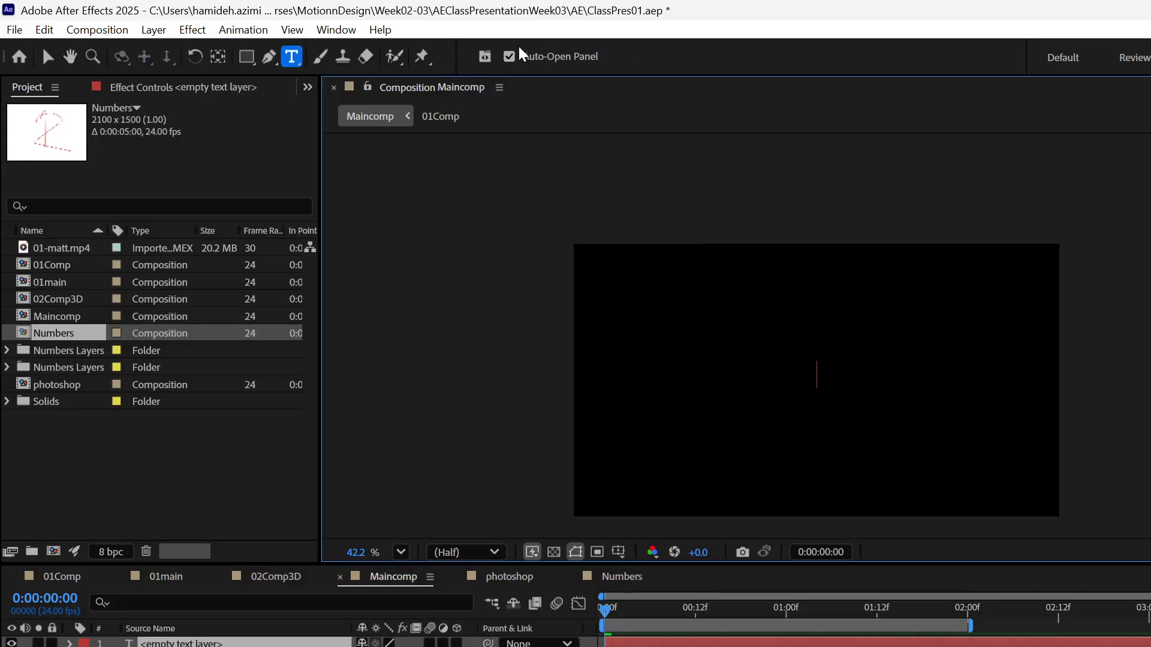
text(anim)
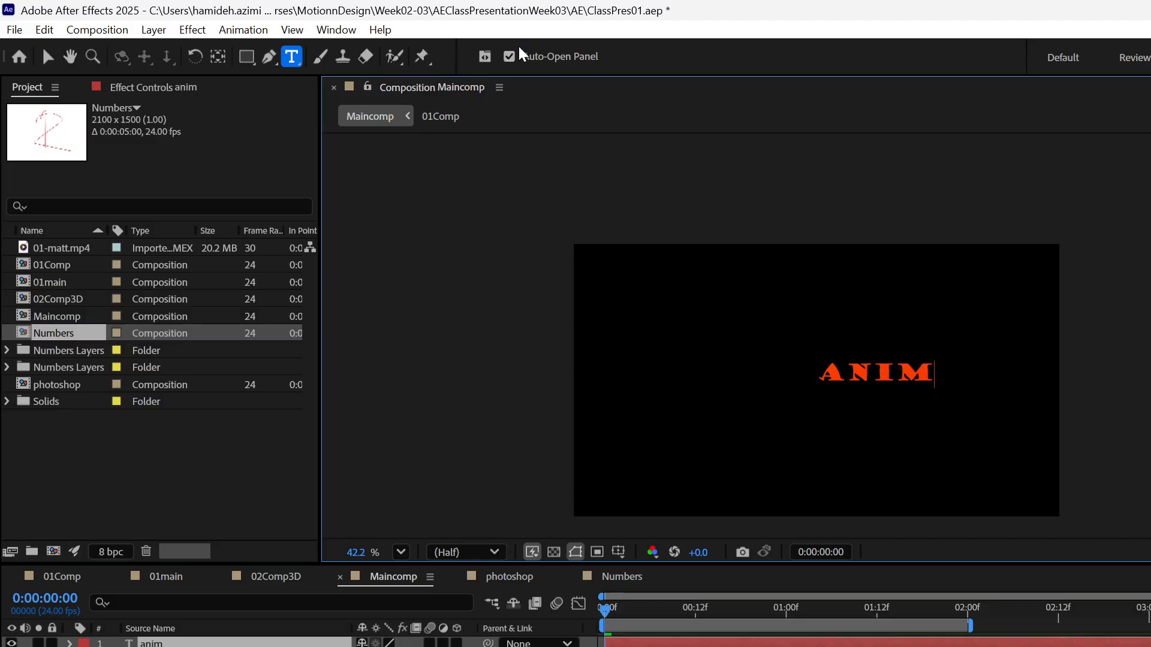
text(ation on test)
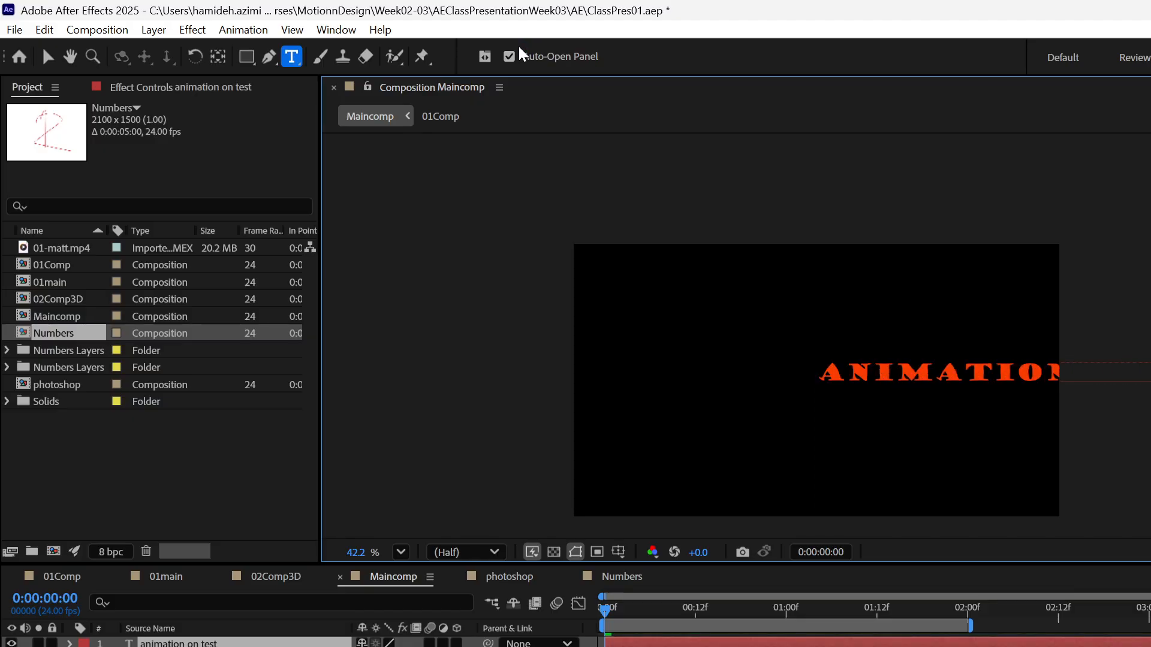
Step: Move the text so the whole line fits inside the frame, slightly below its centre, keeping the playhead at the start
click(47, 56)
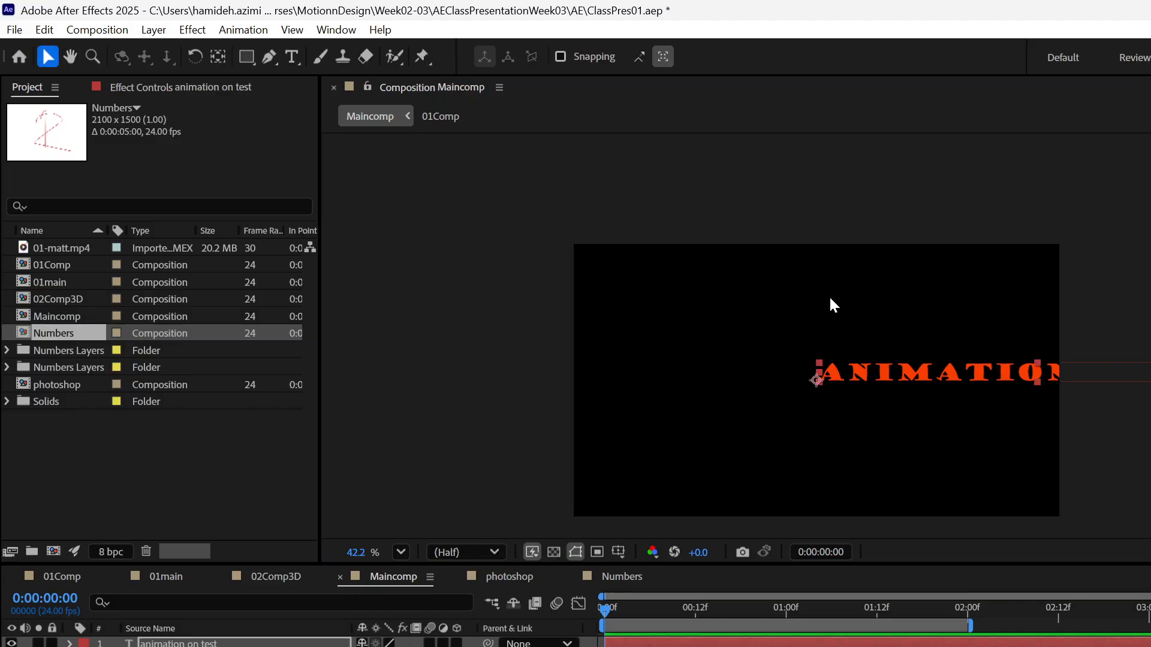
drag(887, 378, 662, 397)
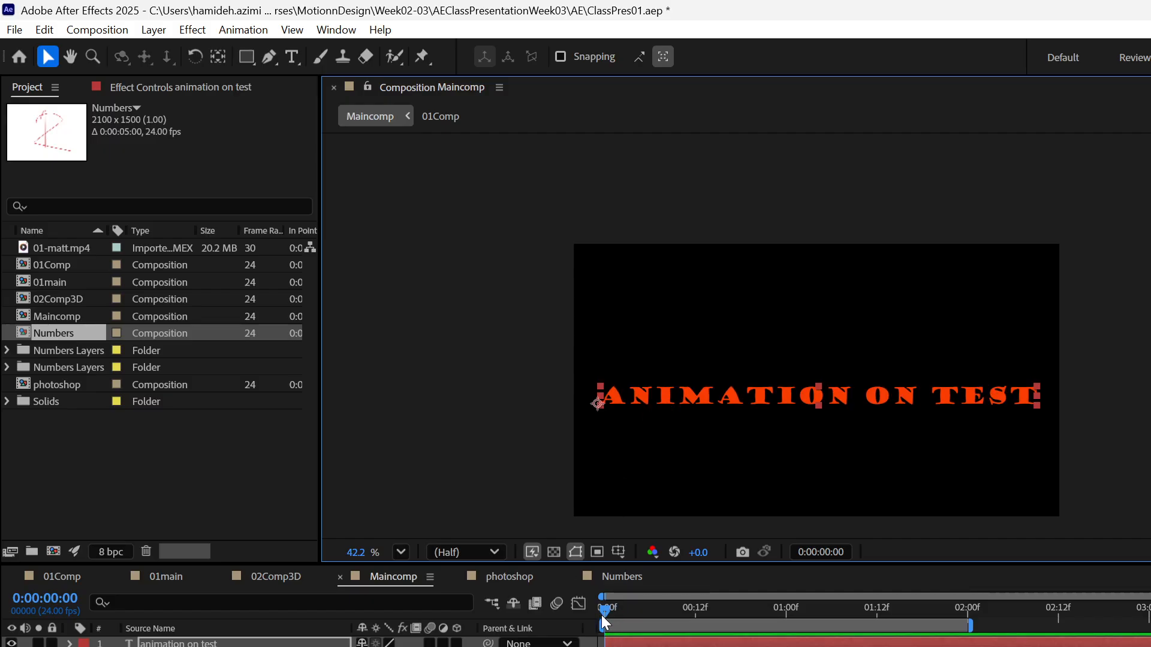
drag(605, 610, 583, 629)
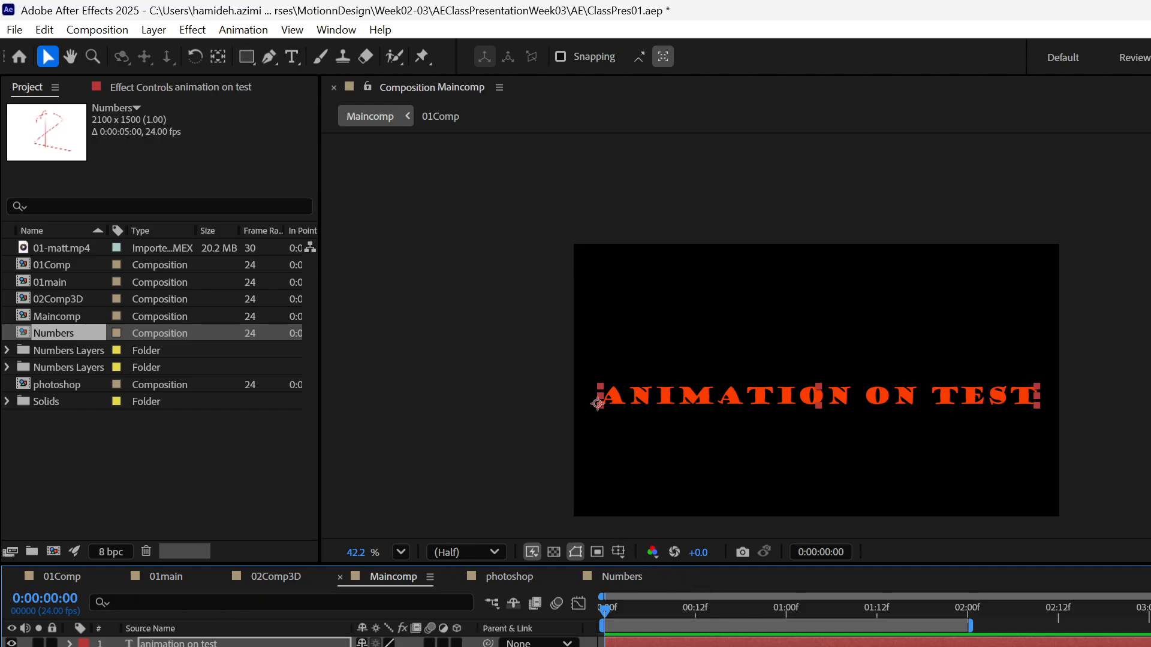
Step: Examine the animator properties available for the "animation on test" text layer without adding one
click(70, 645)
click(473, 646)
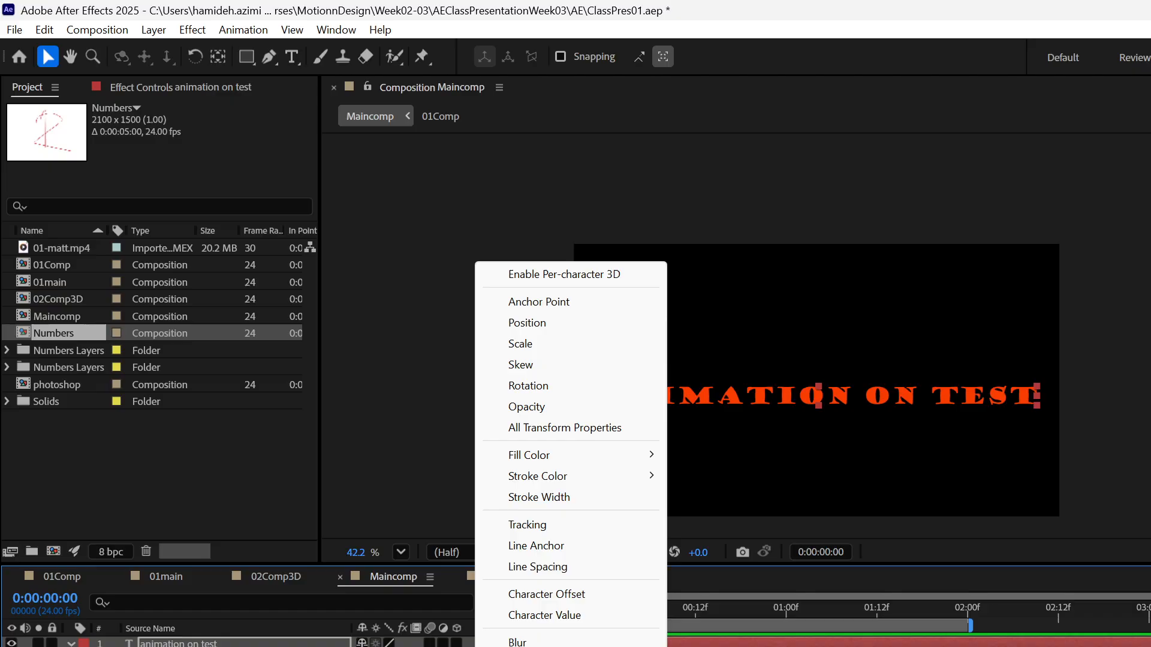
click(359, 646)
Step: Create shapes from the "animation on test" text layer
right_click(192, 642)
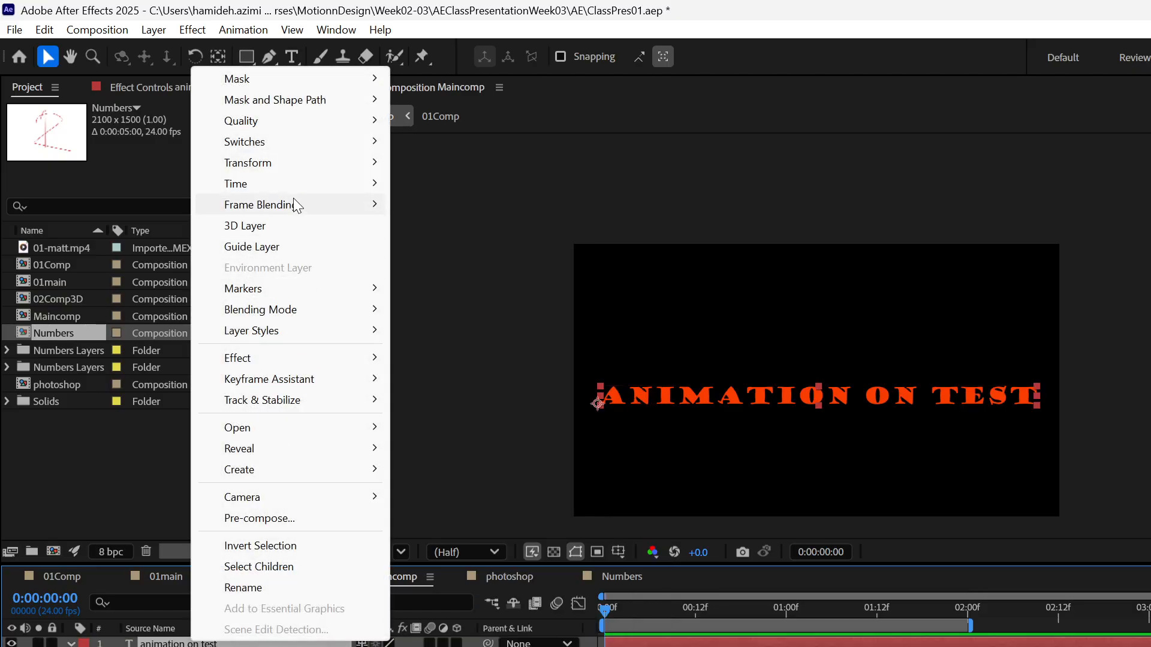
mouse_move(301, 476)
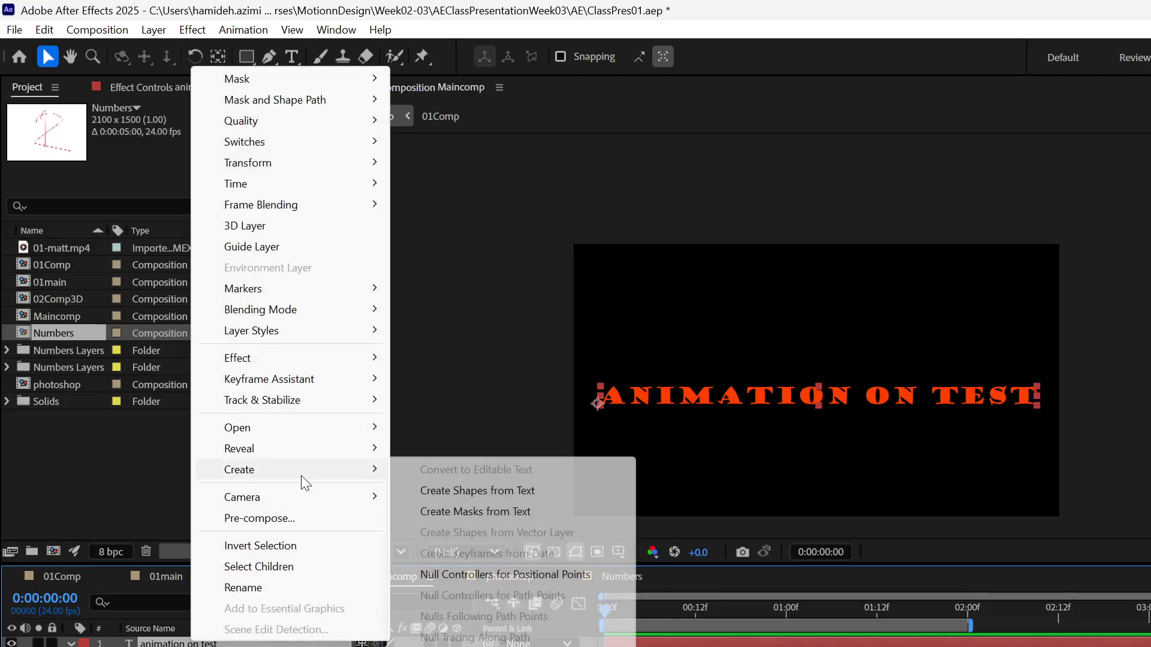
click(501, 497)
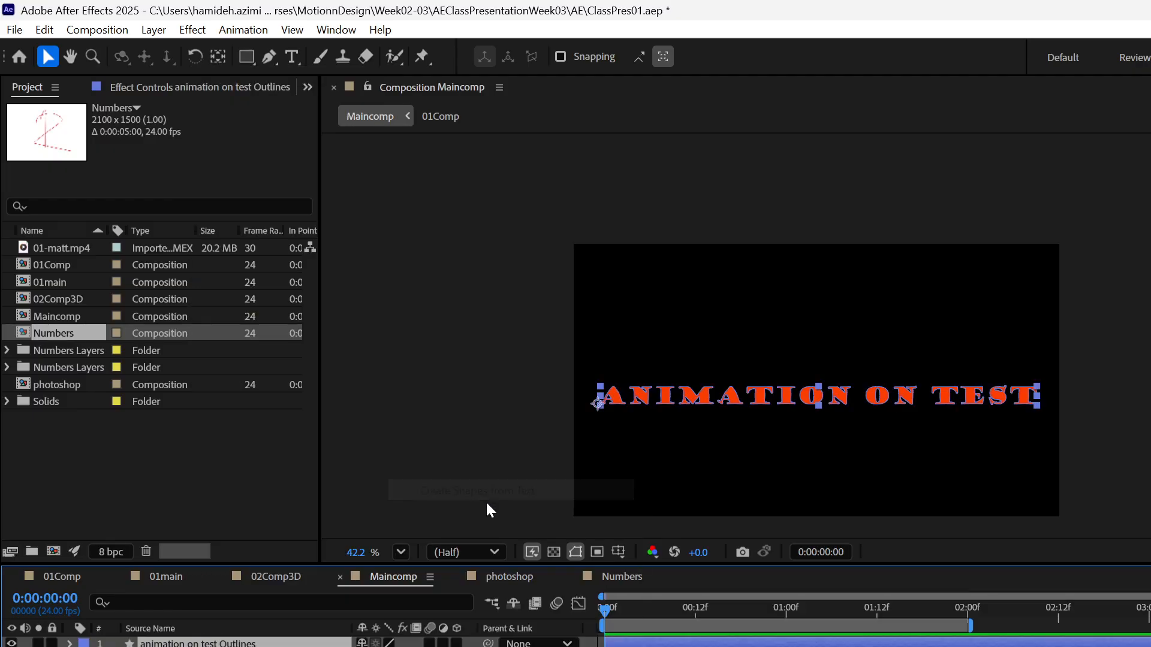
Step: Expand the outlines shape layer, examine the shape operations that can be added to it, and collapse the layer again
click(71, 644)
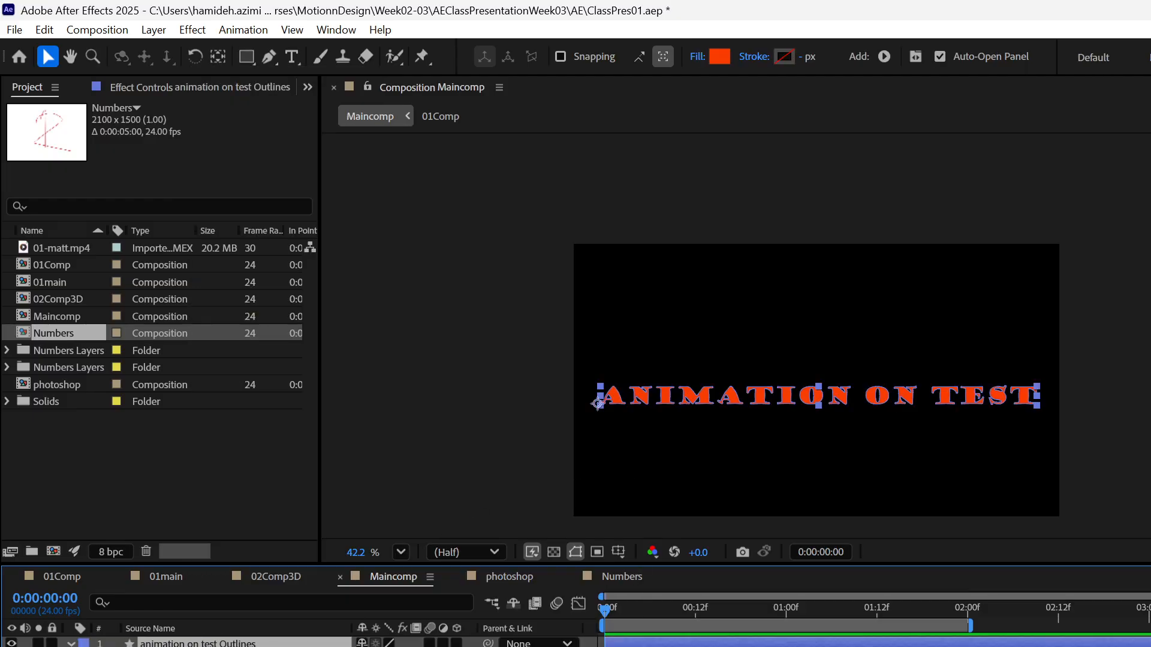
click(348, 646)
click(420, 541)
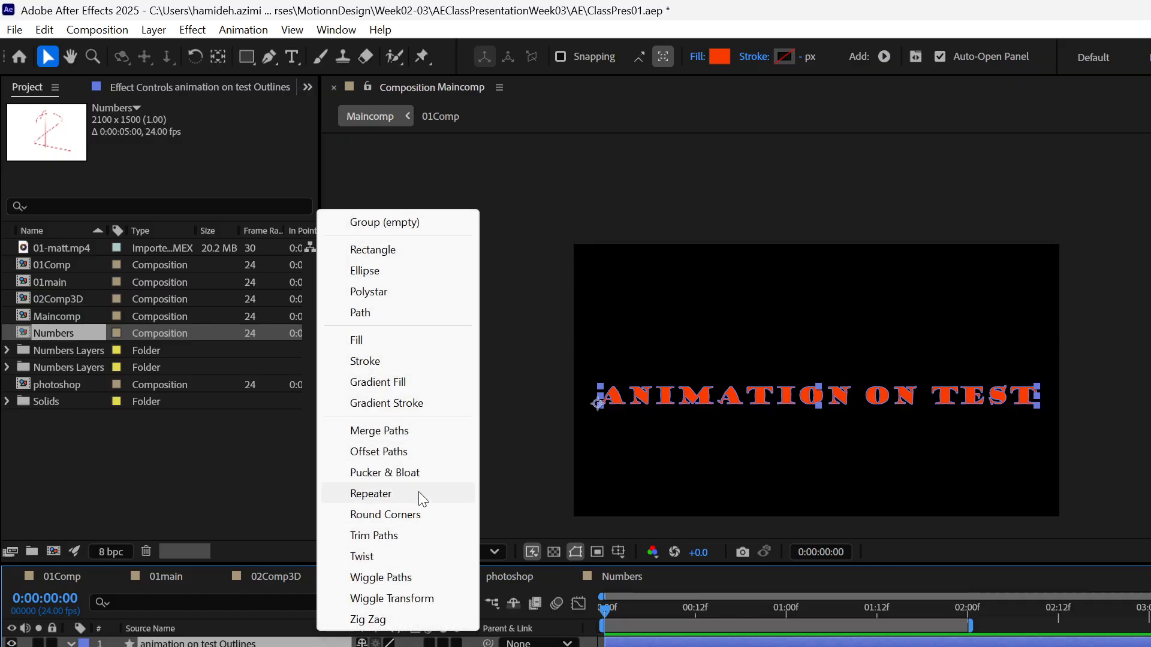
click(71, 645)
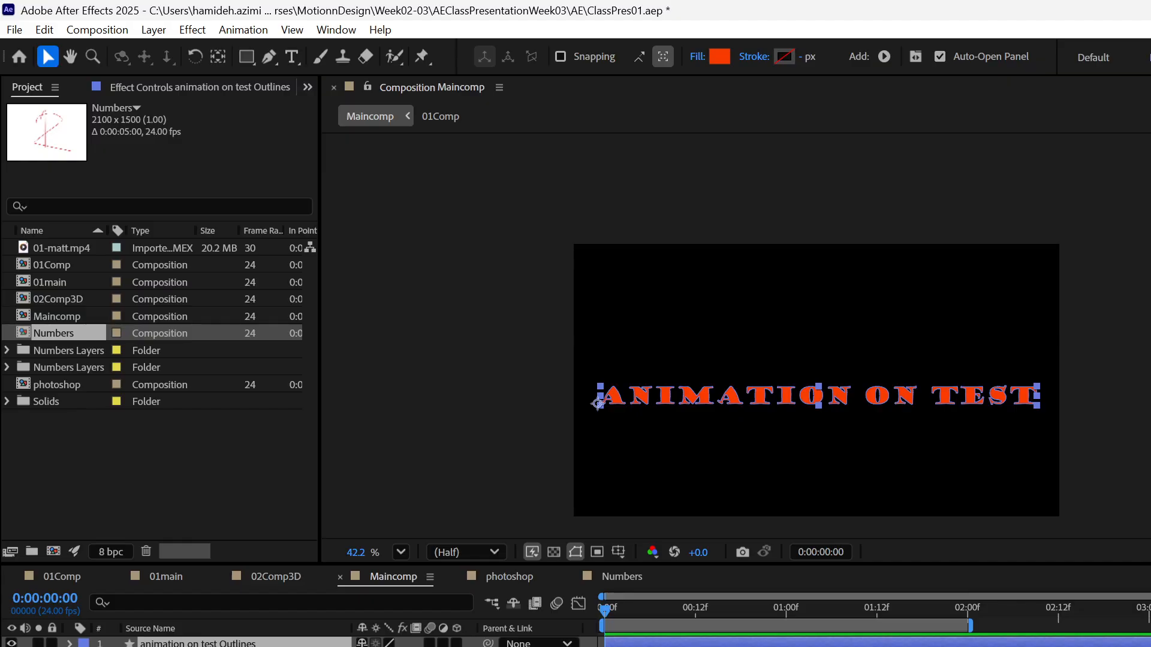
scroll(691, 391, up, 2)
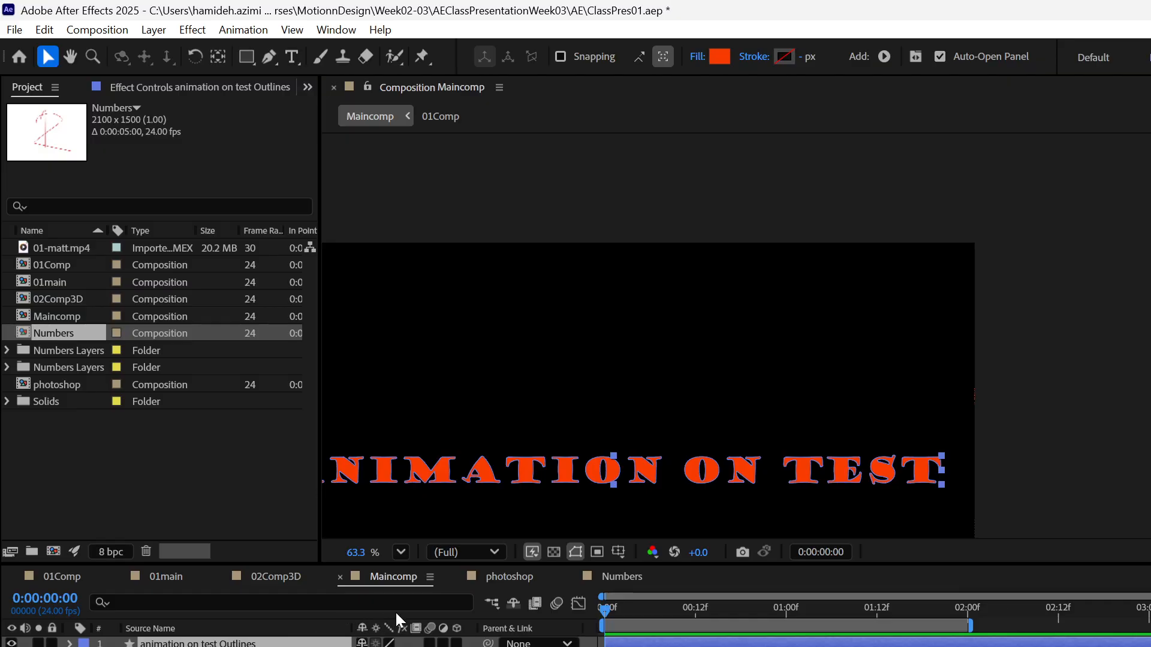
key(alt+Tab)
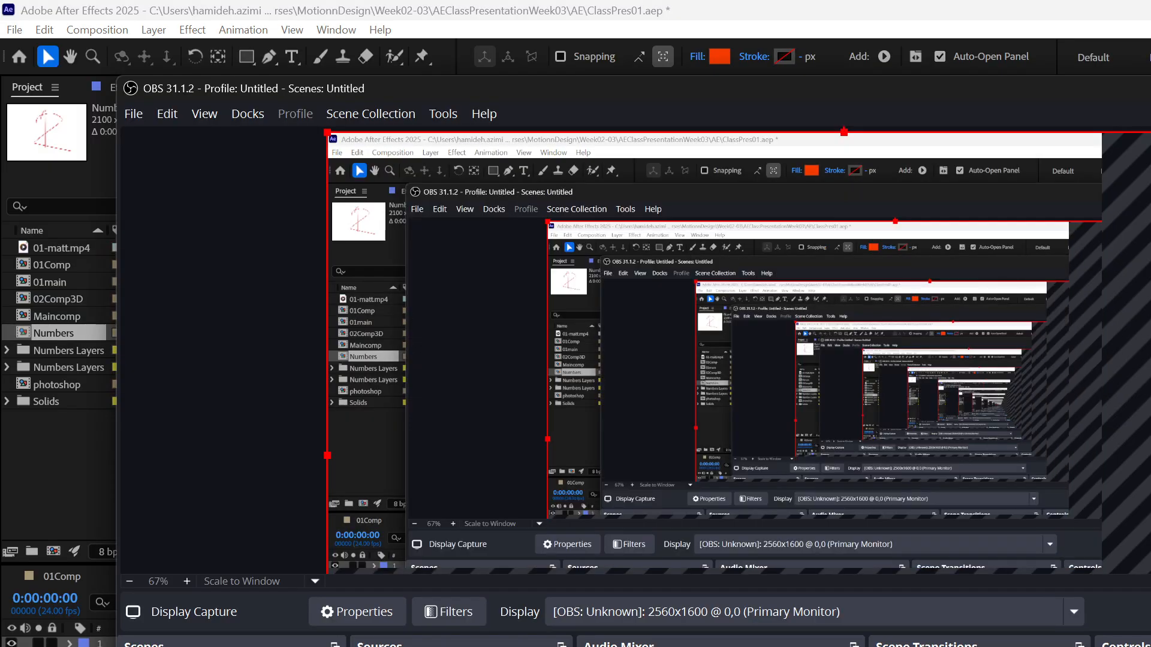